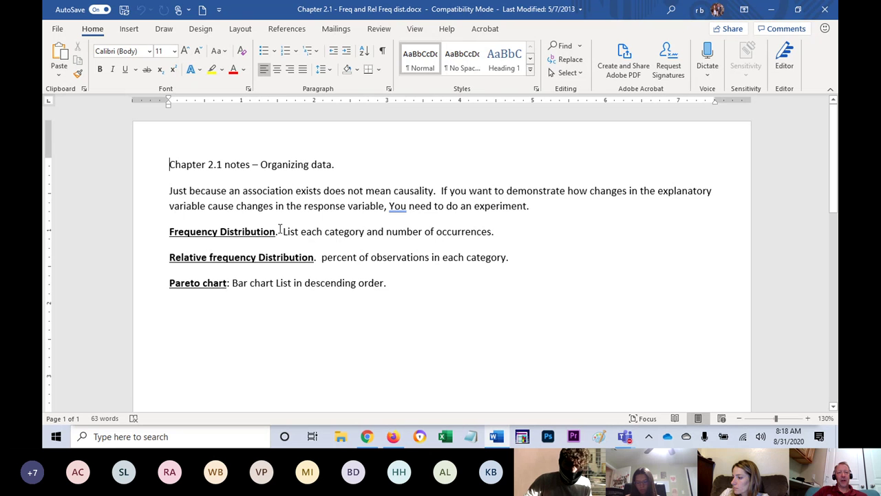
# Step: Switch to Chrome and open the In Class Worksheets assignment from the STAT 2040 course's assignments list
pyautogui.hotkey('alt', 'Tab')
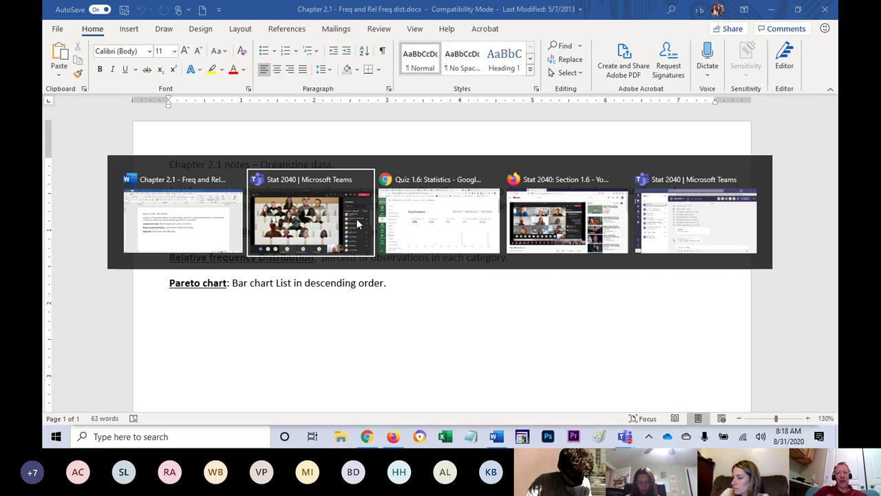
pyautogui.press('Tab')
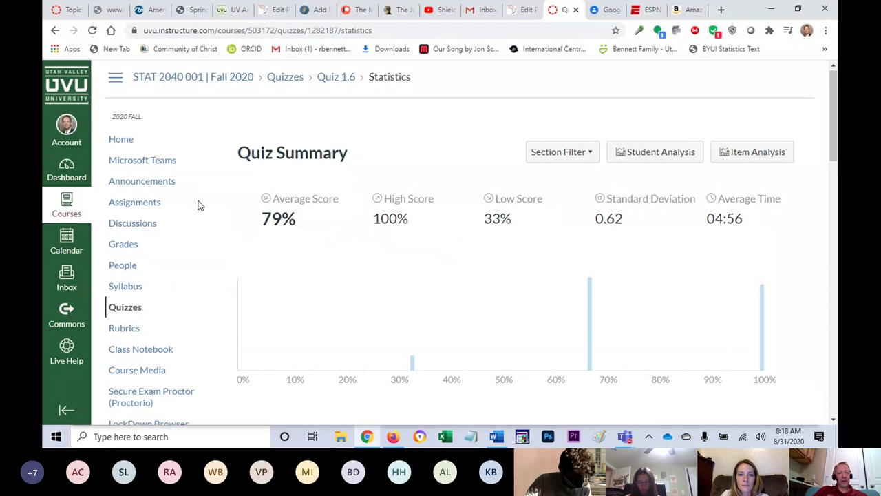
pyautogui.click(134, 203)
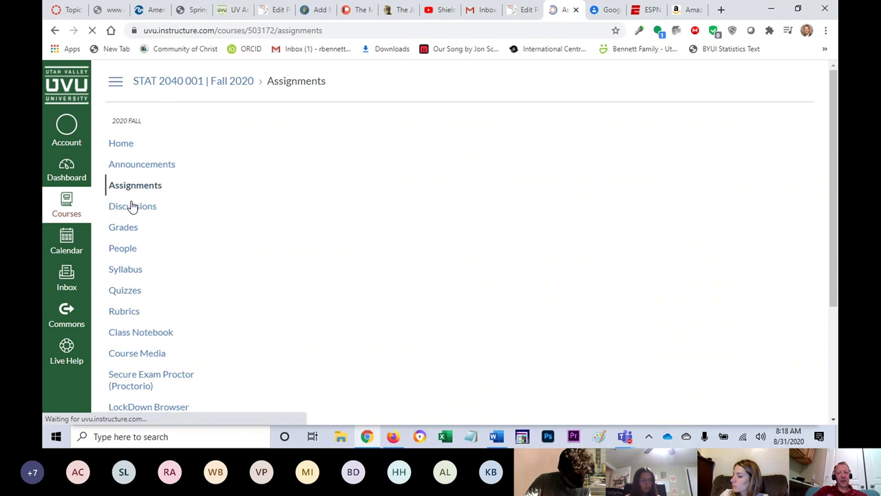
pyautogui.scroll(-10, 212, 311)
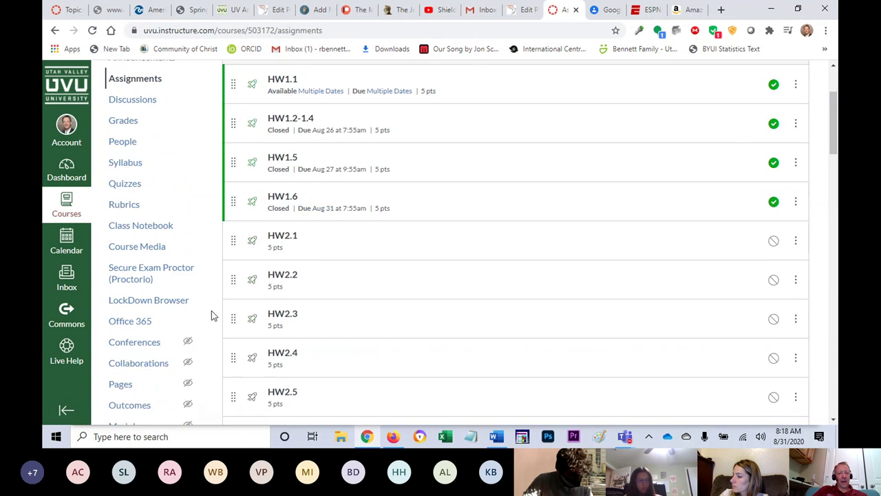
pyautogui.scroll(-8, 212, 310)
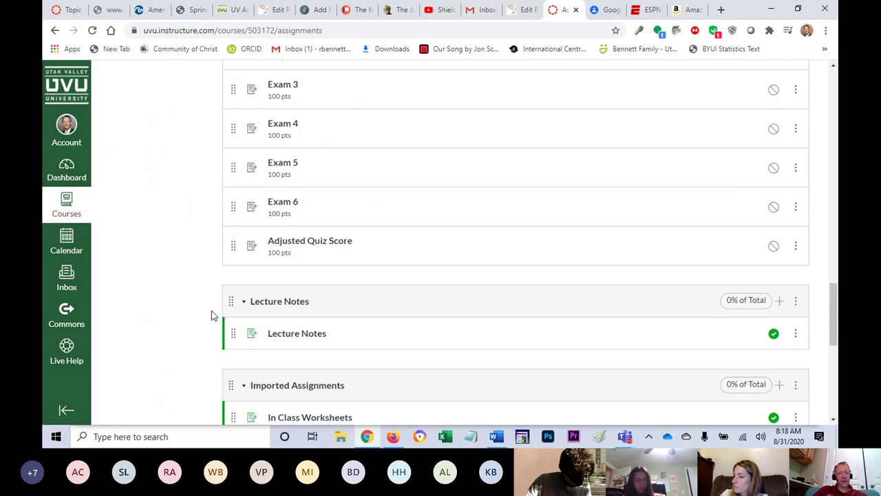
pyautogui.scroll(-3, 252, 261)
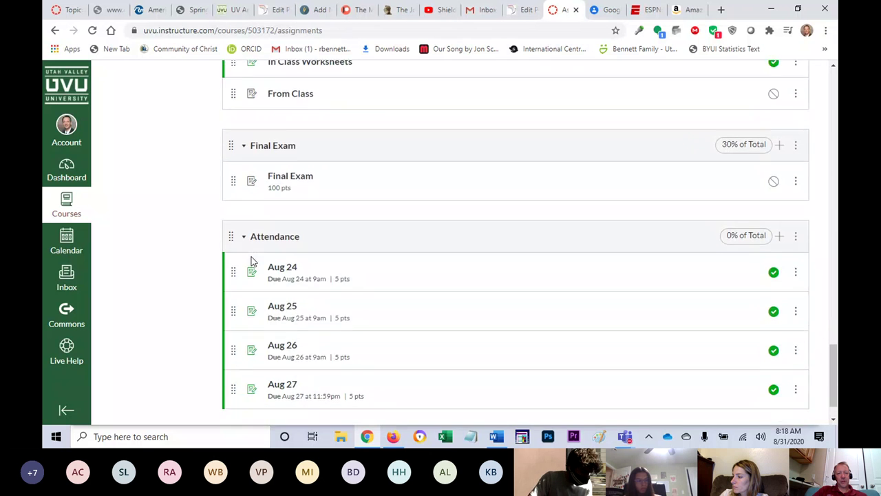
pyautogui.scroll(3, 252, 261)
pyautogui.scroll(1, 252, 261)
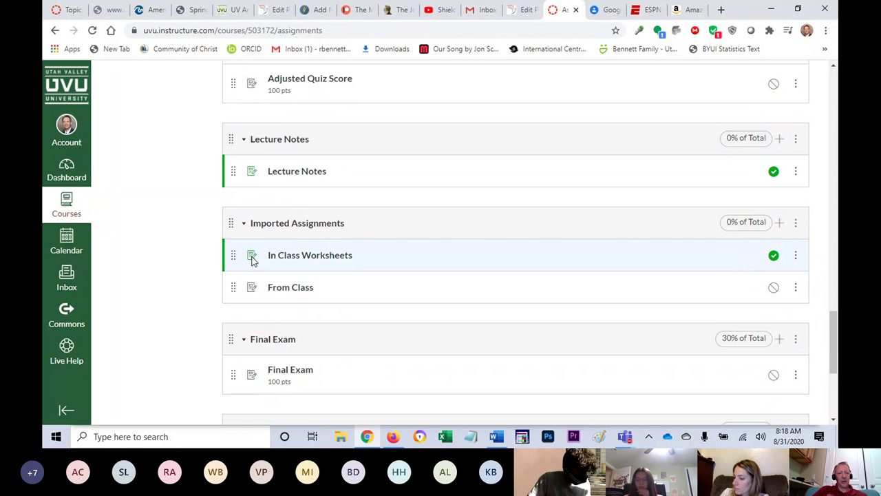
pyautogui.click(296, 260)
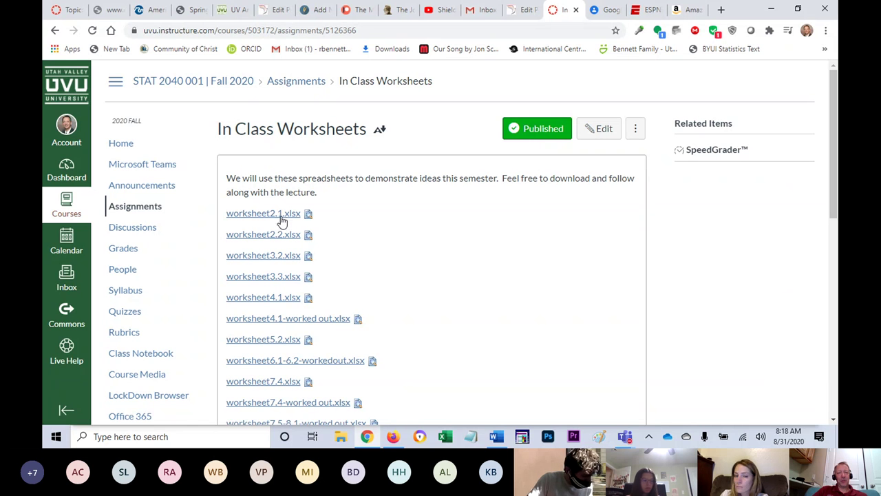
# Step: Download worksheet2.1.xlsx from the assignment page and open it in Excel
pyautogui.click(282, 219)
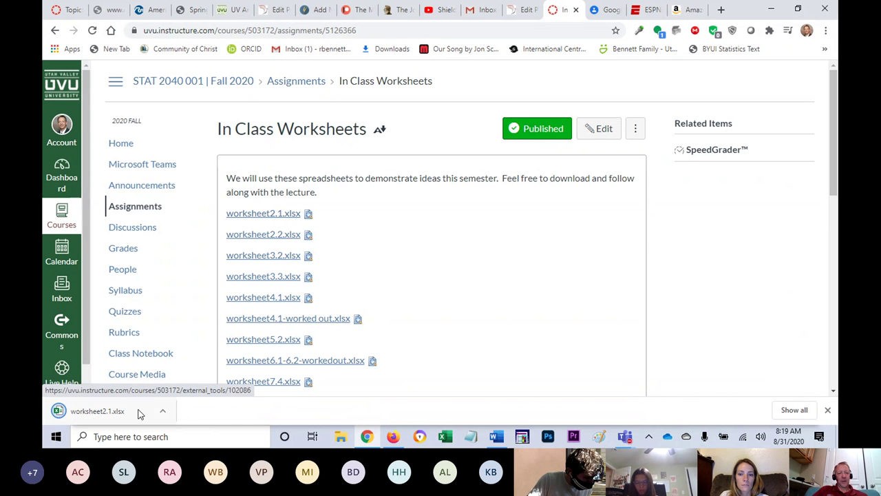
pyautogui.click(97, 416)
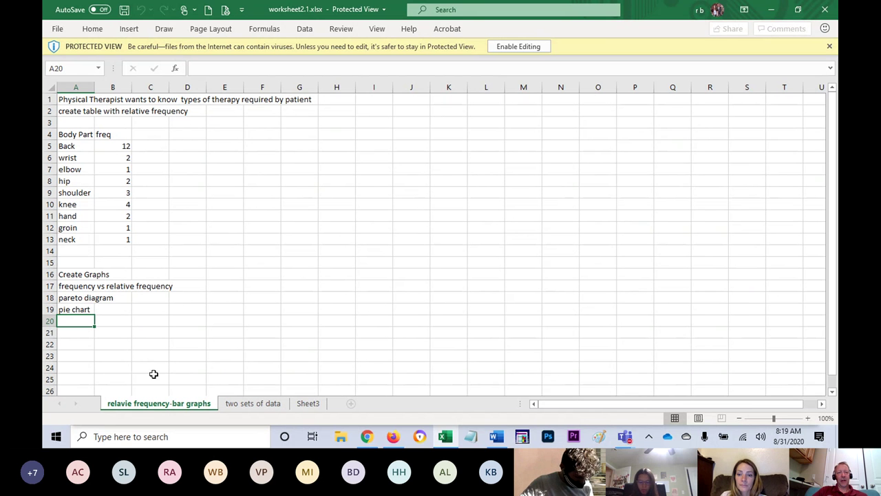
# Step: Examine the physical therapist task description and the table of body parts with their frequencies
pyautogui.click(284, 149)
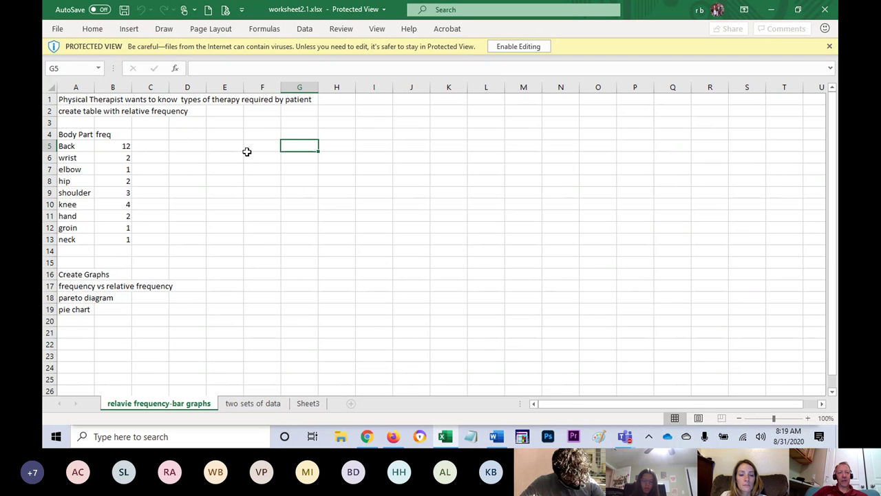
pyautogui.click(164, 142)
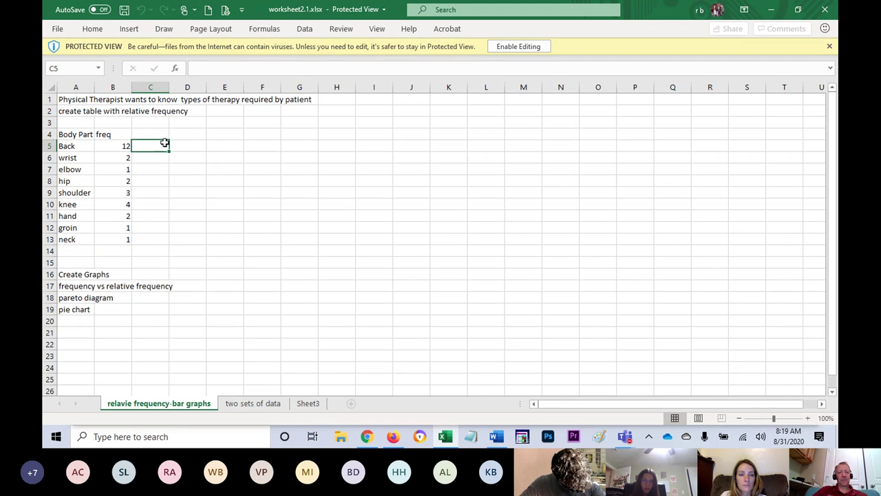
pyautogui.click(77, 109)
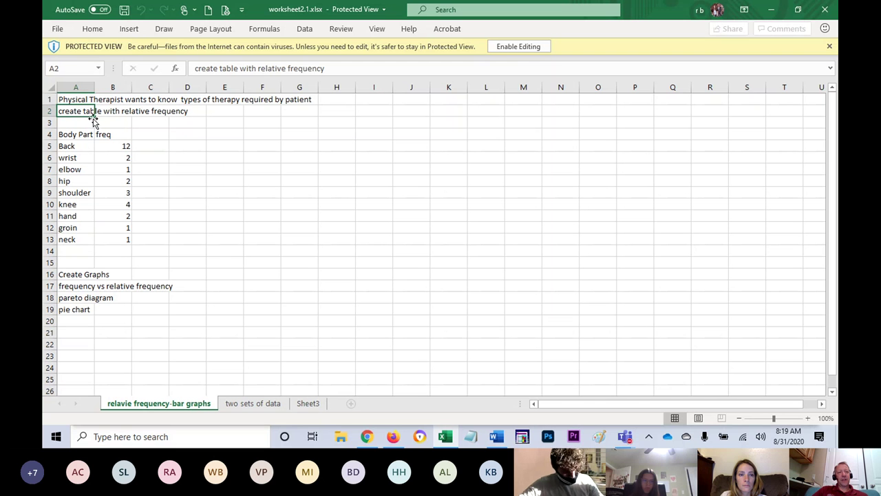
pyautogui.click(209, 168)
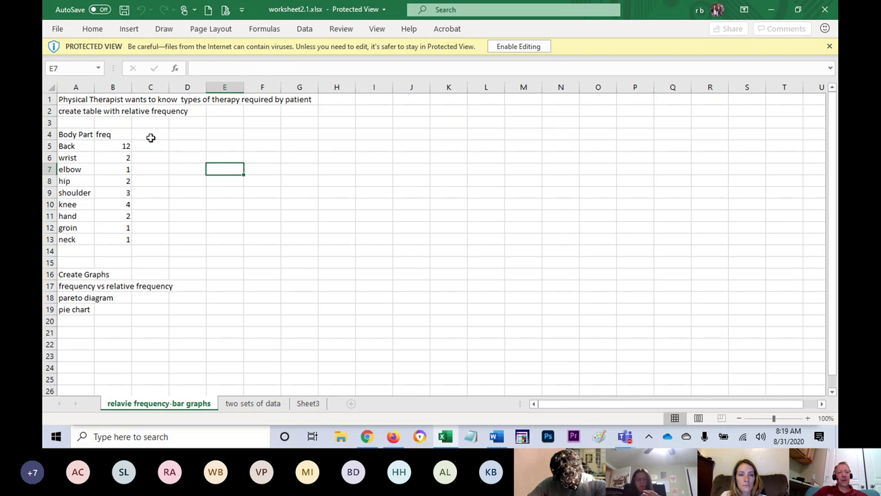
pyautogui.click(78, 135)
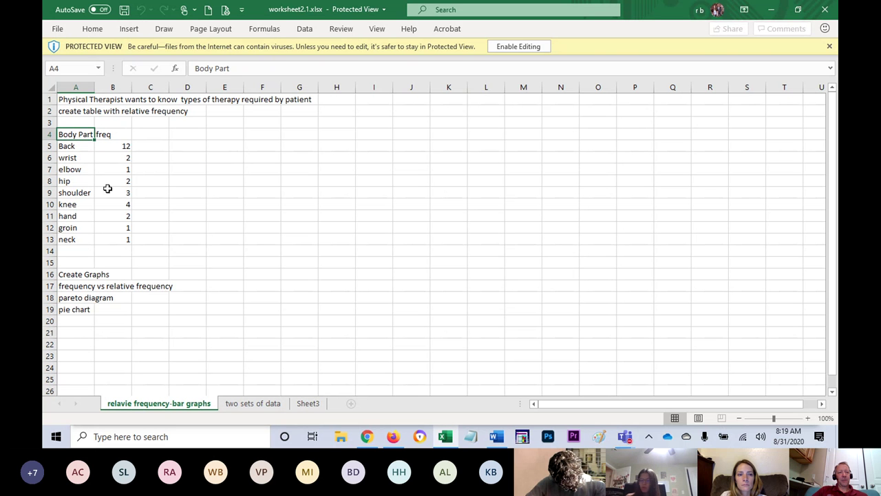
pyautogui.click(82, 146)
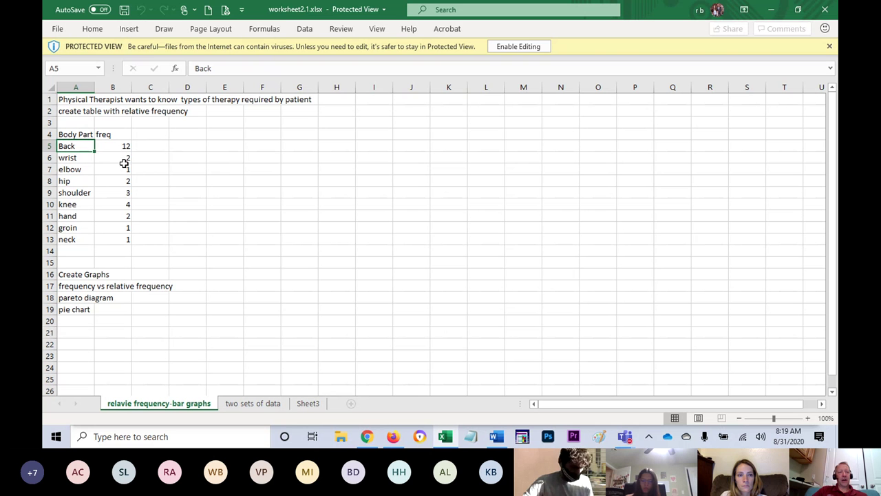
pyautogui.moveTo(118, 146); pyautogui.dragTo(68, 147)
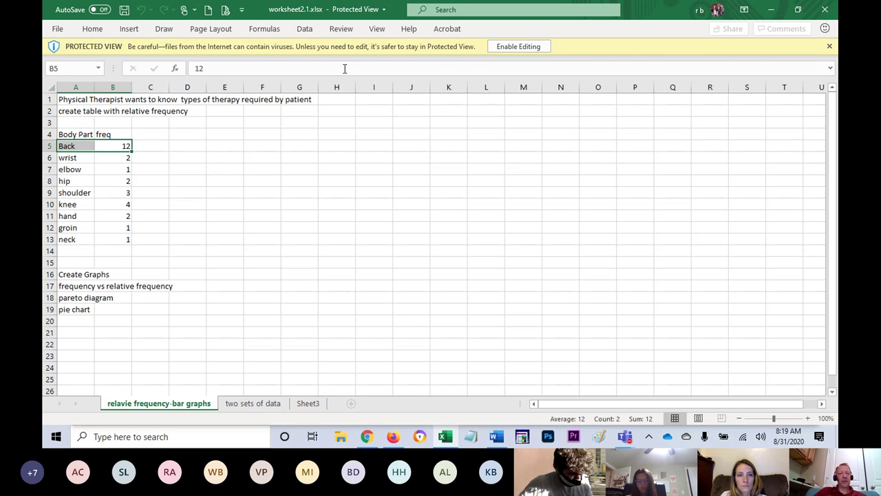
# Step: Enable editing for the workbook and change the frequency column's header in B4 to "freq dist"
pyautogui.click(522, 45)
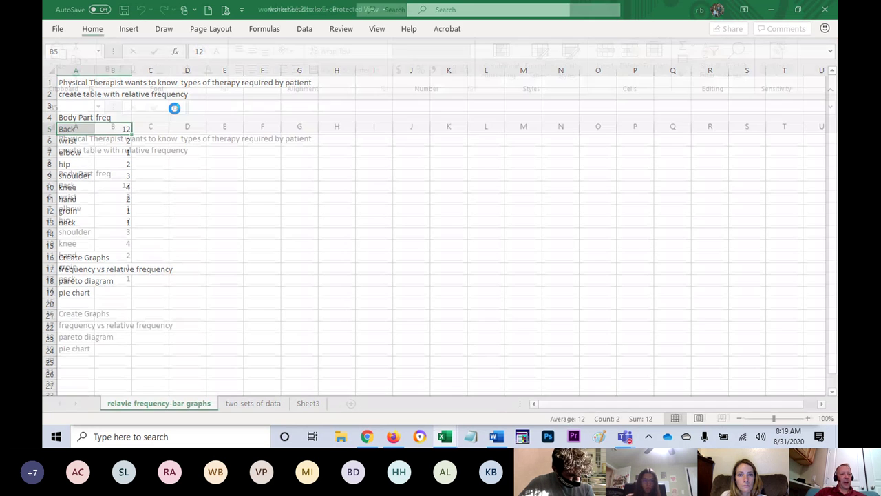
pyautogui.click(78, 198)
pyautogui.moveTo(78, 197); pyautogui.dragTo(124, 264)
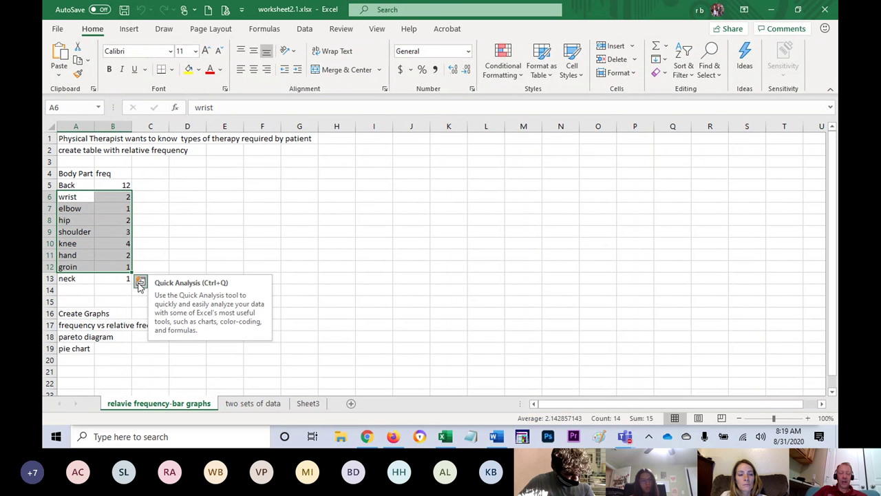
pyautogui.click(119, 174)
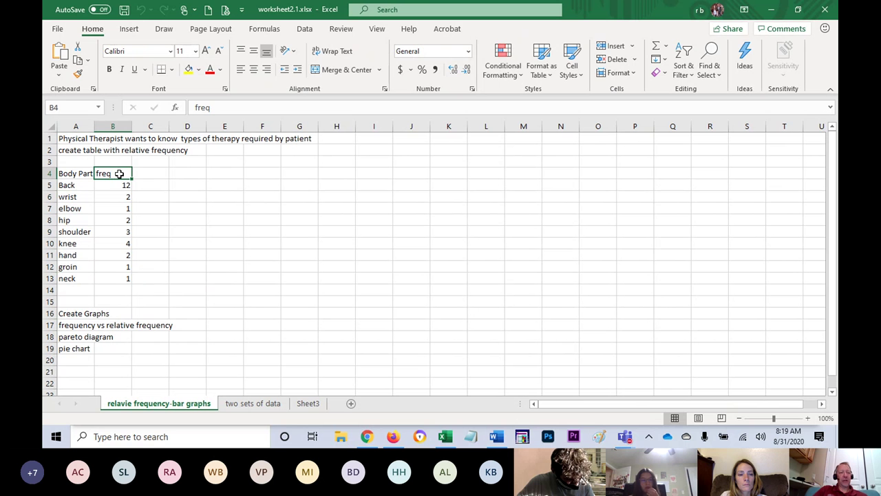
pyautogui.doubleClick(119, 174)
pyautogui.write('dist')
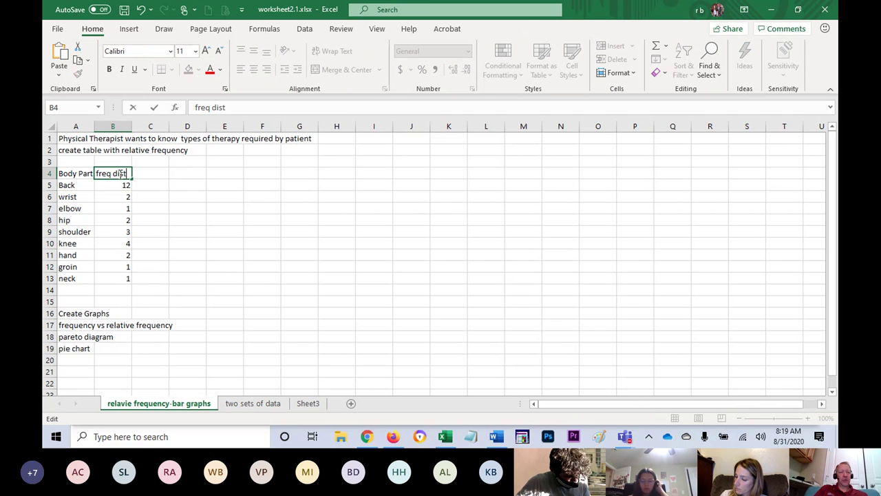
pyautogui.press('Return')
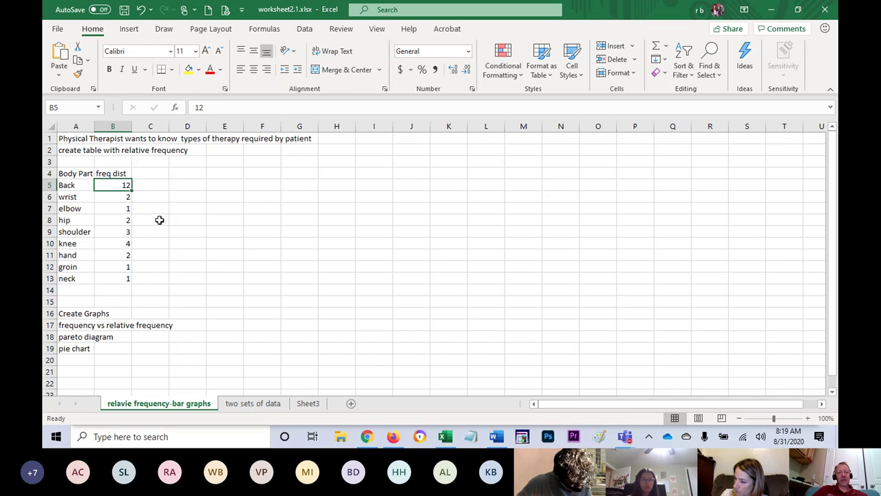
pyautogui.hotkey('alt', 'Tab')
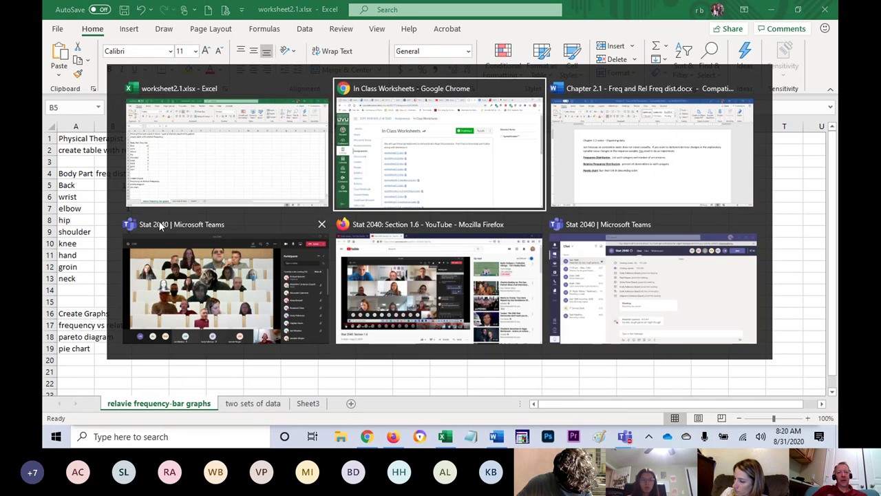
pyautogui.hotkey('alt', 'Tab')
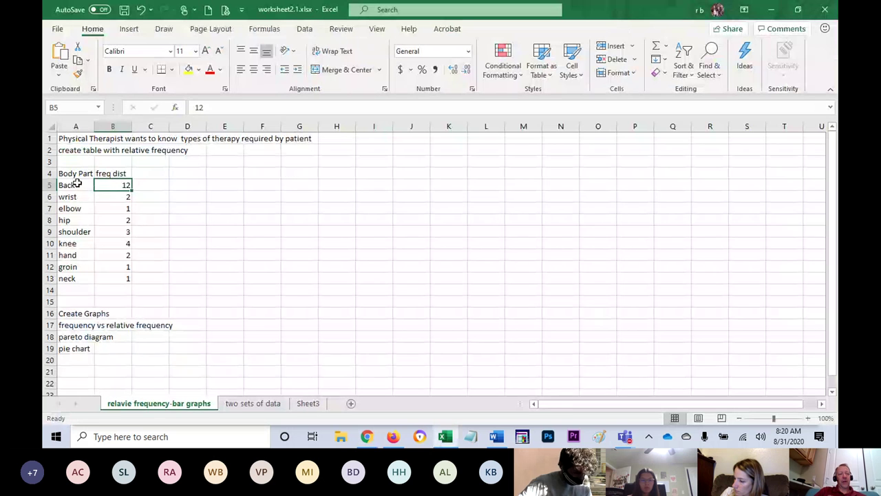
# Step: Enter the sample raw observations back, back, wrist, elbow and back in cells G6 to G10
pyautogui.click(314, 201)
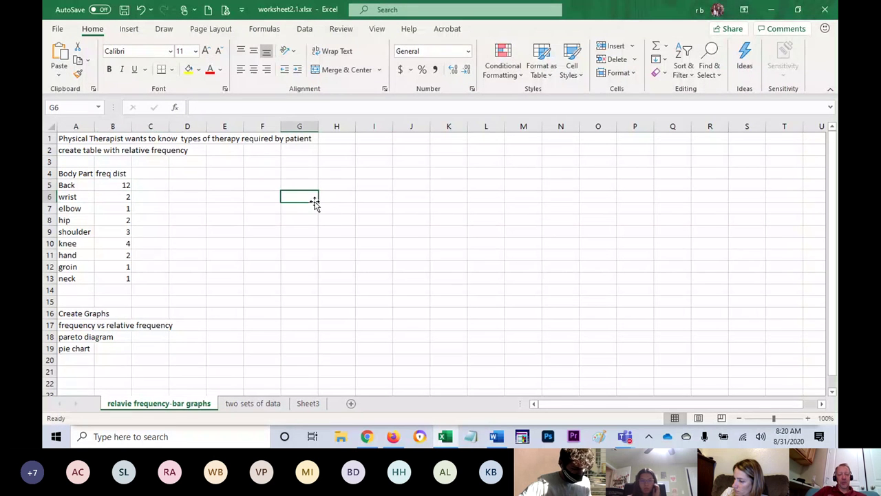
pyautogui.write('back')
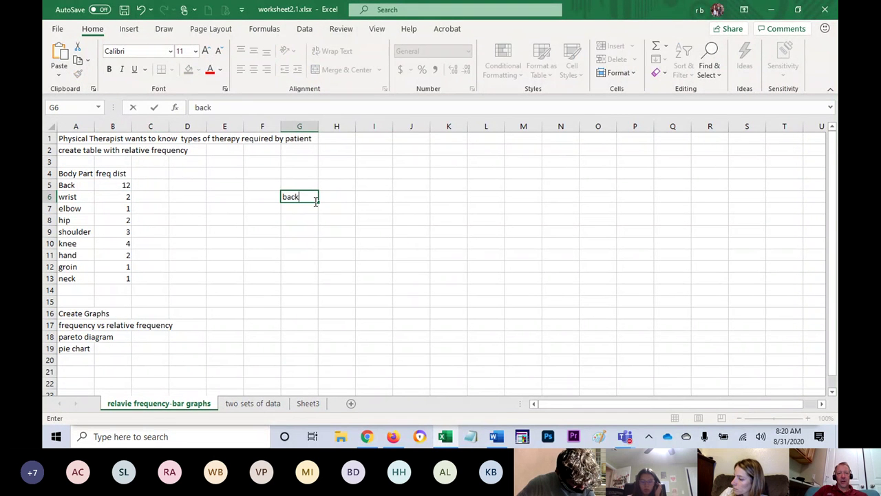
pyautogui.press('Return')
pyautogui.write('back')
pyautogui.press('Return')
pyautogui.write('w')
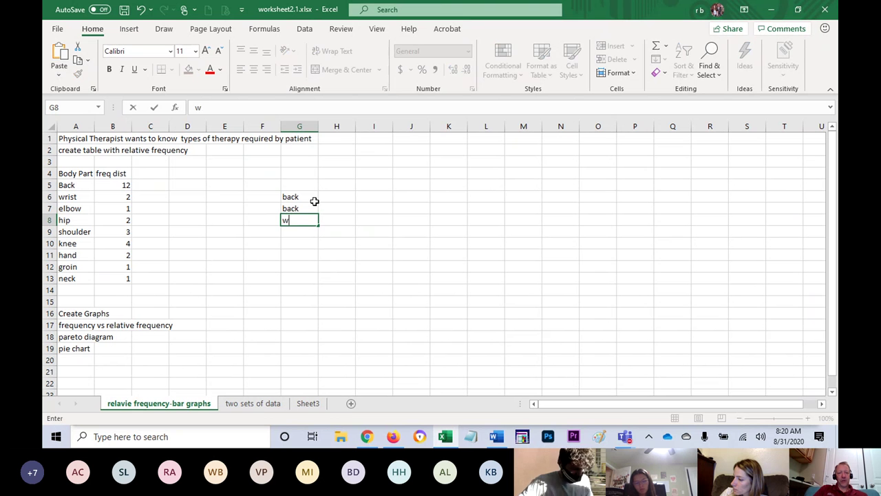
pyautogui.write('rist')
pyautogui.press('Return')
pyautogui.write('el')
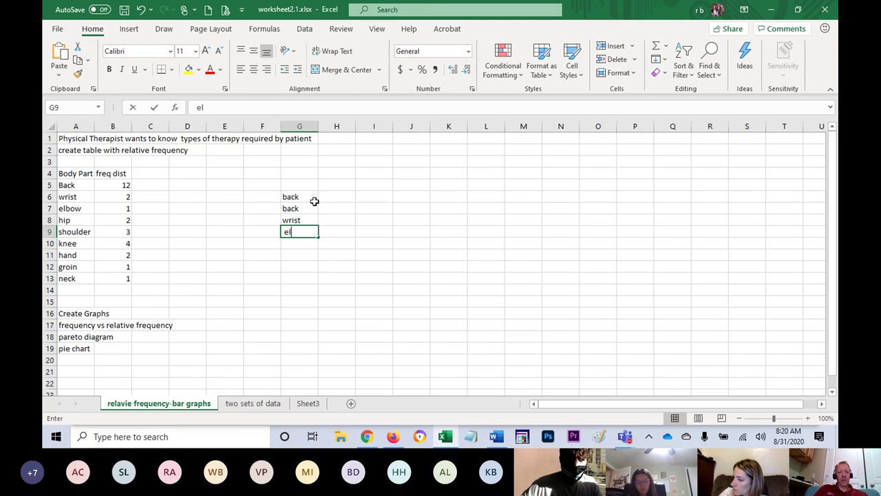
pyautogui.write('bow')
pyautogui.press('Return')
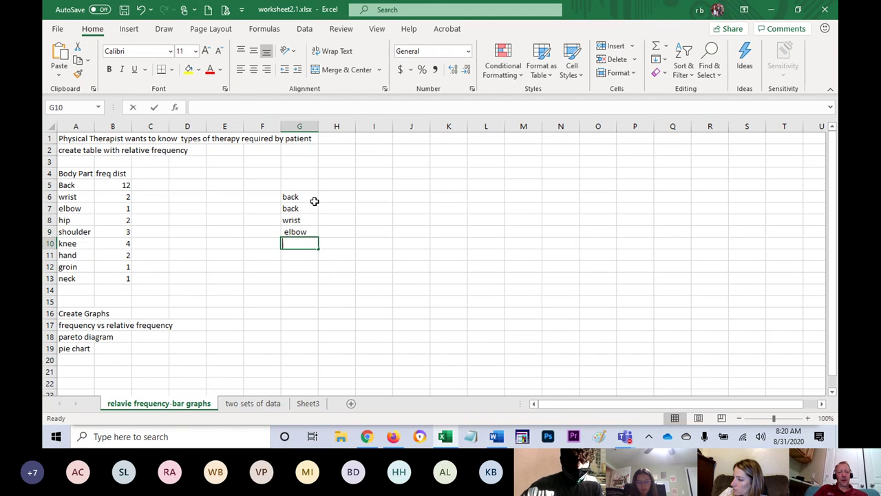
pyautogui.write('back')
pyautogui.press('Return')
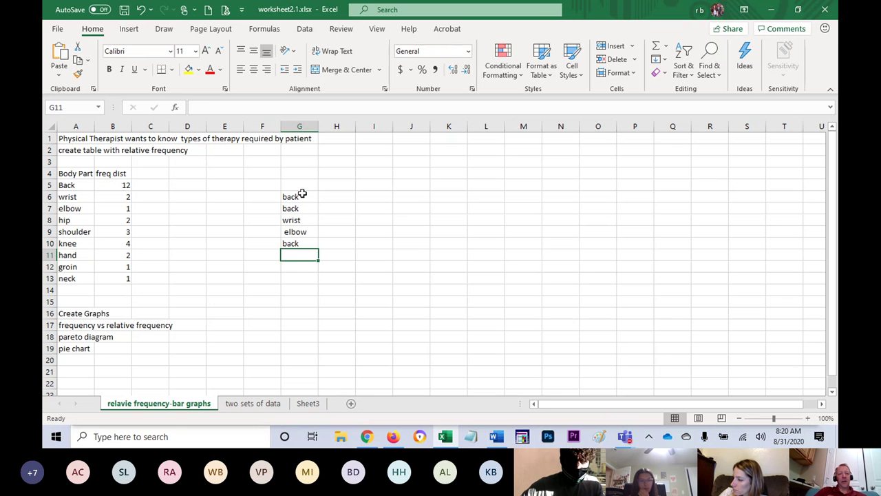
# Step: Compare the raw observations in G6:G10 with the frequency values for back, wrist, elbow and hip
pyautogui.moveTo(301, 197); pyautogui.dragTo(307, 241)
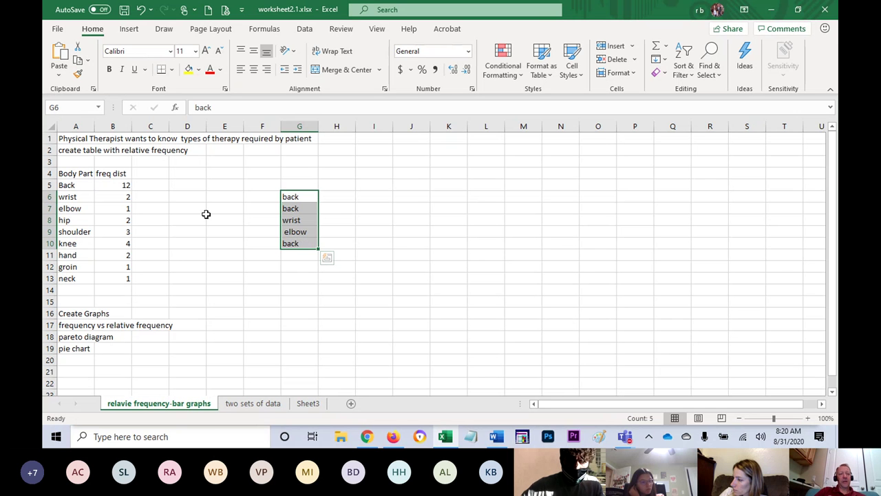
pyautogui.click(130, 185)
pyautogui.click(126, 199)
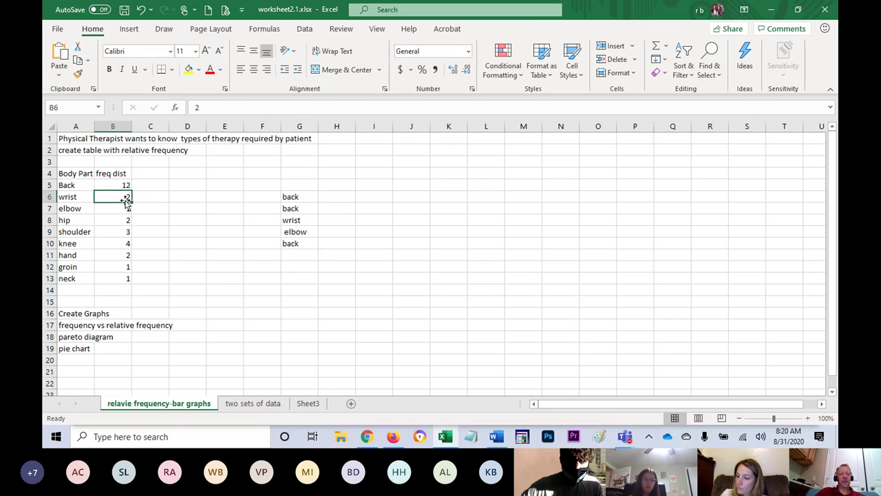
pyautogui.click(124, 210)
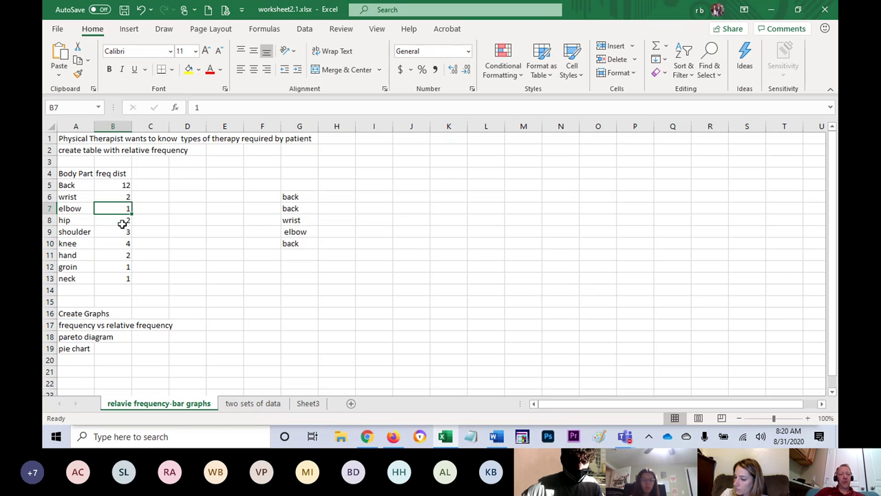
pyautogui.click(124, 221)
# Step: Clear the sample observations from cells G6 to G10 and return to the frequency column's header
pyautogui.moveTo(297, 199); pyautogui.dragTo(298, 244)
pyautogui.press('Delete')
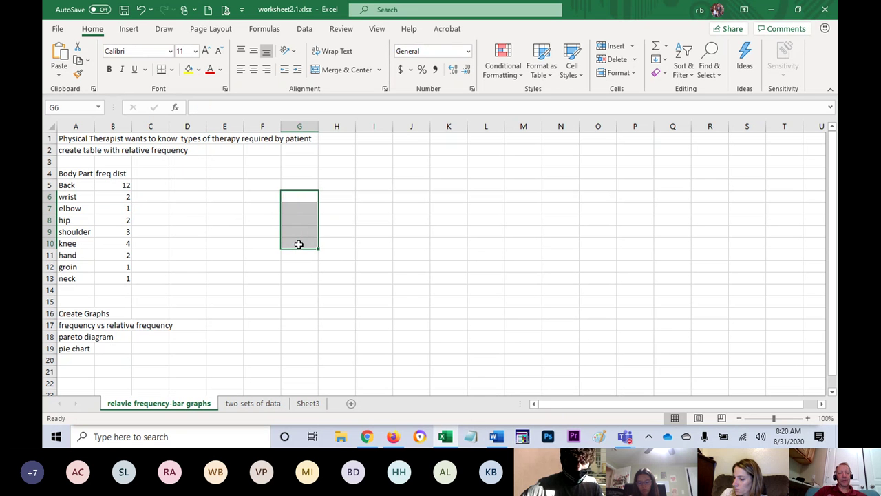
pyautogui.click(127, 170)
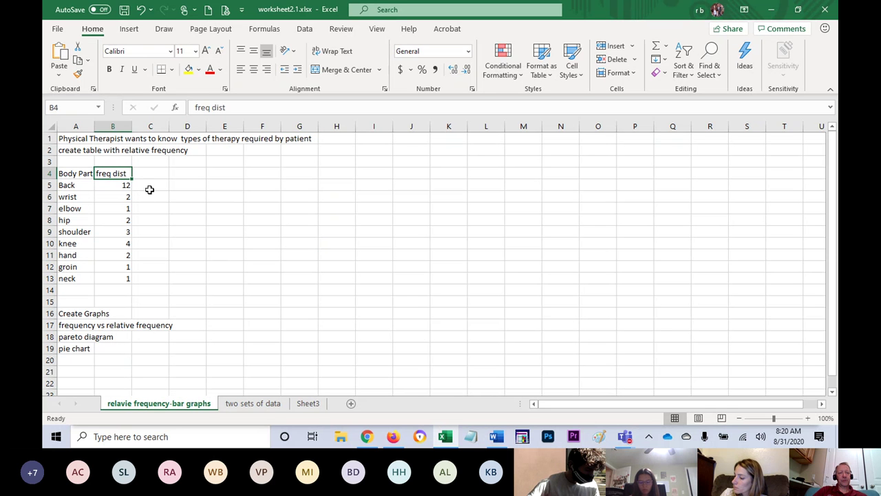
# Step: Add a "rel freq" column header in cell C4 next to the frequency distribution header
pyautogui.click(157, 174)
pyautogui.write('rel')
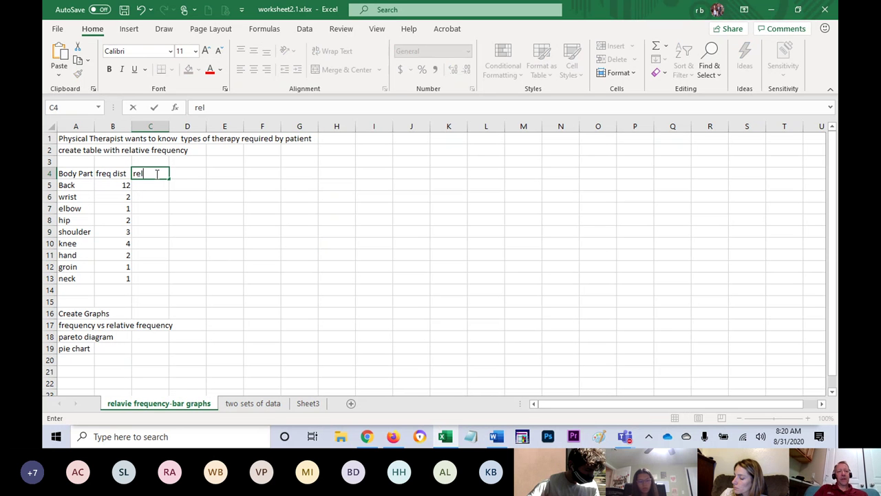
pyautogui.write(' freq')
pyautogui.press('Return')
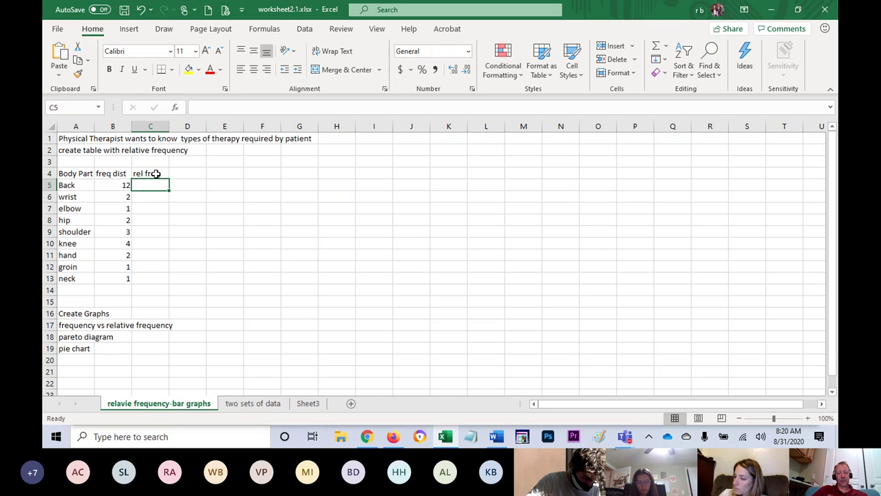
# Step: Label cell A15 "total" and sum the frequencies in B15 with =SUM(B5:B14)
pyautogui.press('Down')
pyautogui.press('Down')
pyautogui.press('Down')
pyautogui.press('Down')
pyautogui.press('Down')
pyautogui.press('Down')
pyautogui.press('Down')
pyautogui.press('Down')
pyautogui.press('Down')
pyautogui.press('Down')
pyautogui.press('Down')
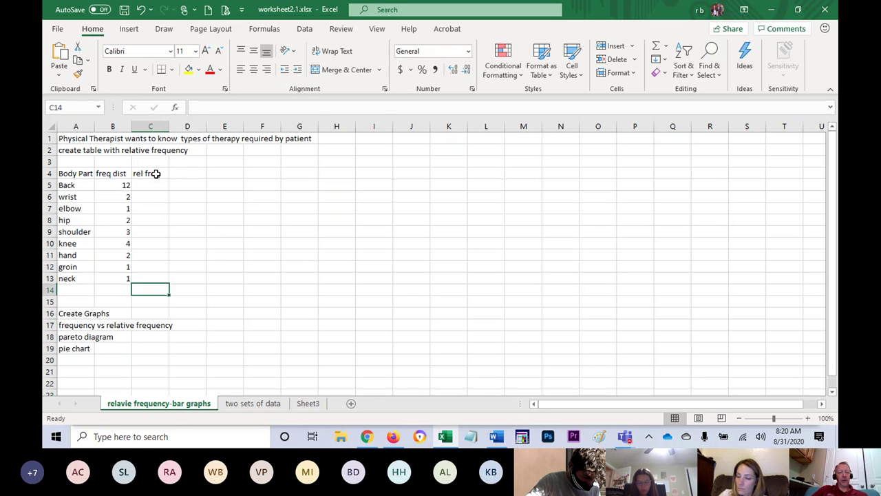
pyautogui.press('Left')
pyautogui.press('Left')
pyautogui.press('Up')
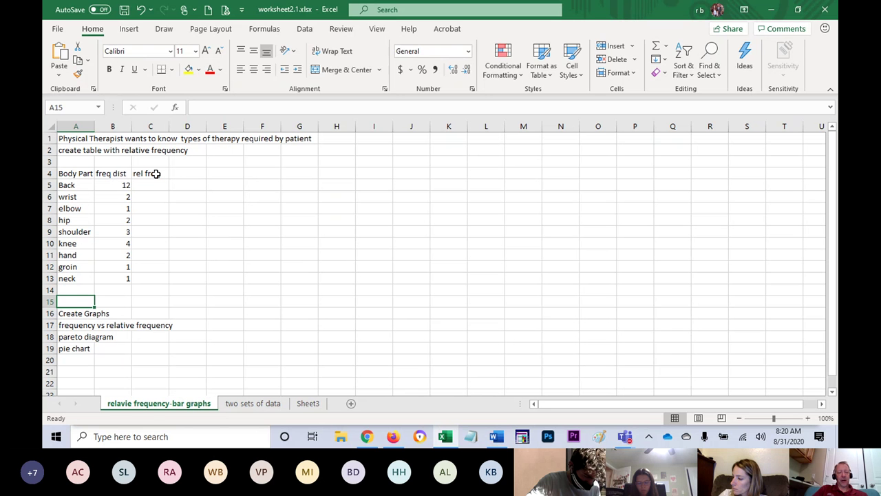
pyautogui.write('total')
pyautogui.press('Tab')
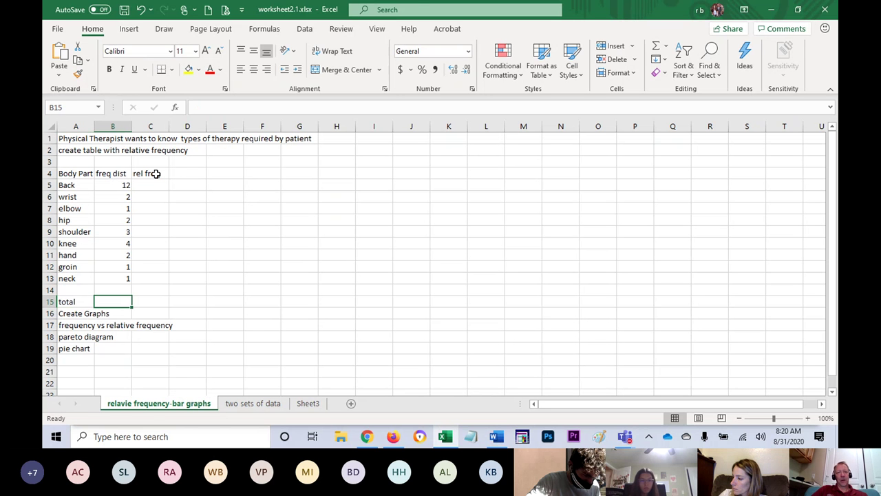
pyautogui.click(657, 47)
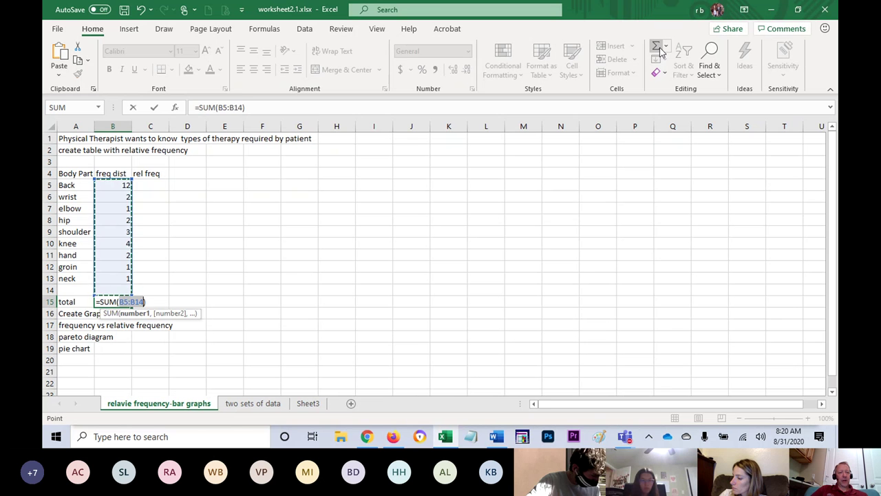
pyautogui.press('Return')
# Step: Enter =B5/$B$15 in cell C5 to calculate the relative frequency for Back
pyautogui.press('Up')
pyautogui.press('Up')
pyautogui.press('Up')
pyautogui.press('Up')
pyautogui.press('Up')
pyautogui.press('Up')
pyautogui.press('Up')
pyautogui.press('Up')
pyautogui.press('Up')
pyautogui.press('Up')
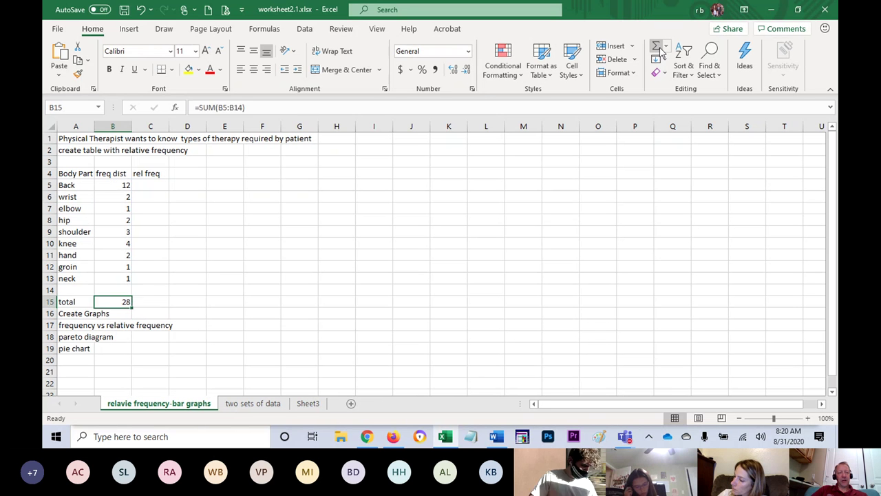
pyautogui.press('Up')
pyautogui.press('Right')
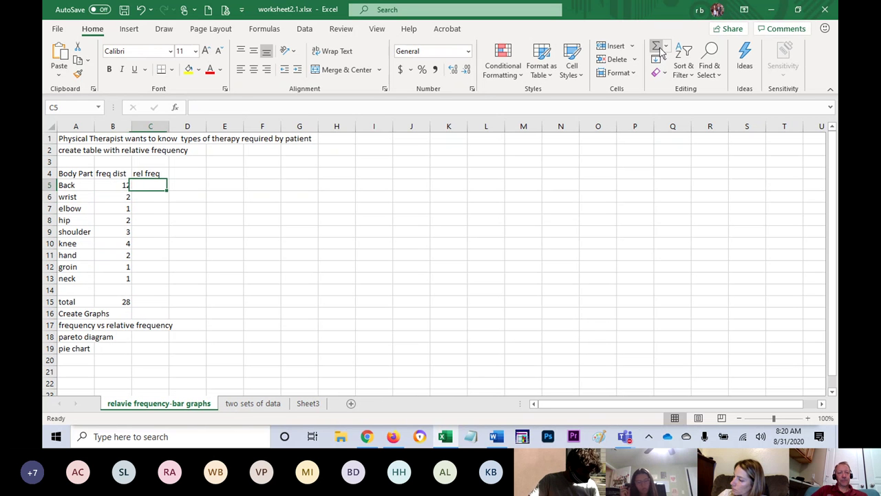
pyautogui.write('=')
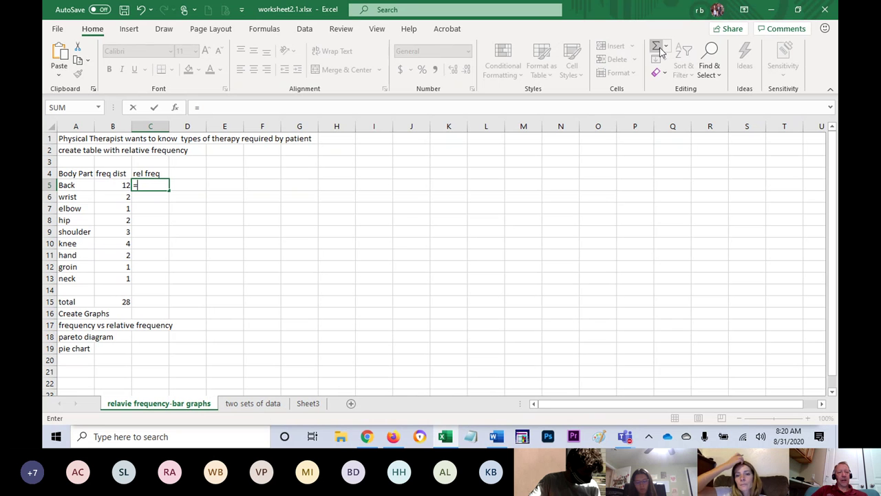
pyautogui.press('Left')
pyautogui.write('/')
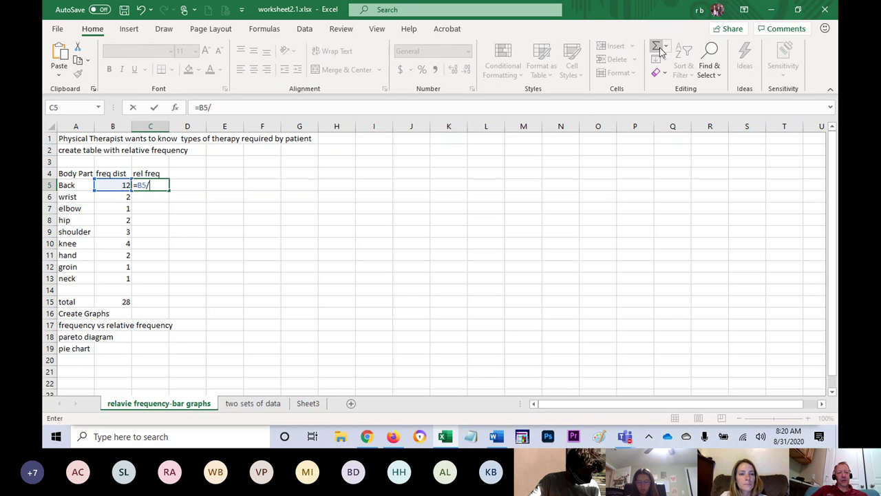
pyautogui.press('Down')
pyautogui.press('Down')
pyautogui.press('Down')
pyautogui.press('Down')
pyautogui.press('Down')
pyautogui.press('Down')
pyautogui.press('Down')
pyautogui.press('Down')
pyautogui.press('Down')
pyautogui.press('Down')
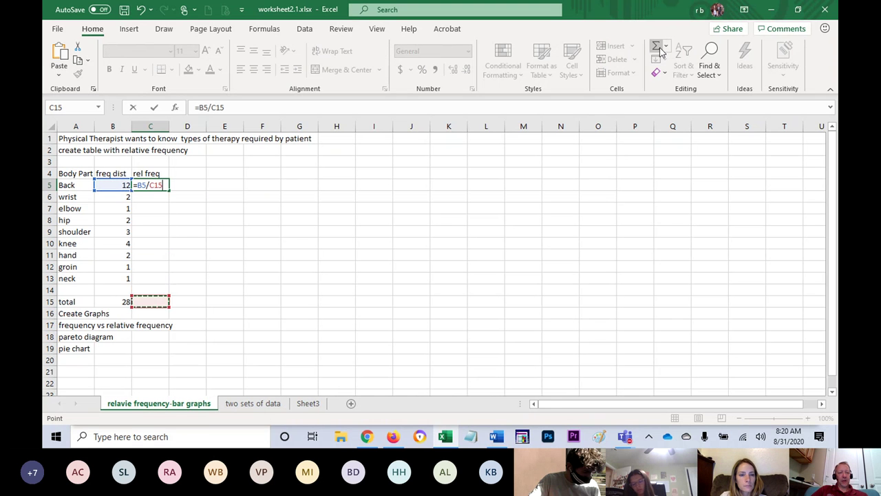
pyautogui.press('Left')
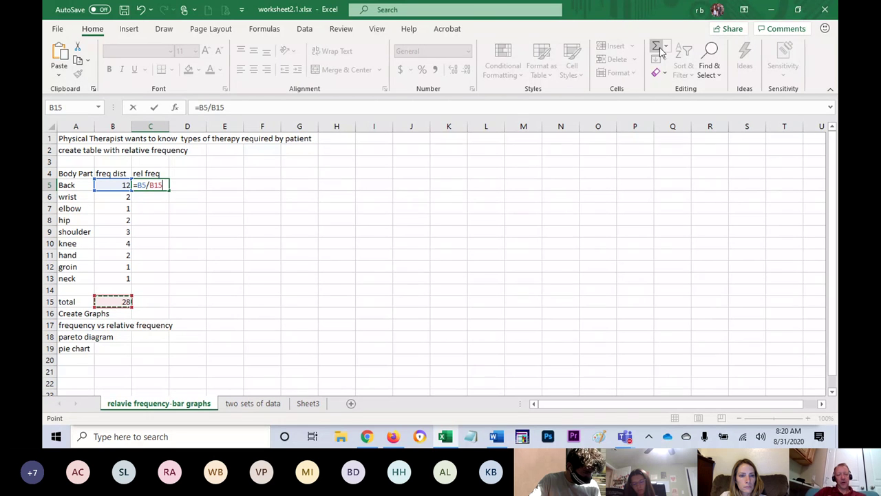
pyautogui.press('F4')
pyautogui.press('Return')
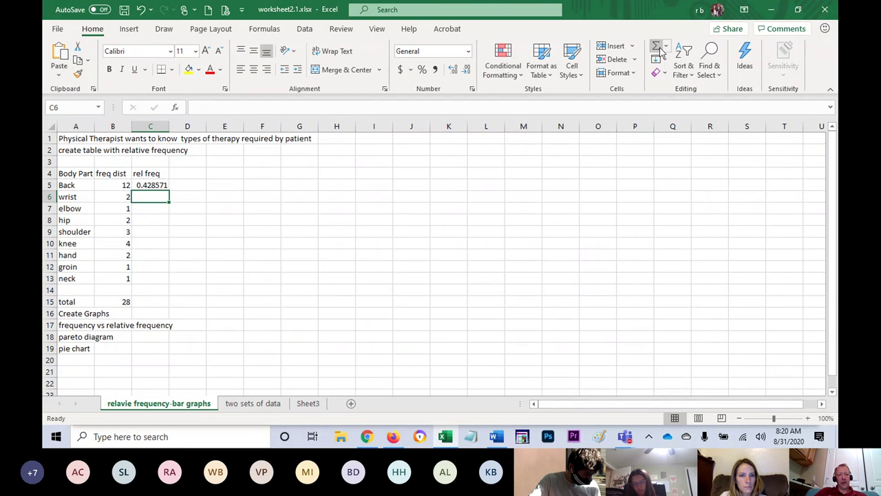
# Step: Copy the relative frequency formula from C5 down through C13
pyautogui.click(164, 187)
pyautogui.moveTo(171, 193); pyautogui.dragTo(169, 282)
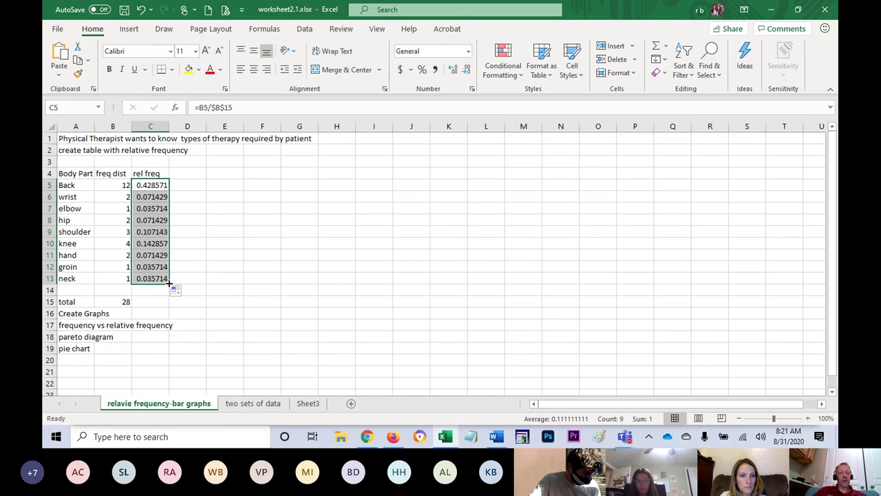
pyautogui.click(120, 231)
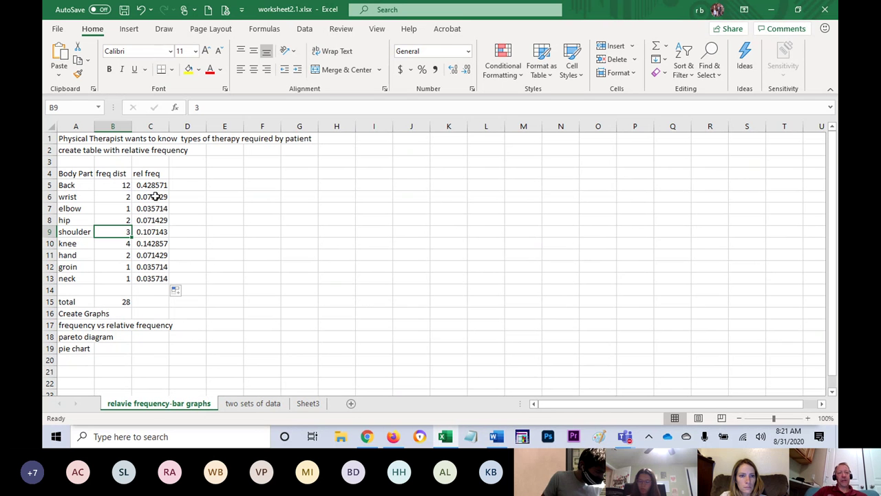
# Step: Switch to the Stat 2040 meeting in Microsoft Teams to check on the participants, and return to the Excel workbook
pyautogui.hotkey('alt', 'Tab')
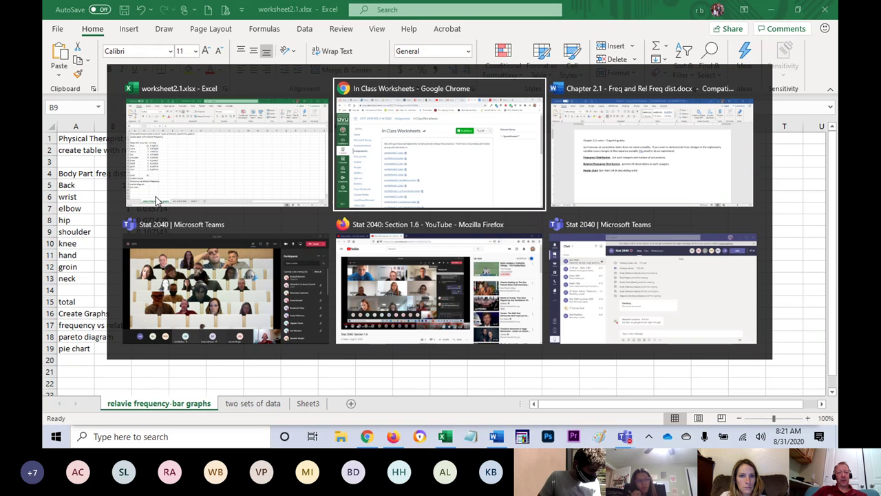
pyautogui.hotkey('alt', 'Tab')
pyautogui.hotkey('alt', 'Tab')
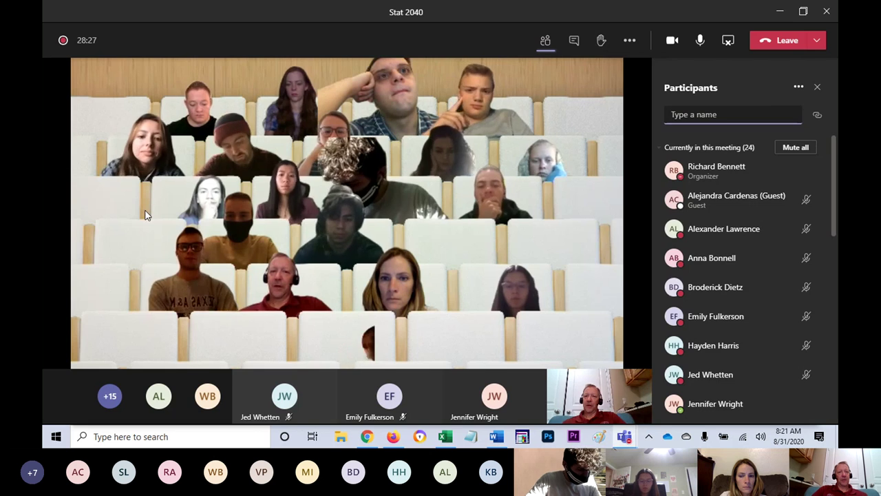
pyautogui.hotkey('alt', 'Tab')
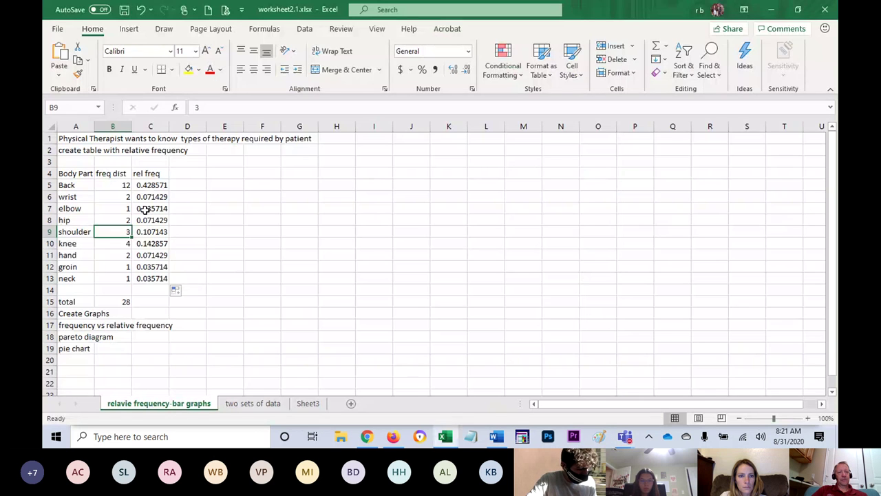
pyautogui.hotkey('alt', 'Tab')
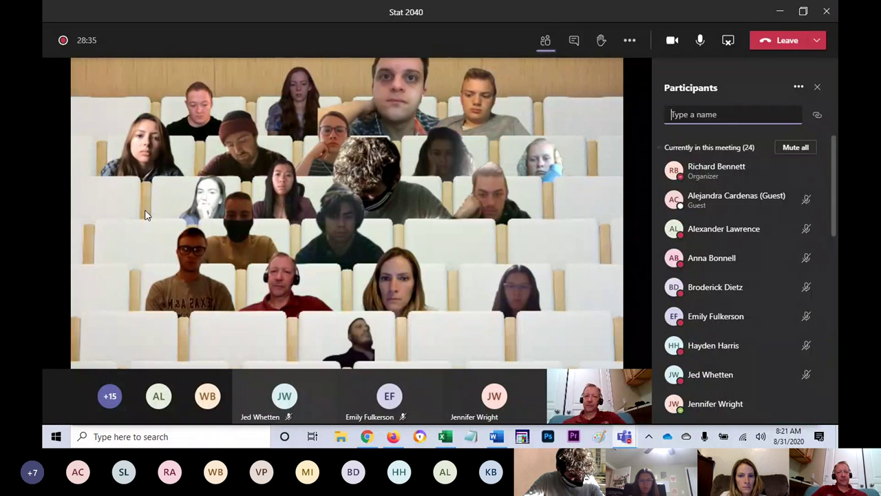
pyautogui.hotkey('alt', 'Tab')
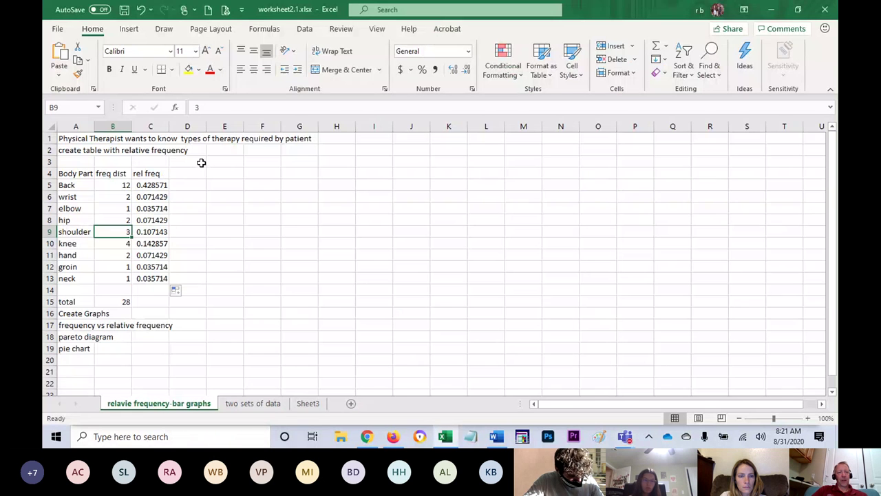
# Step: Compare the frequency distribution in B4:B13 with the relative frequency distribution in C4:C13
pyautogui.moveTo(117, 174); pyautogui.dragTo(121, 274)
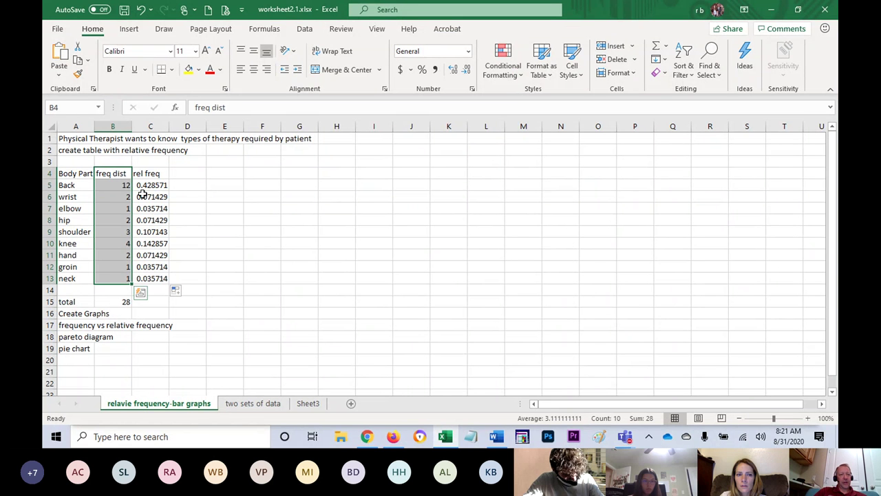
pyautogui.moveTo(147, 174); pyautogui.dragTo(153, 278)
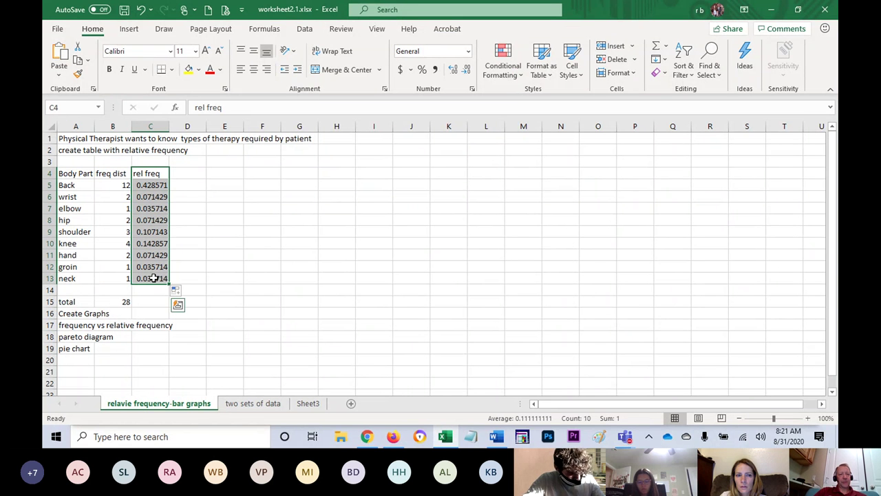
pyautogui.click(190, 177)
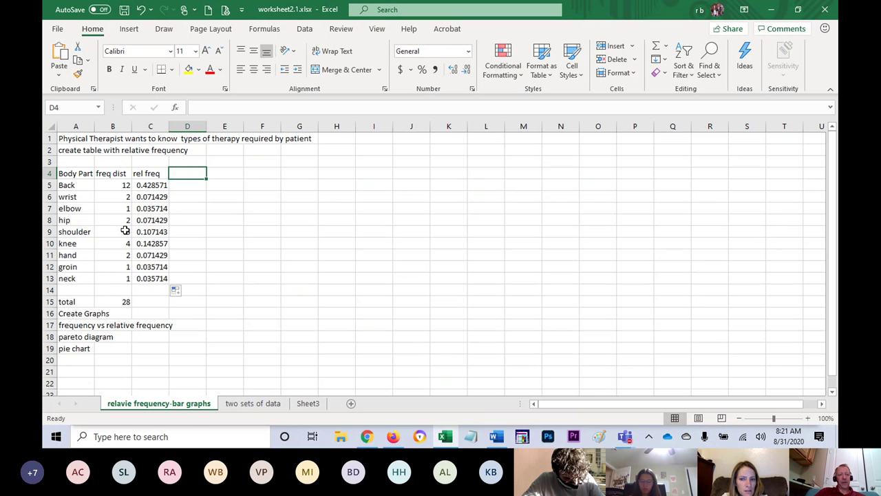
# Step: Examine the total in B15, the frequencies from B5 downward and the relative frequency formula in C5
pyautogui.click(128, 303)
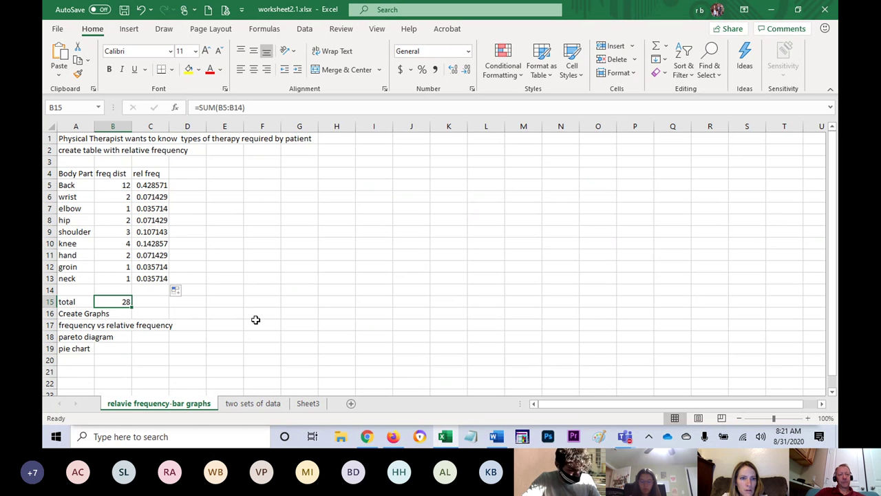
pyautogui.click(122, 185)
pyautogui.press('Down')
pyautogui.press('Down')
pyautogui.press('Down')
pyautogui.press('Down')
pyautogui.press('Down')
pyautogui.press('Down')
pyautogui.press('Down')
pyautogui.press('Down')
pyautogui.press('Down')
pyautogui.press('Down')
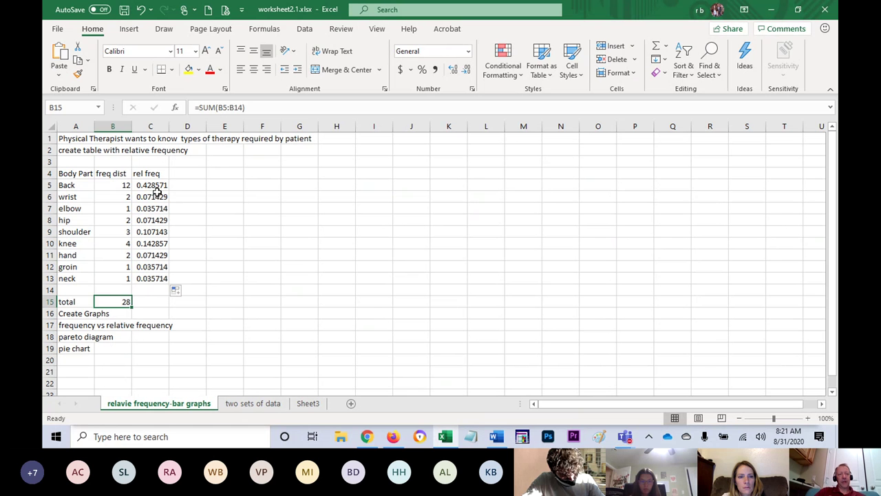
pyautogui.click(158, 186)
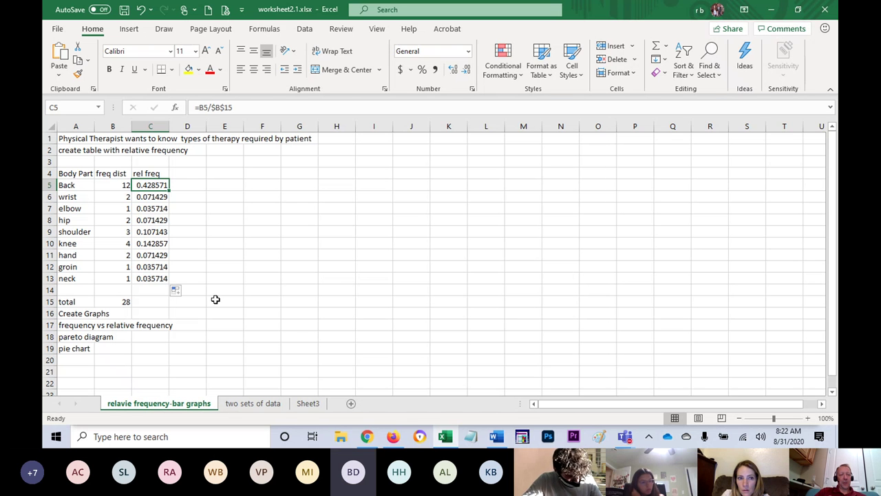
# Step: Sum the relative frequencies in cell C15 on the total row
pyautogui.click(157, 301)
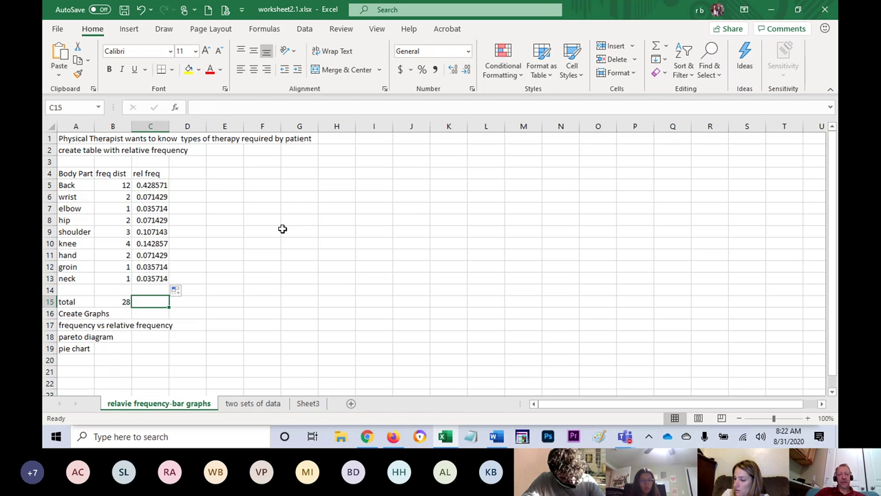
pyautogui.click(658, 46)
pyautogui.press('Return')
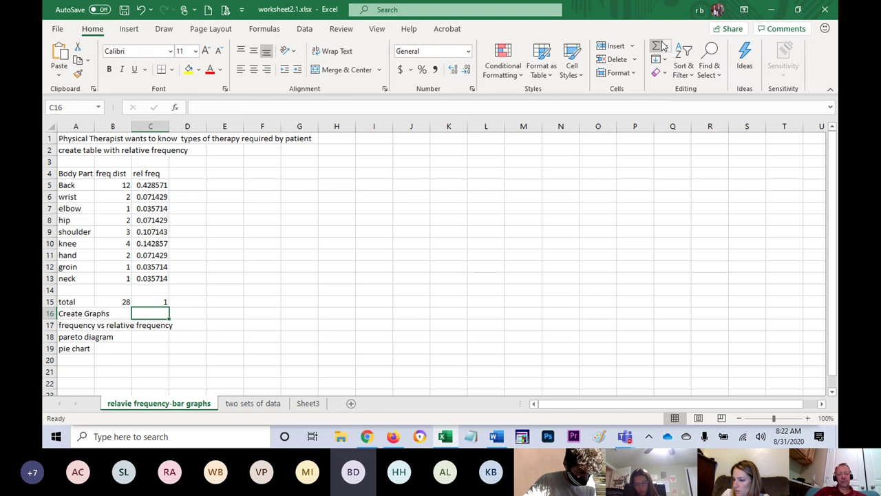
# Step: Review the relative frequency values up column C and the Back frequency in B5
pyautogui.press('Up')
pyautogui.press('Up')
pyautogui.press('Up')
pyautogui.press('Up')
pyautogui.press('Up')
pyautogui.press('Up')
pyautogui.press('Up')
pyautogui.press('Up')
pyautogui.press('Up')
pyautogui.press('Up')
pyautogui.press('Up')
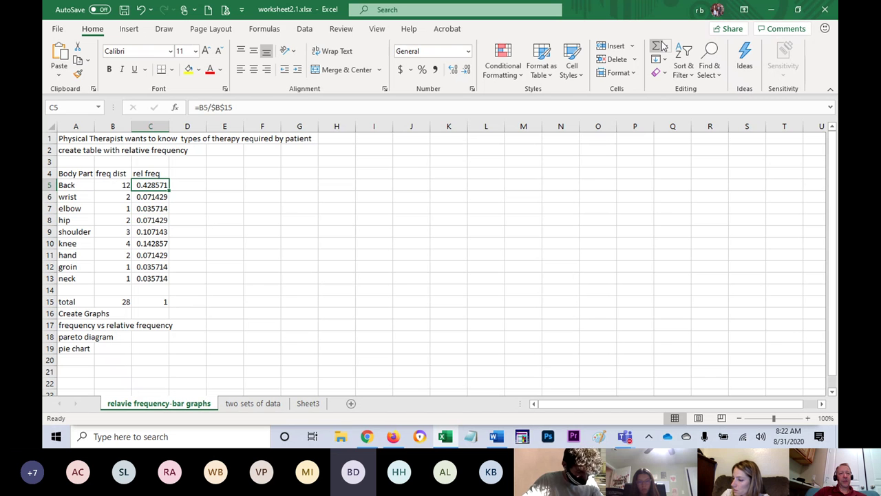
pyautogui.press('Up')
pyautogui.press('Right')
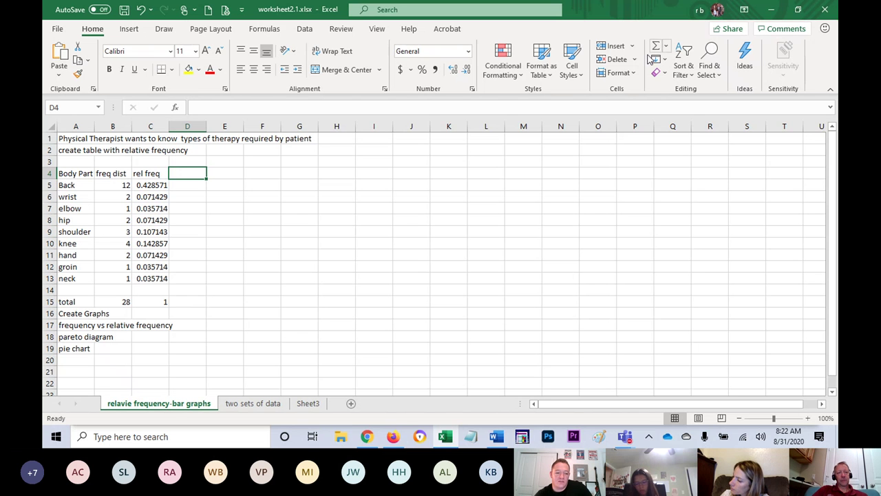
pyautogui.click(114, 185)
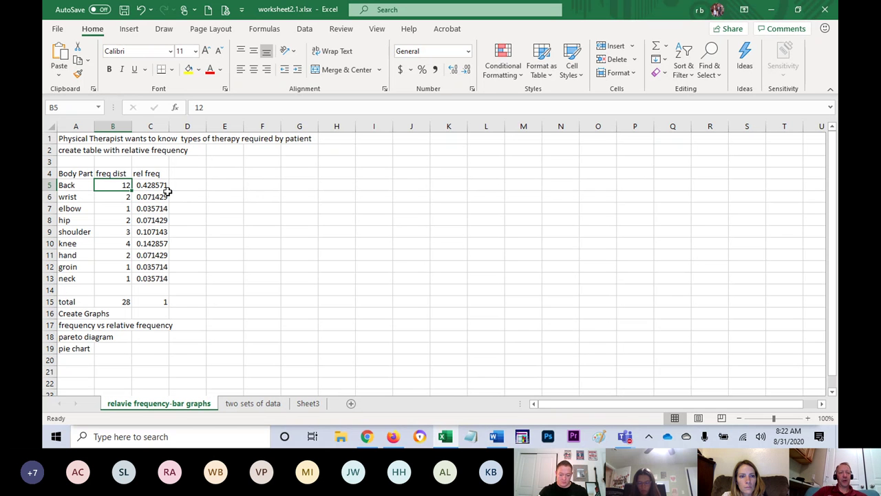
# Step: List the sample raw entries back, back, wrist, elbow and back in cells F6:F10
pyautogui.click(270, 199)
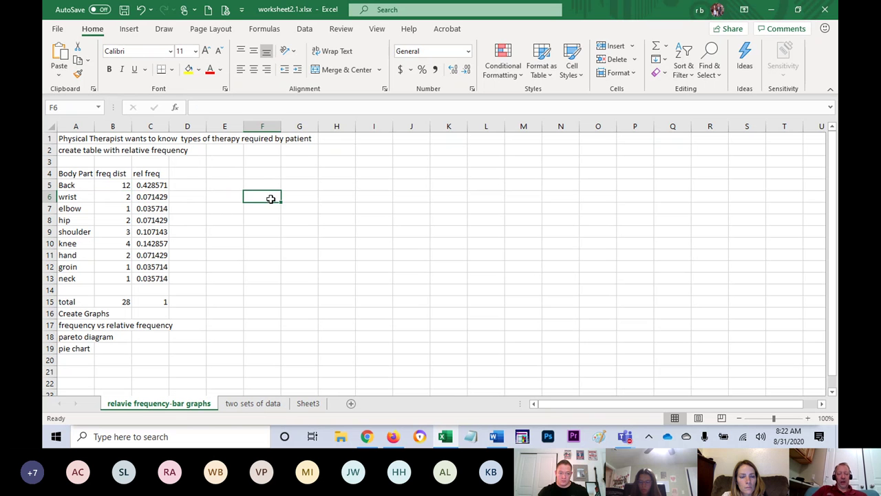
pyautogui.write('back')
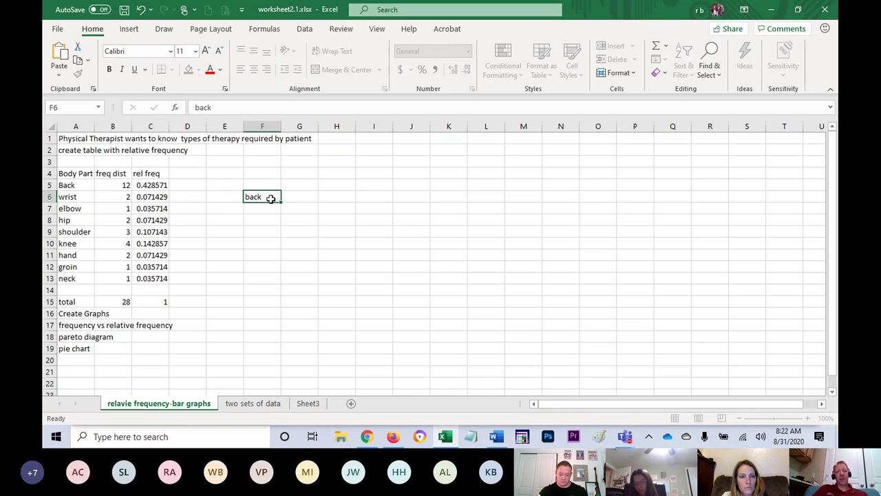
pyautogui.press('Return')
pyautogui.write('back')
pyautogui.press('Return')
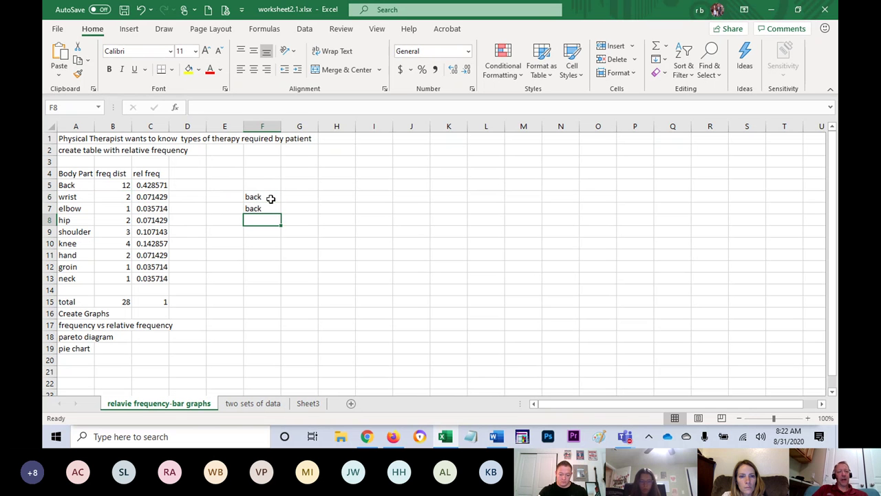
pyautogui.write('wrist')
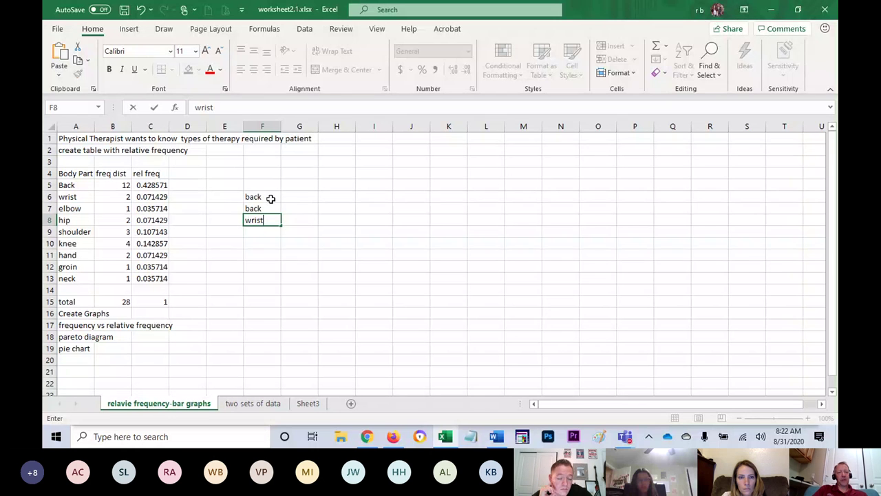
pyautogui.press('Return')
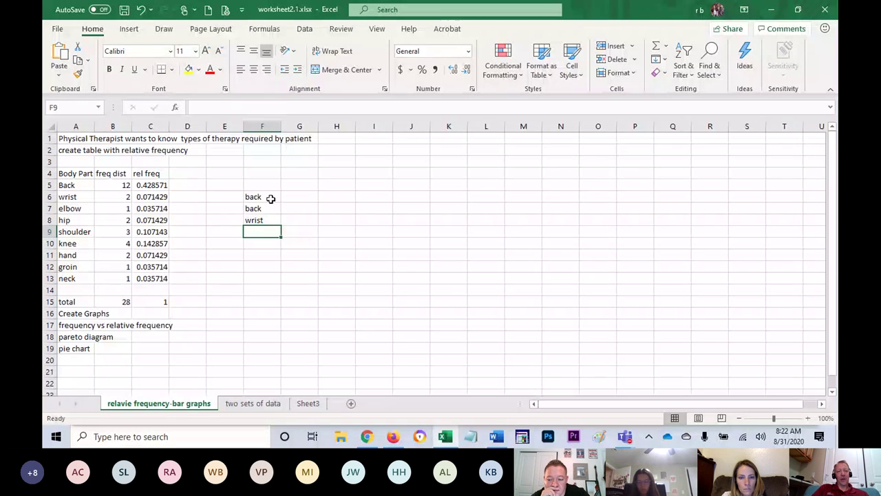
pyautogui.write('elbo')
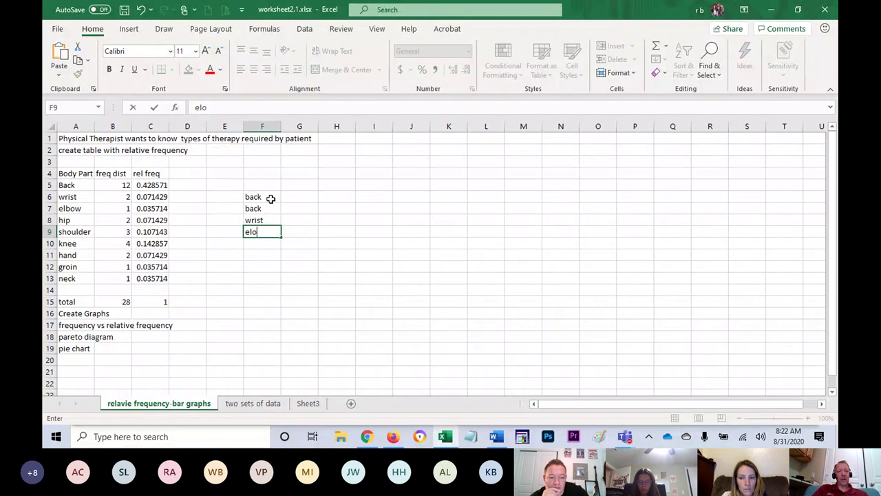
pyautogui.write('w')
pyautogui.press('Return')
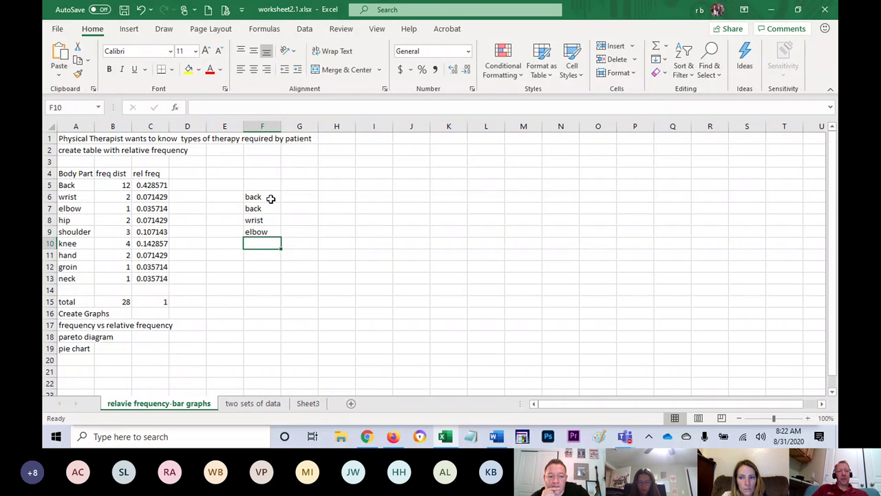
pyautogui.write('back')
pyautogui.press('Return')
# Step: Compare the sample list in F6:F10 with the frequency table in A5:B13, and clear the sample list
pyautogui.moveTo(271, 198); pyautogui.dragTo(275, 261)
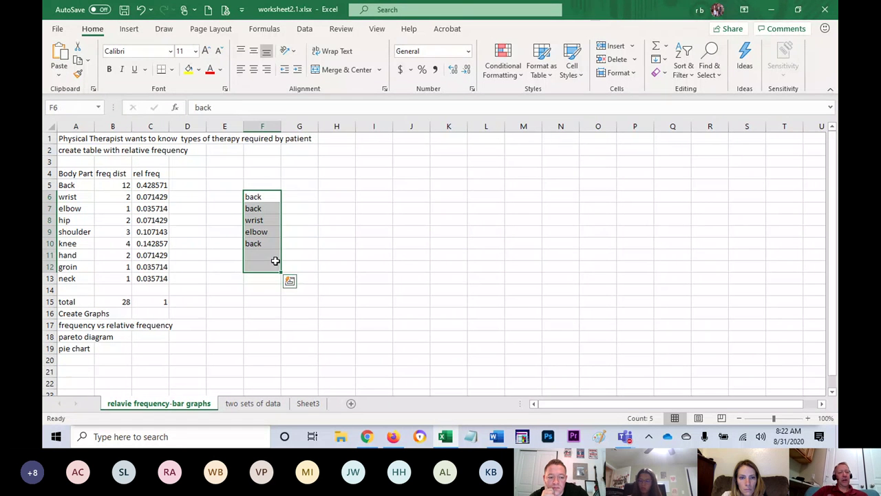
pyautogui.click(123, 185)
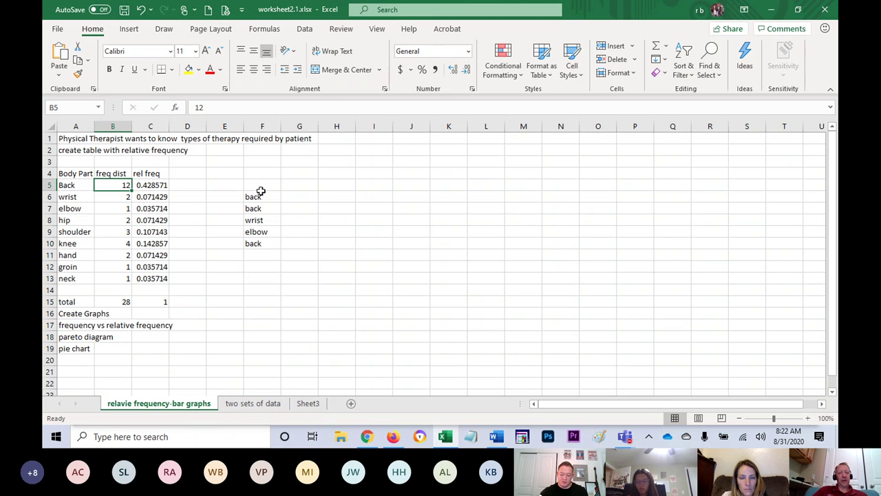
pyautogui.moveTo(261, 192); pyautogui.dragTo(255, 256)
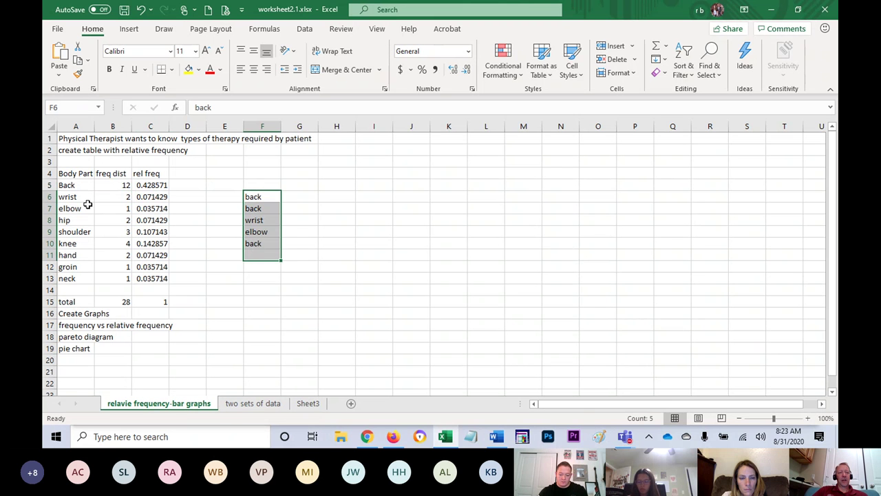
pyautogui.moveTo(72, 187); pyautogui.dragTo(118, 274)
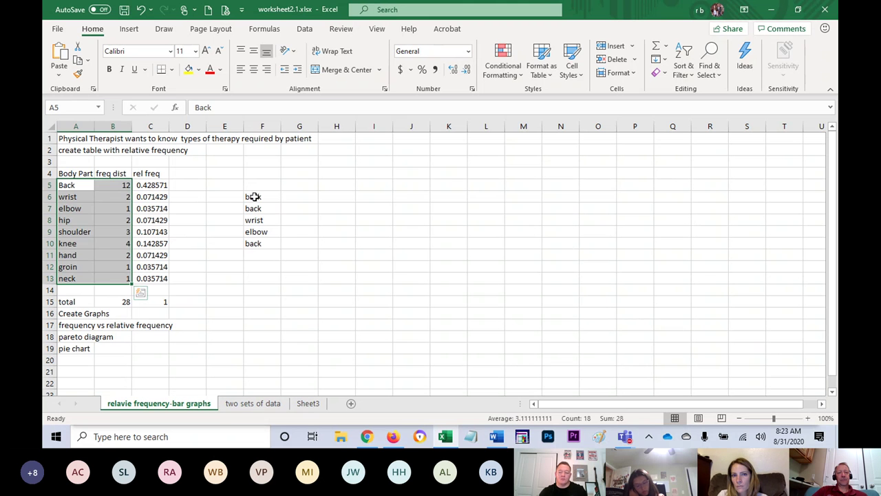
pyautogui.moveTo(254, 197); pyautogui.dragTo(261, 251)
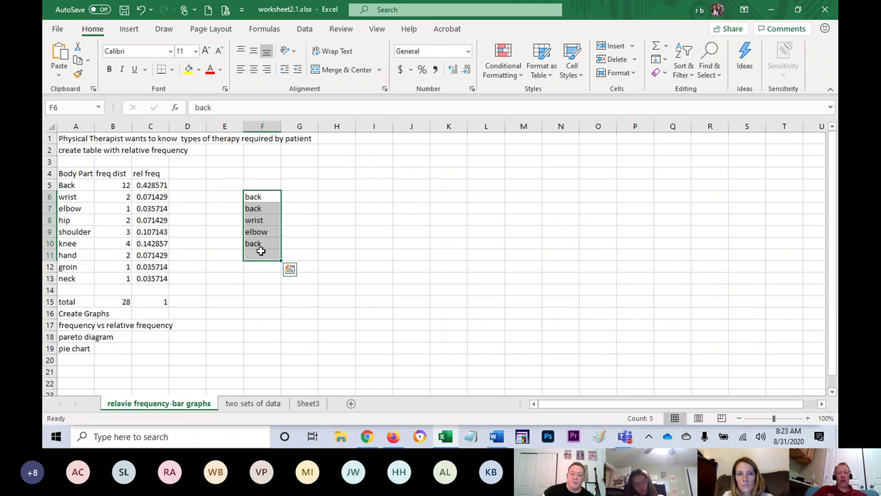
pyautogui.press('Delete')
# Step: Add the heading "cum freq dist" in D4 and fit column D's width to it
pyautogui.press('Up')
pyautogui.press('Up')
pyautogui.press('Left')
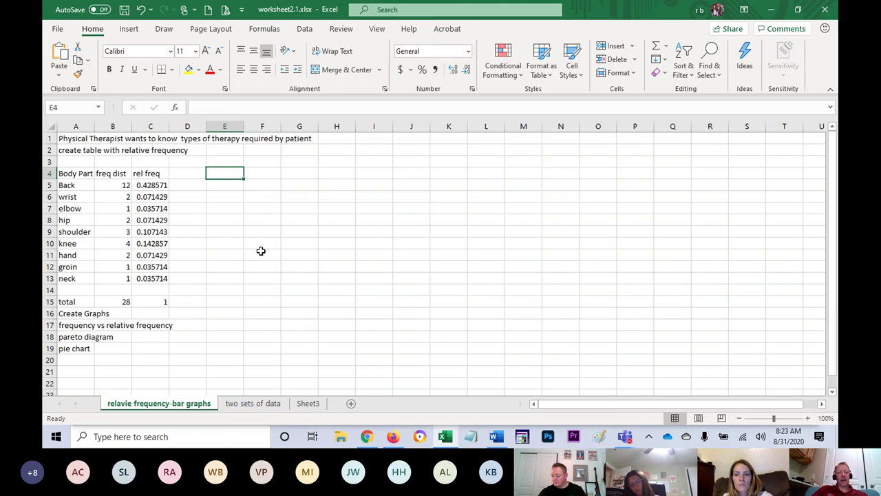
pyautogui.press('Left')
pyautogui.write('cum fr')
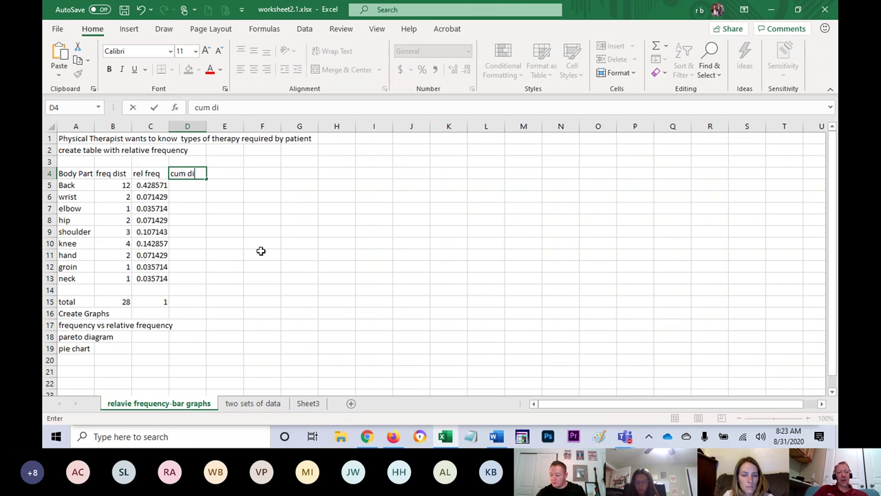
pyautogui.write('eq')
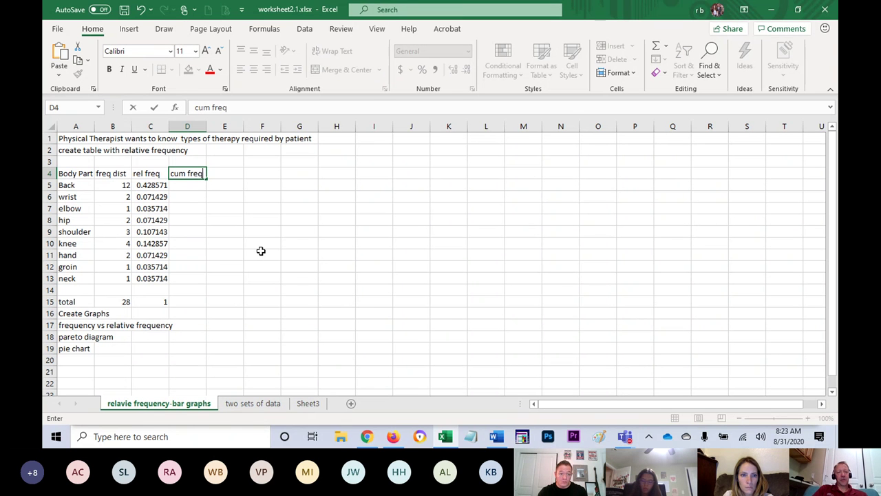
pyautogui.write(' dist')
pyautogui.press('Return')
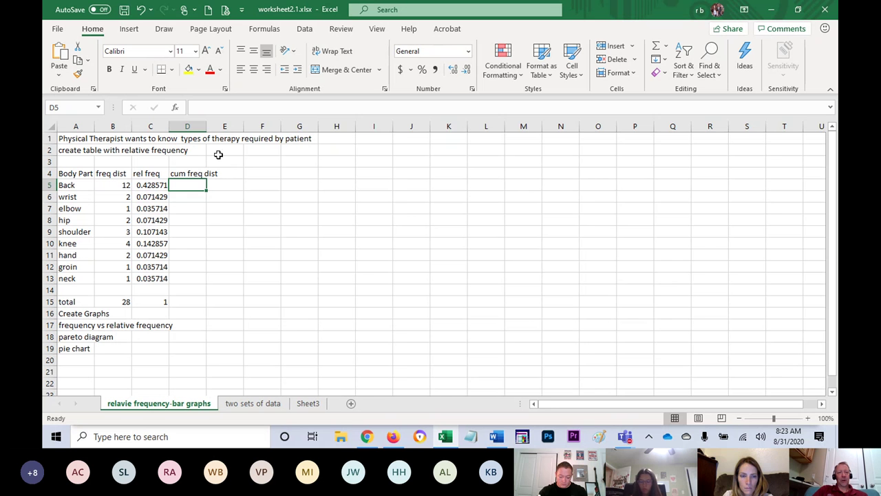
pyautogui.doubleClick(207, 125)
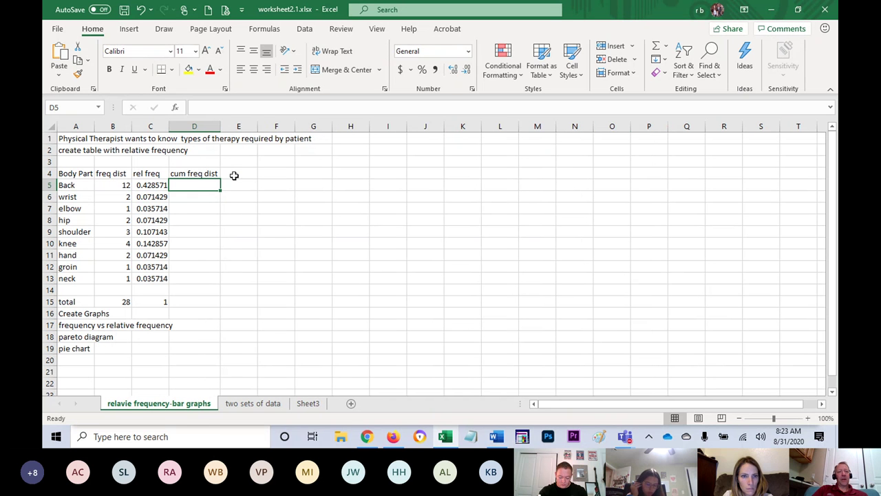
# Step: Enter the explanatory note "sum of all above each category" in E4
pyautogui.click(234, 176)
pyautogui.write('sum')
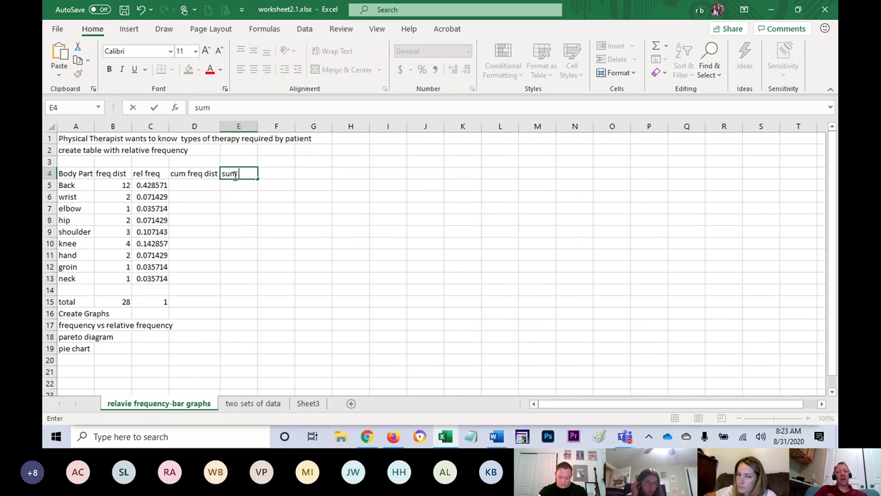
pyautogui.write(' of all above')
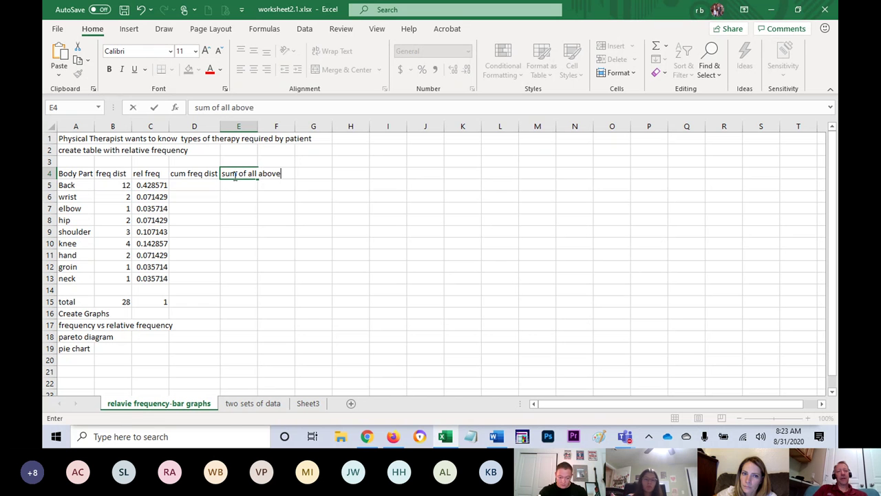
pyautogui.write(' each cate')
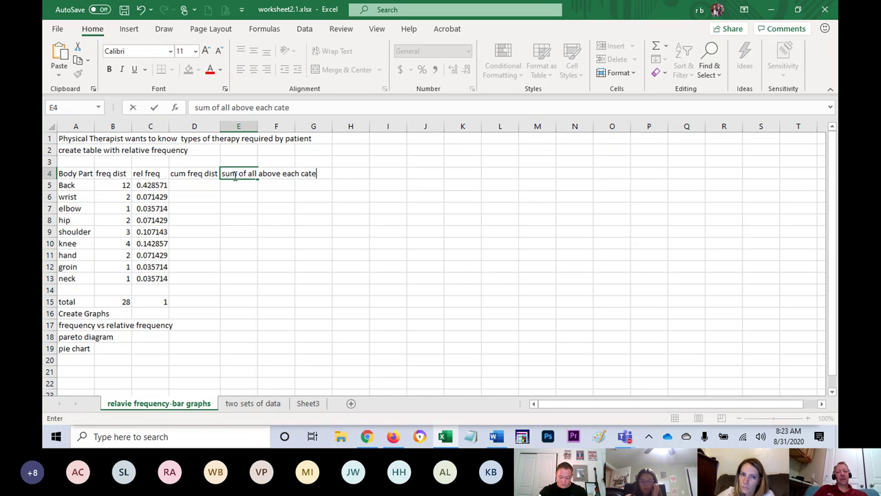
pyautogui.write('gory')
pyautogui.press('Return')
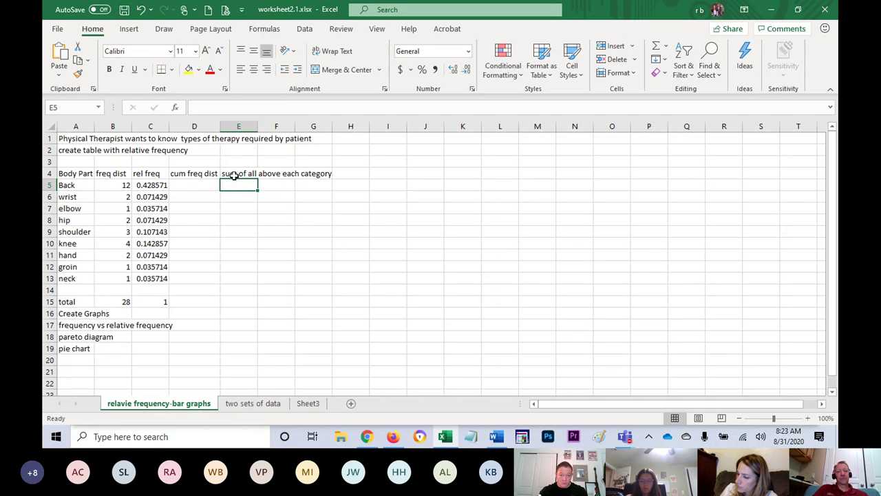
# Step: Start the cumulative frequency in D5 with the formula =B5 for the Back category
pyautogui.press('Left')
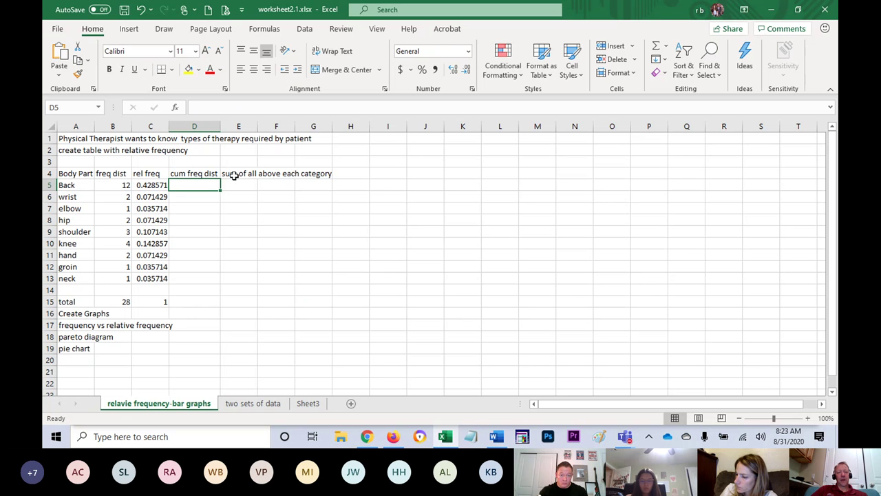
pyautogui.write('=')
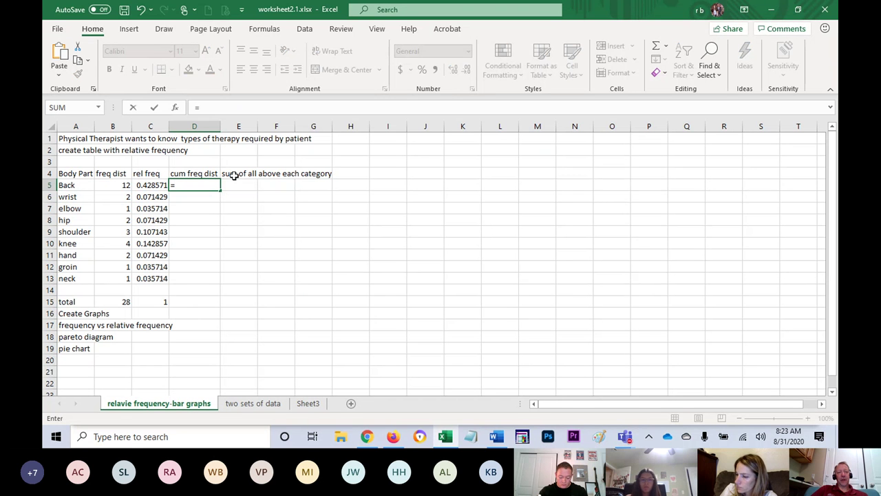
pyautogui.press('Left')
pyautogui.press('Left')
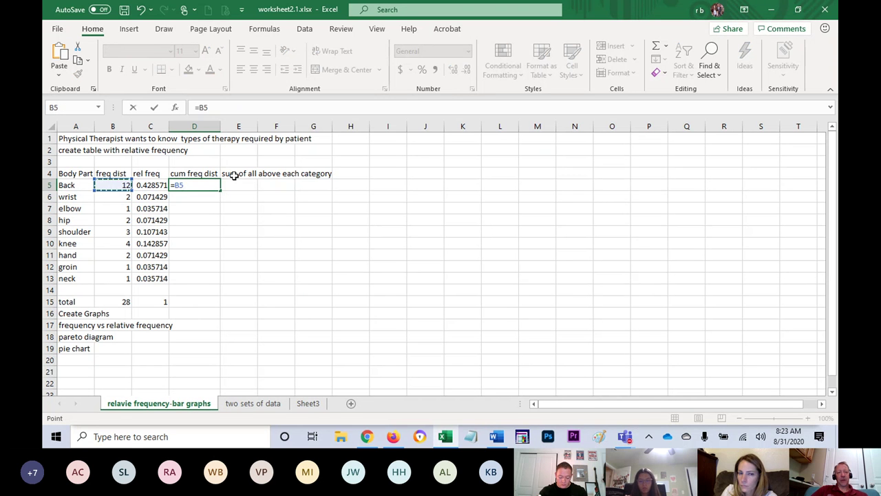
pyautogui.press('Return')
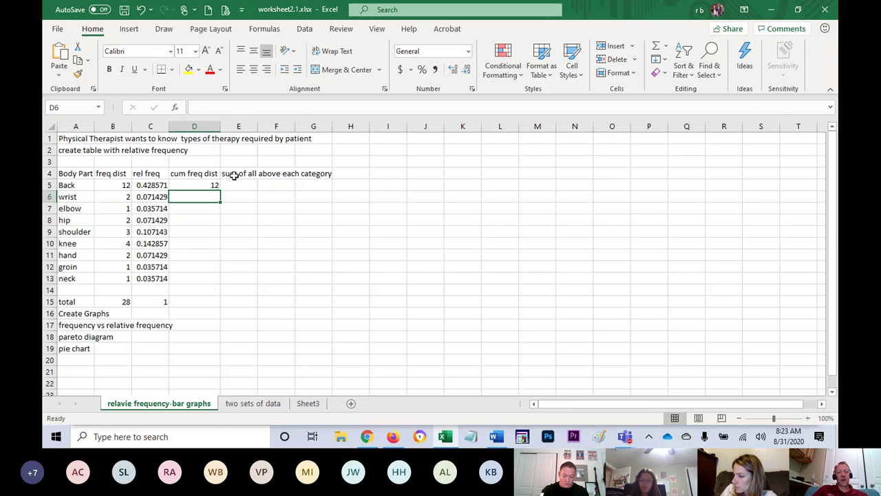
# Step: Enter the cumulative formula =B6+D5 in D6 for the wrist category
pyautogui.write('=')
pyautogui.press('Left')
pyautogui.press('Left')
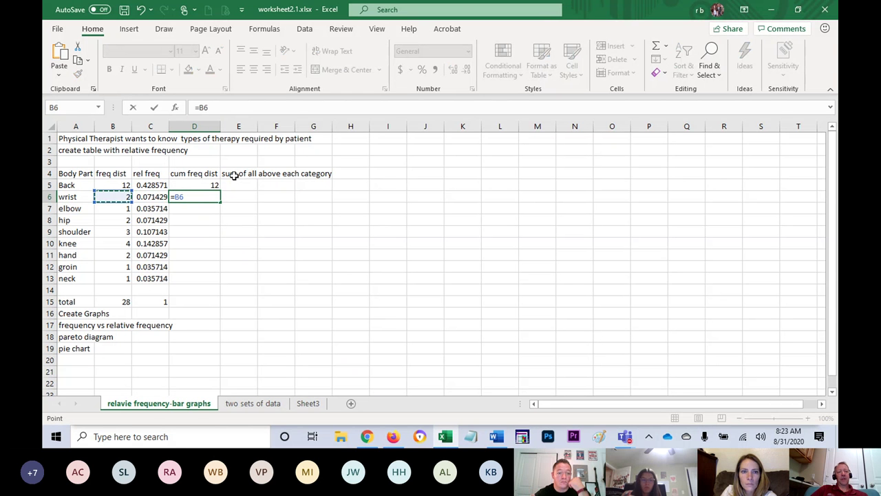
pyautogui.write('+')
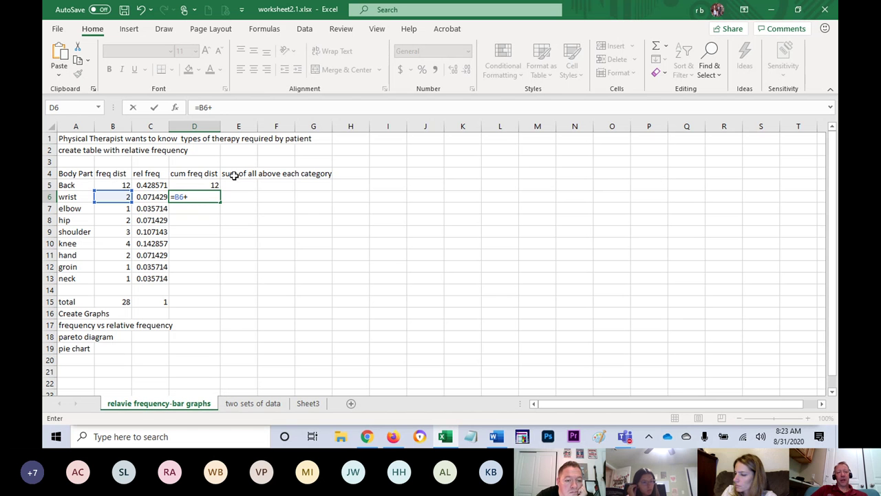
pyautogui.press('Up')
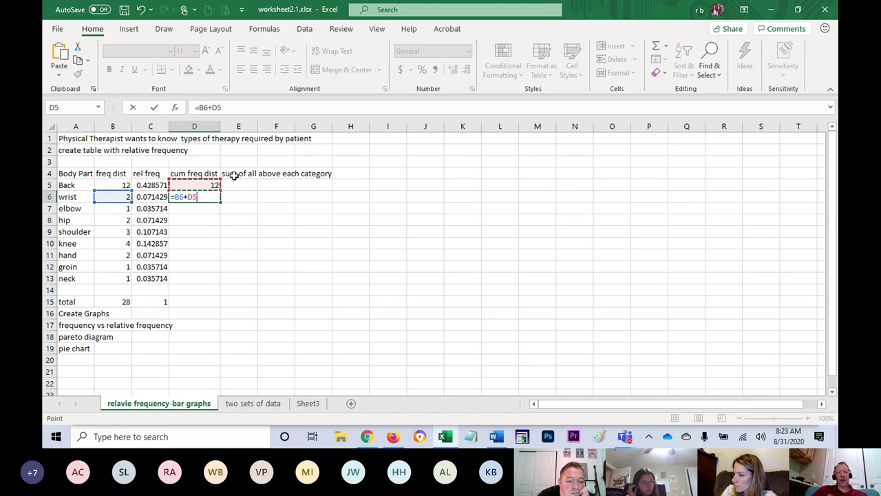
pyautogui.press('Return')
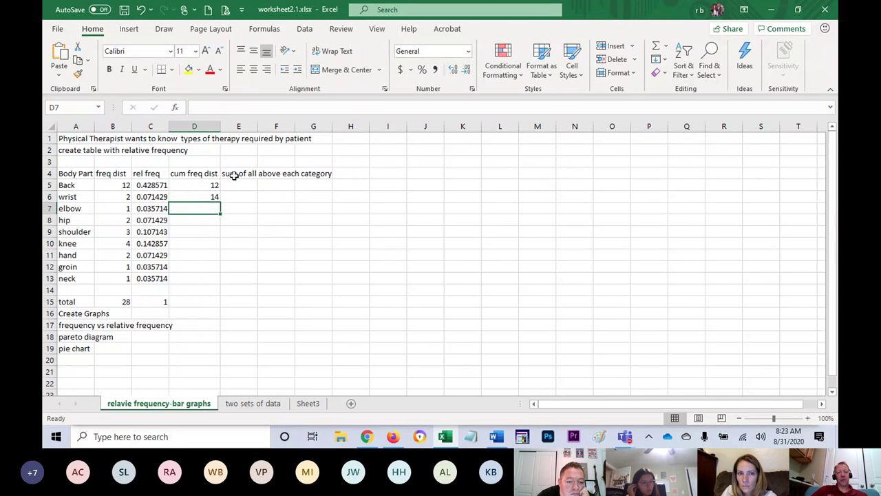
# Step: Fill the cumulative formula from D6 down to D13 and check the last value against the total in B15
pyautogui.click(213, 198)
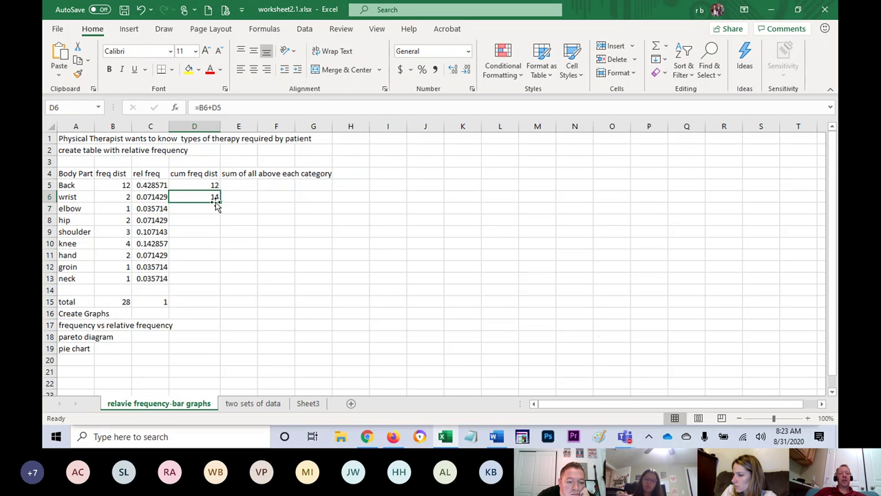
pyautogui.moveTo(219, 202); pyautogui.dragTo(220, 280)
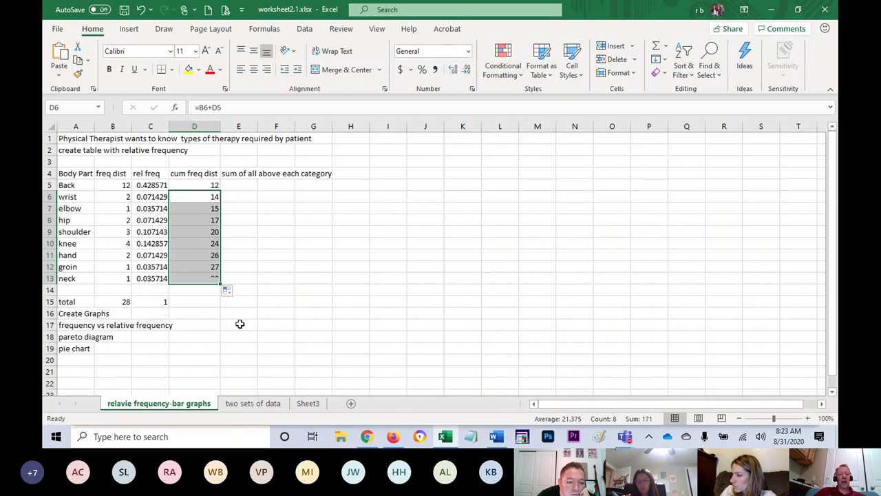
pyautogui.click(201, 277)
pyautogui.click(124, 300)
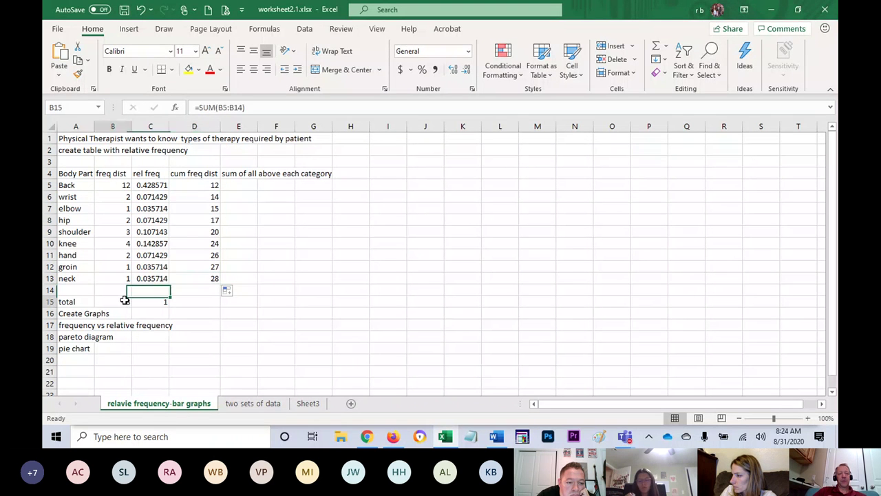
pyautogui.click(196, 278)
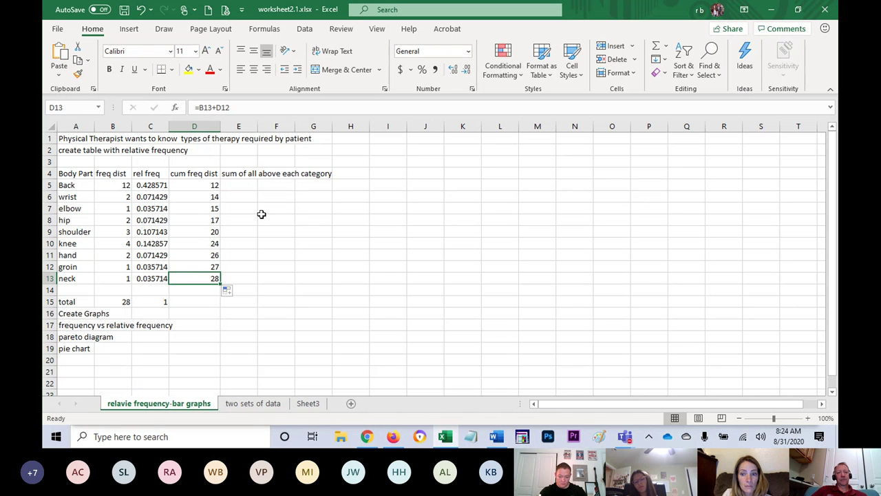
# Step: Replace the note in E4 with the column heading "rel cum dist"
pyautogui.click(234, 176)
pyautogui.write('re')
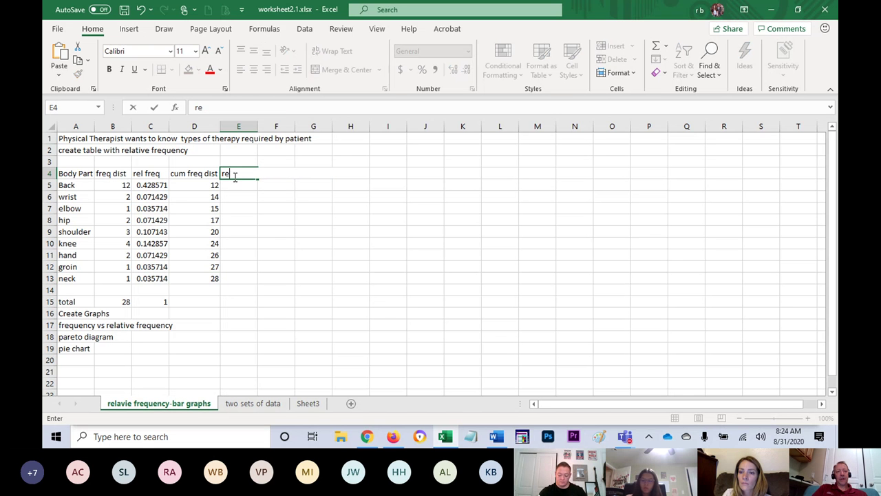
pyautogui.write('l cum')
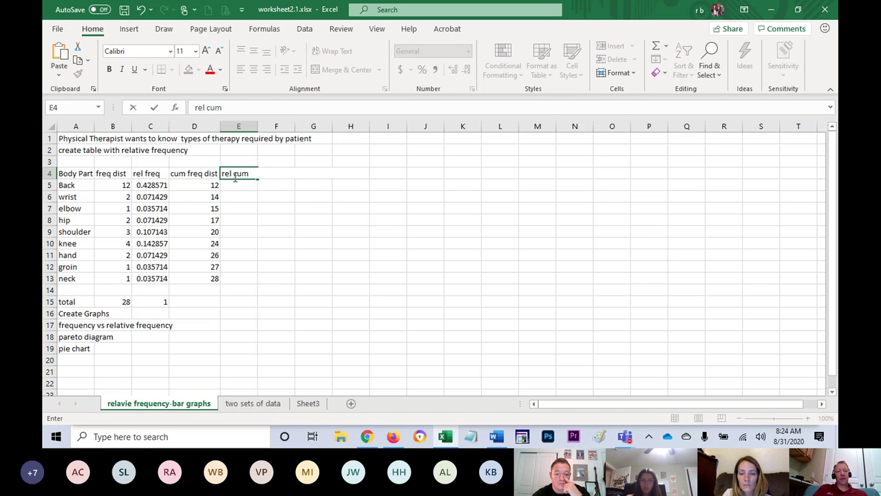
pyautogui.write(' dist')
pyautogui.press('Return')
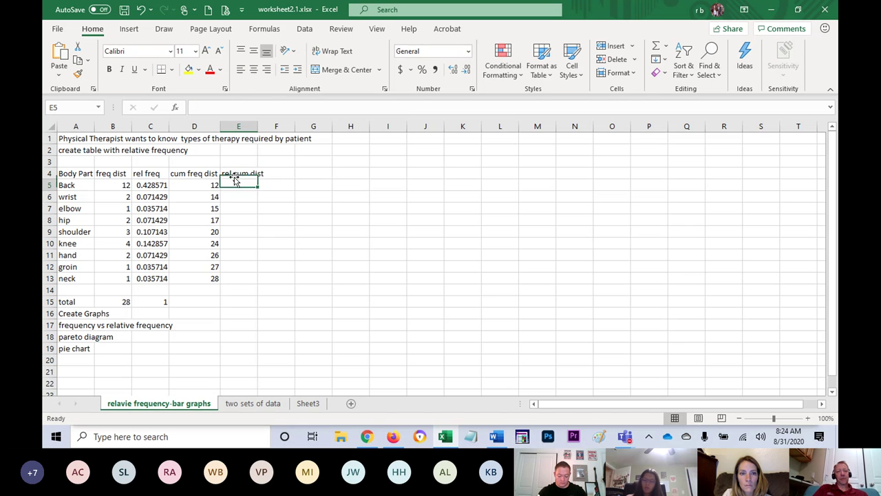
pyautogui.click(222, 171)
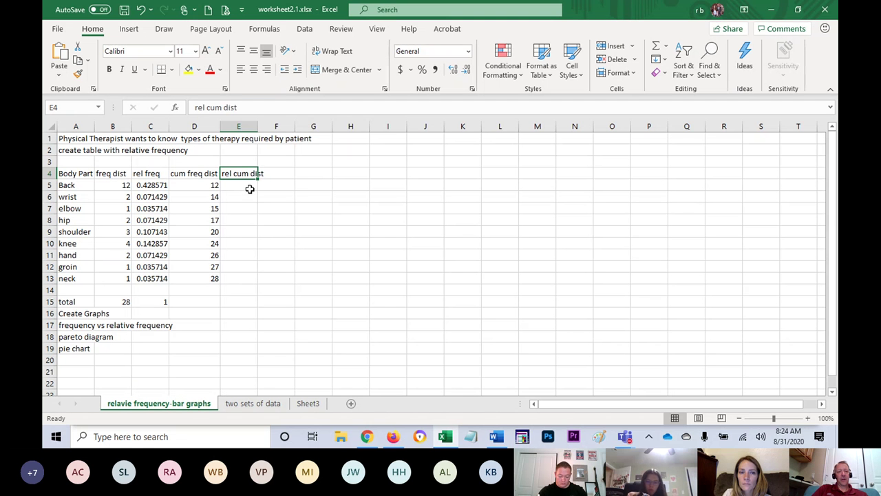
# Step: Start the relative cumulative distribution in E5 with the formula =C5 for the Back category
pyautogui.click(250, 190)
pyautogui.write('=')
pyautogui.click(206, 185)
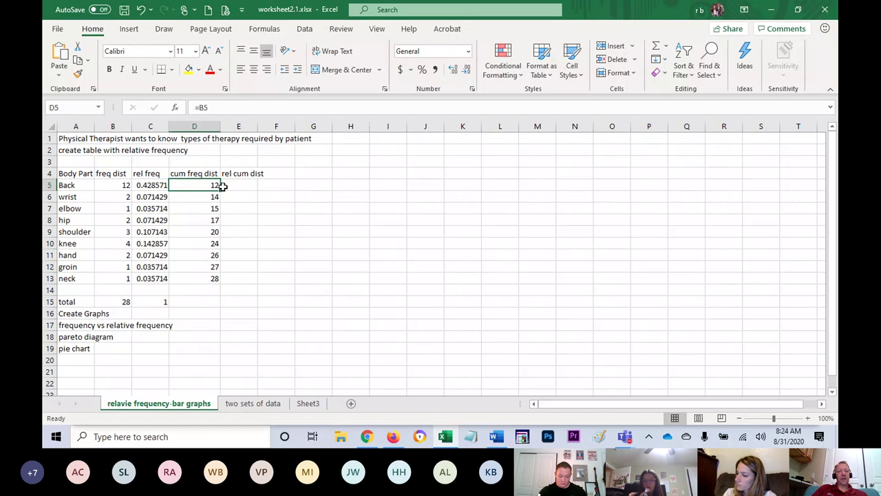
pyautogui.press('Escape')
pyautogui.write('=')
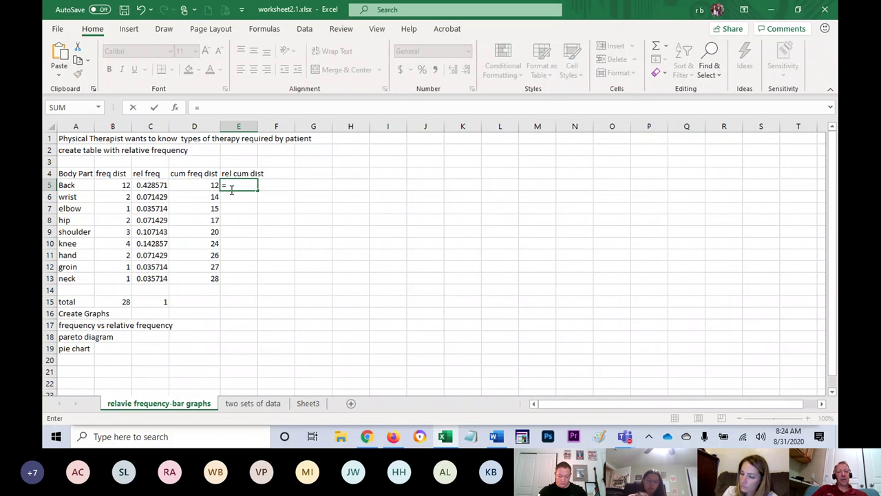
pyautogui.click(152, 186)
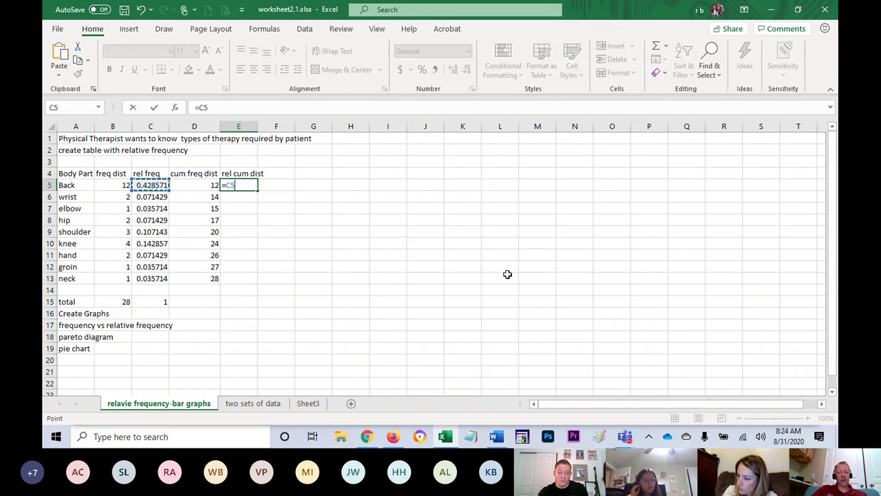
pyautogui.press('Return')
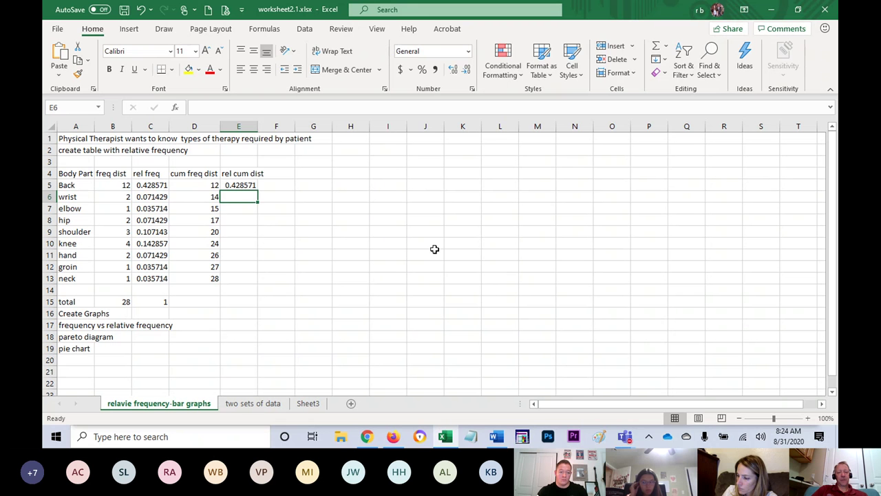
# Step: Enter the relative cumulative formula =C6+E5 in E6 for the wrist category and fill it down to E13
pyautogui.write('=')
pyautogui.press('Left')
pyautogui.press('Left')
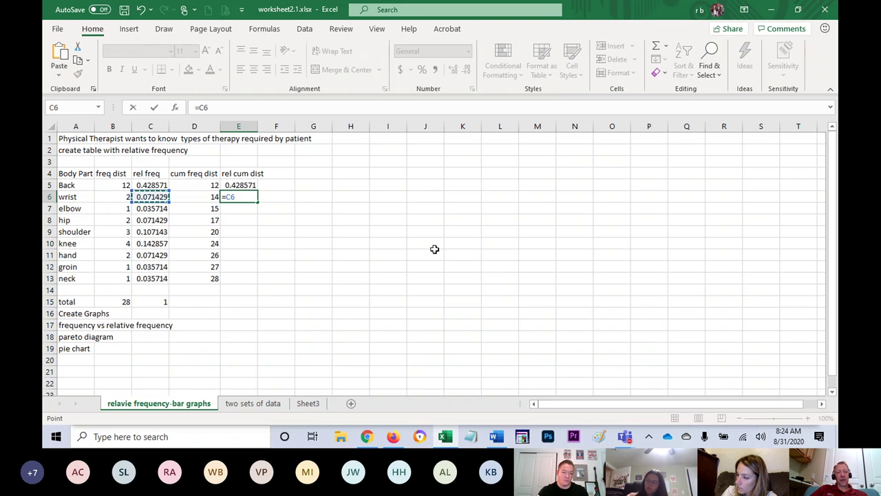
pyautogui.write('+')
pyautogui.press('Up')
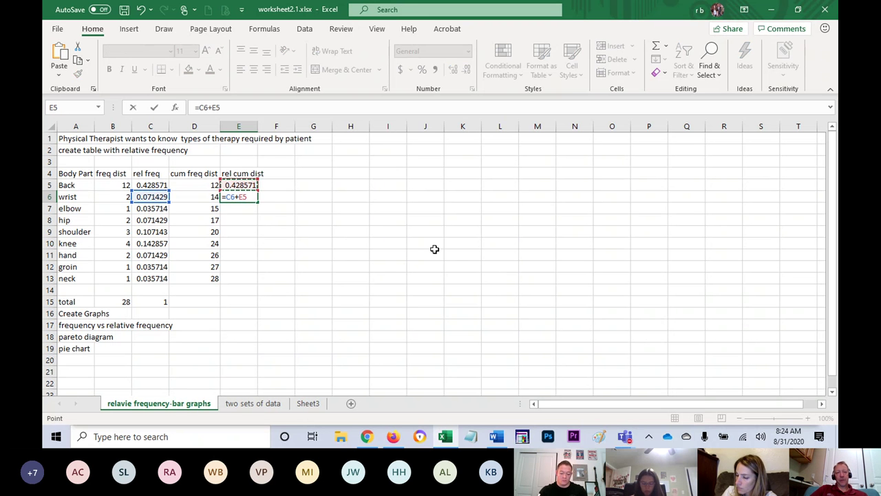
pyautogui.press('Return')
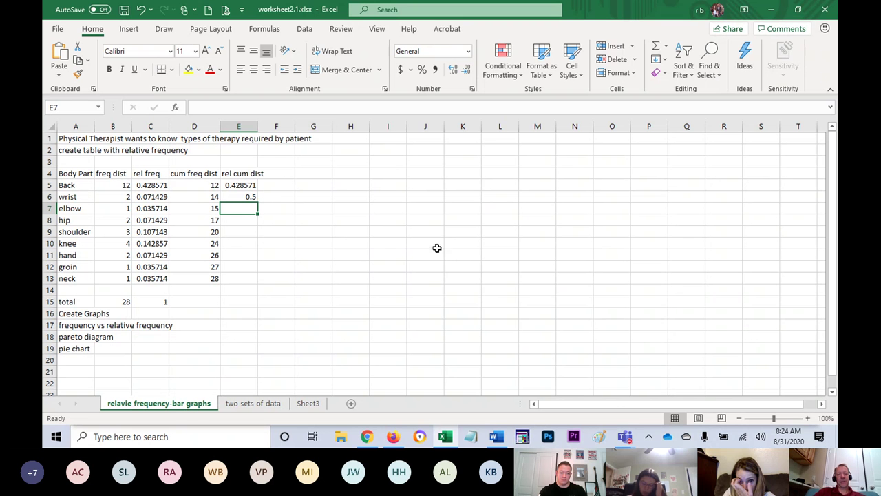
pyautogui.click(248, 197)
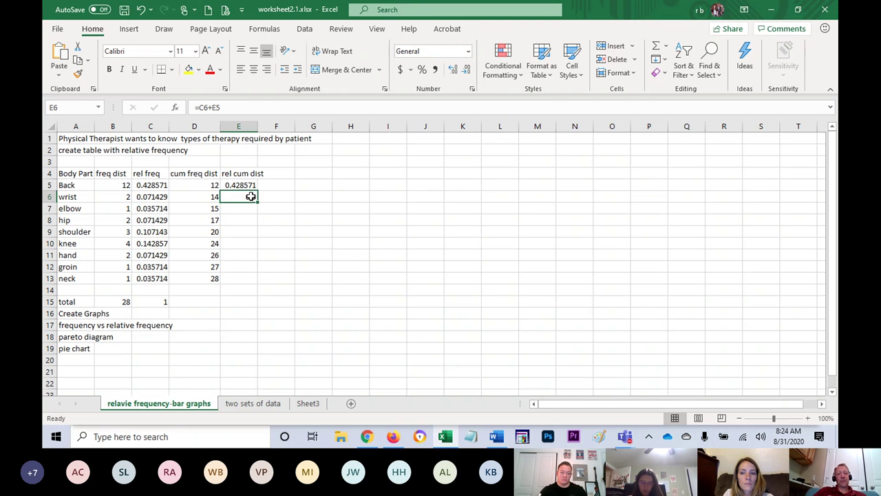
pyautogui.moveTo(258, 200); pyautogui.dragTo(253, 284)
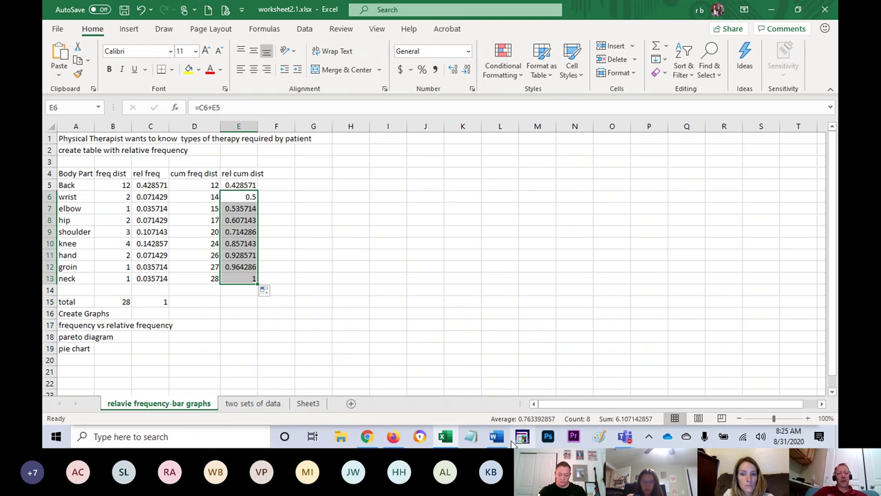
# Step: Review the four distribution columns in B4:E13, glance at the Teams meeting window, and check the pareto diagram task in A18
pyautogui.click(199, 225)
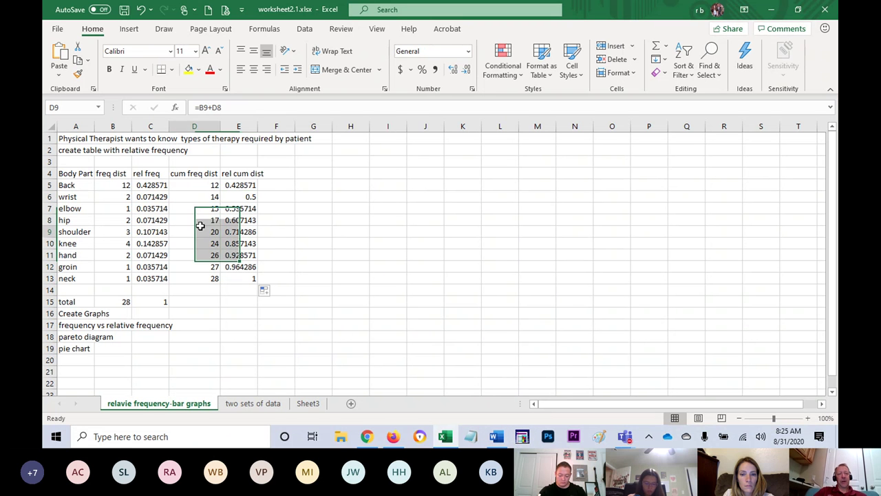
pyautogui.click(111, 174)
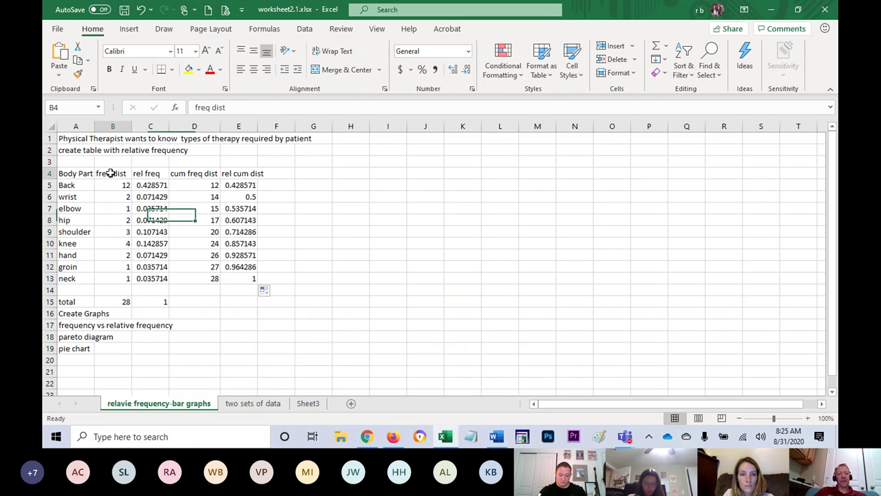
pyautogui.click(145, 173)
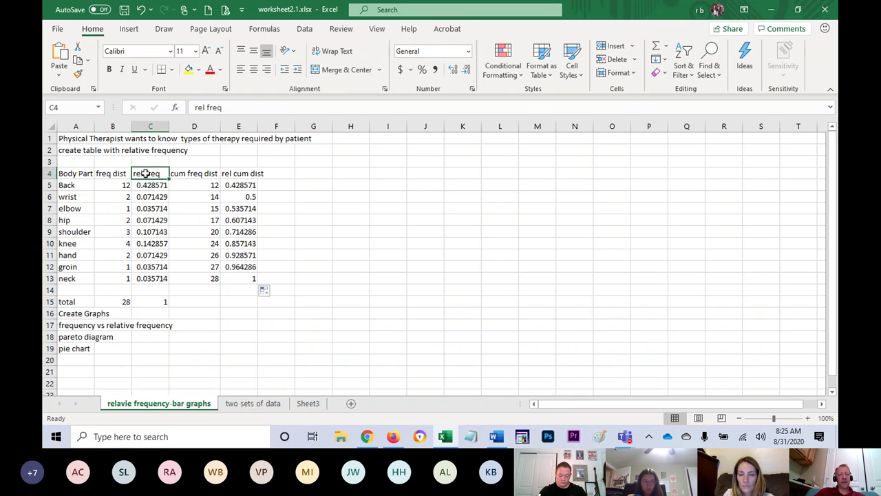
pyautogui.click(192, 173)
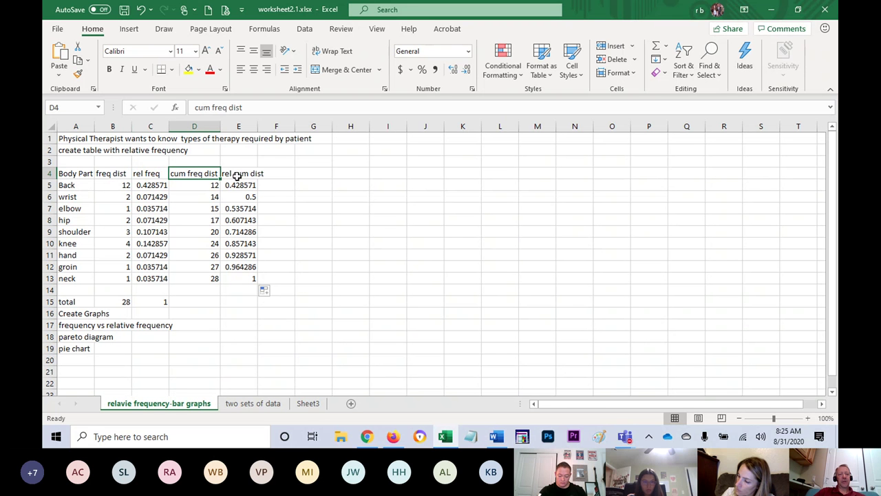
pyautogui.click(237, 175)
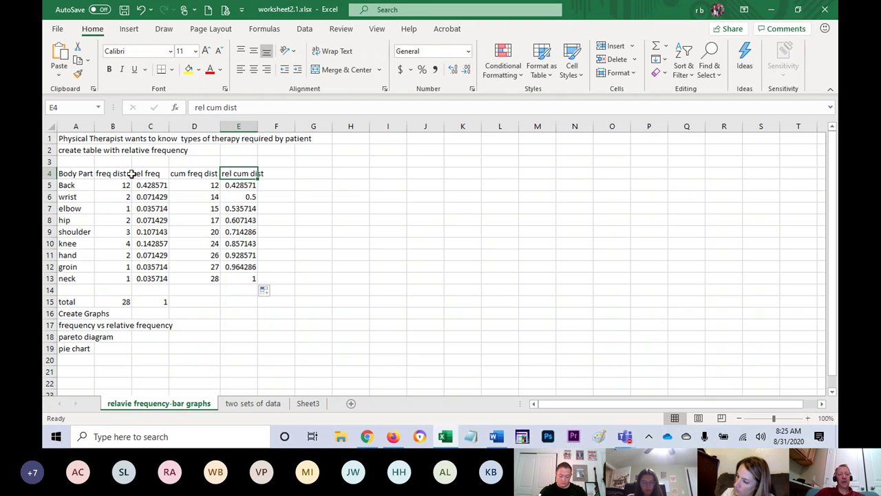
pyautogui.moveTo(132, 174); pyautogui.dragTo(240, 277)
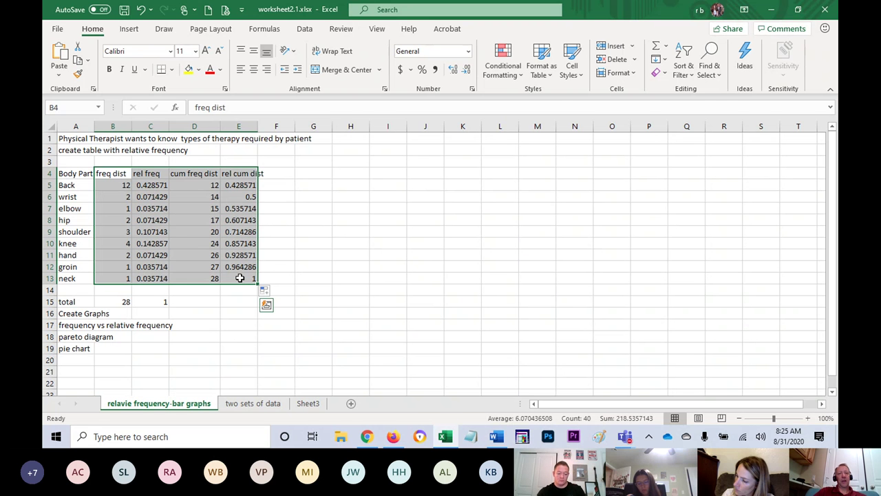
pyautogui.hotkey('alt', 'Tab')
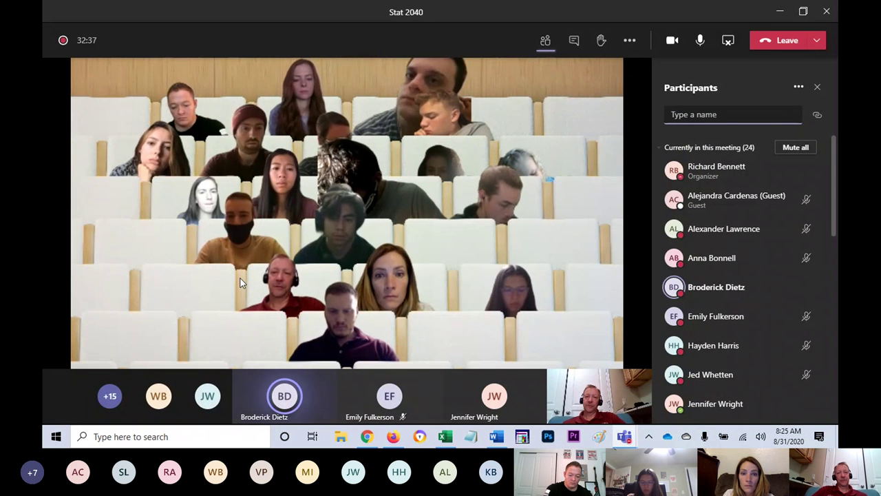
pyautogui.hotkey('alt', 'Tab')
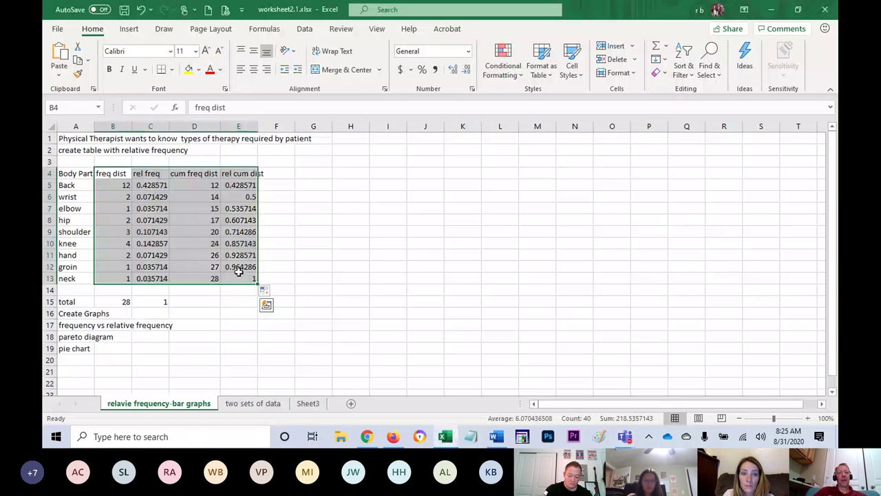
pyautogui.click(185, 222)
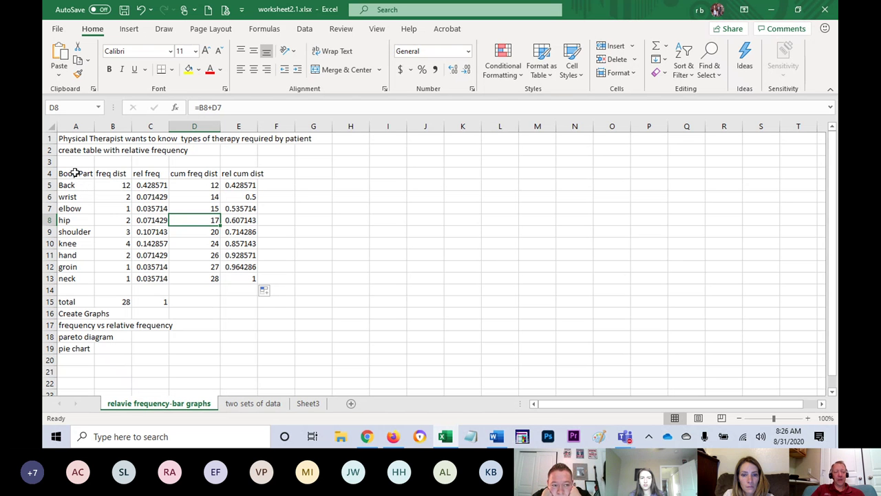
pyautogui.click(80, 333)
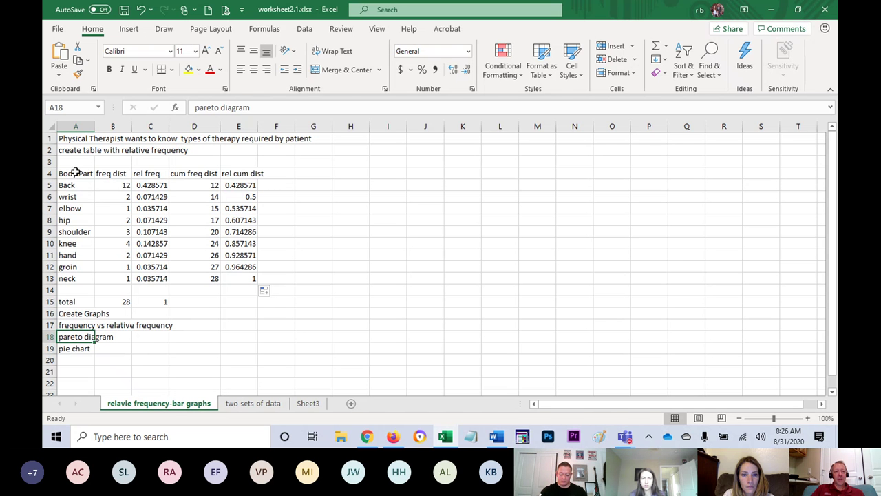
# Step: Insert a 2-D clustered column chart of the body parts and frequencies in A4:B13 and place it beside the table, around columns I to P
pyautogui.moveTo(75, 173); pyautogui.dragTo(118, 281)
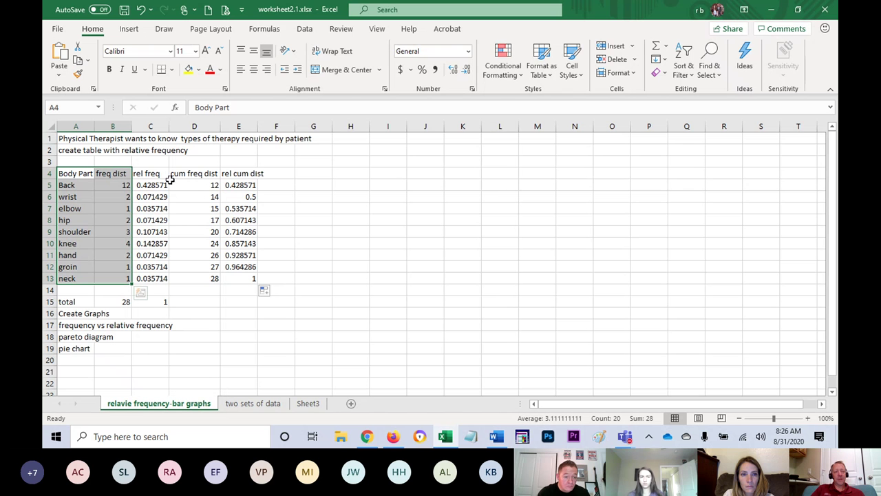
pyautogui.click(129, 29)
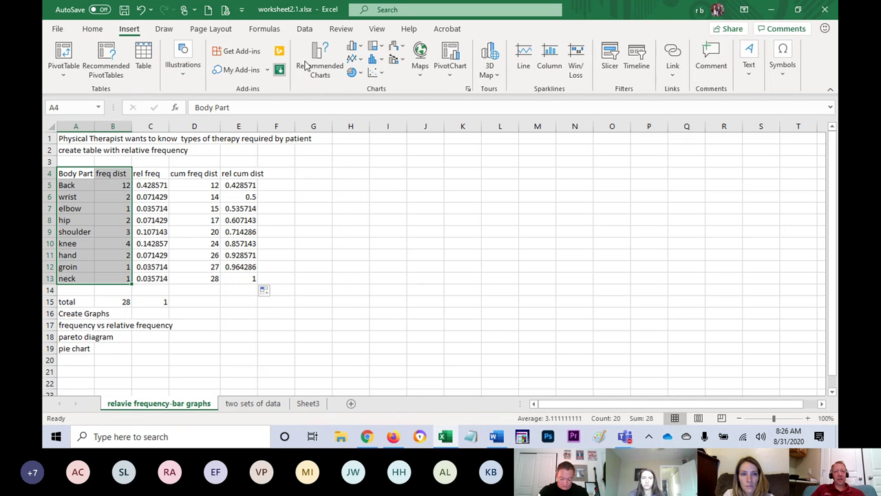
pyautogui.click(361, 51)
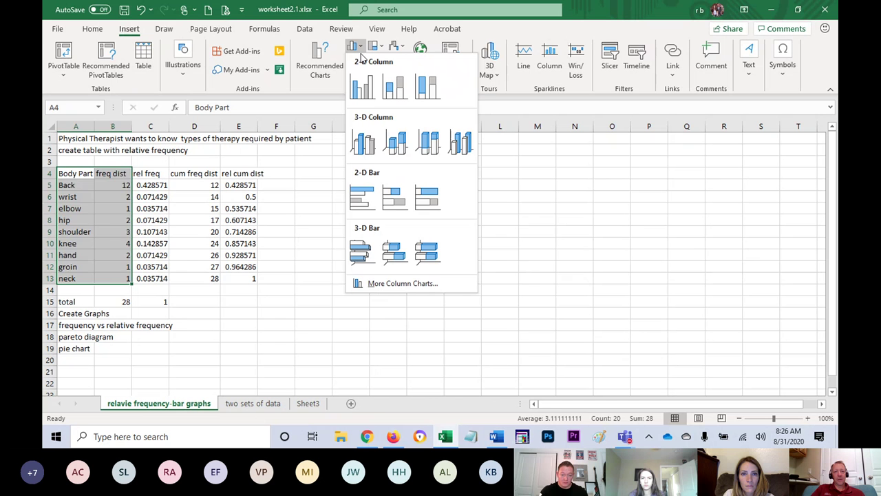
pyautogui.click(363, 87)
pyautogui.moveTo(385, 191); pyautogui.dragTo(490, 152)
pyautogui.moveTo(613, 154); pyautogui.dragTo(621, 190)
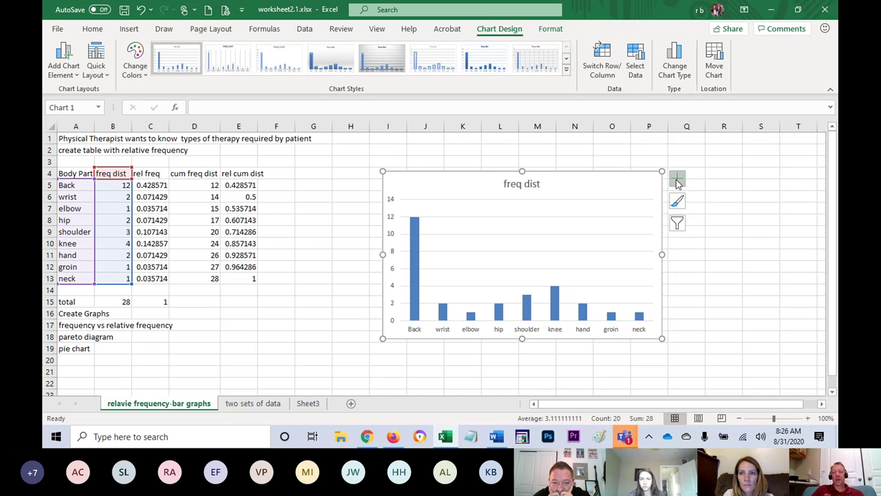
# Step: Add axis titles to the frequency chart and set the horizontal axis title to "Body Part injured"
pyautogui.click(677, 180)
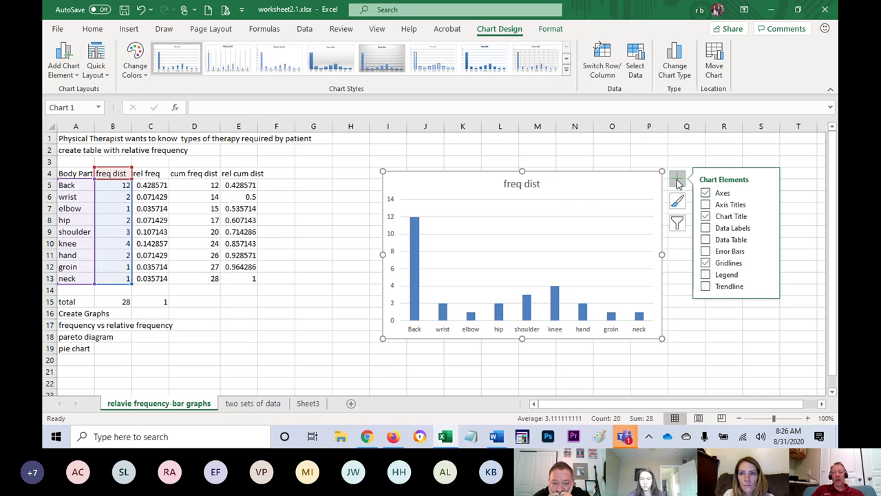
pyautogui.click(706, 204)
pyautogui.click(536, 325)
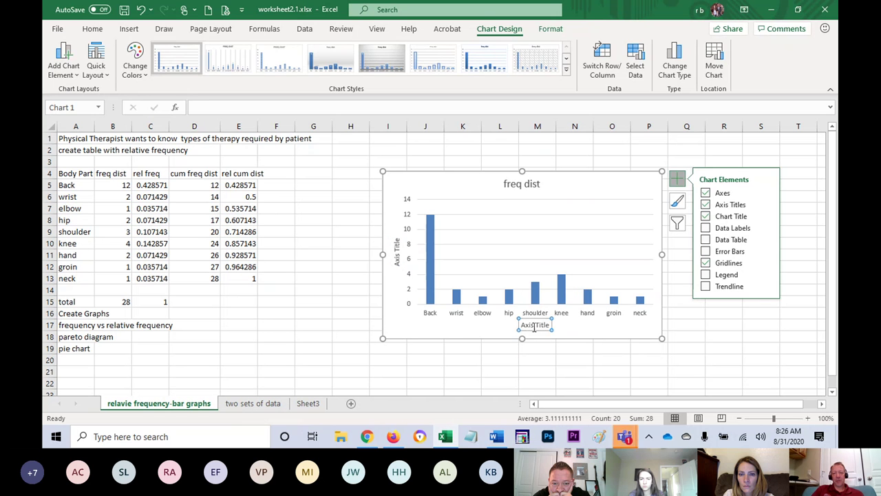
pyautogui.click(534, 327)
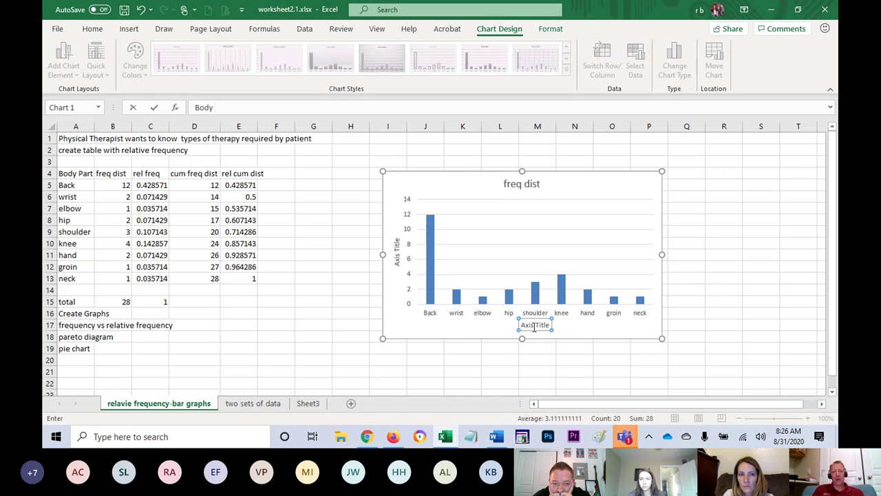
pyautogui.write('Body Part injure')
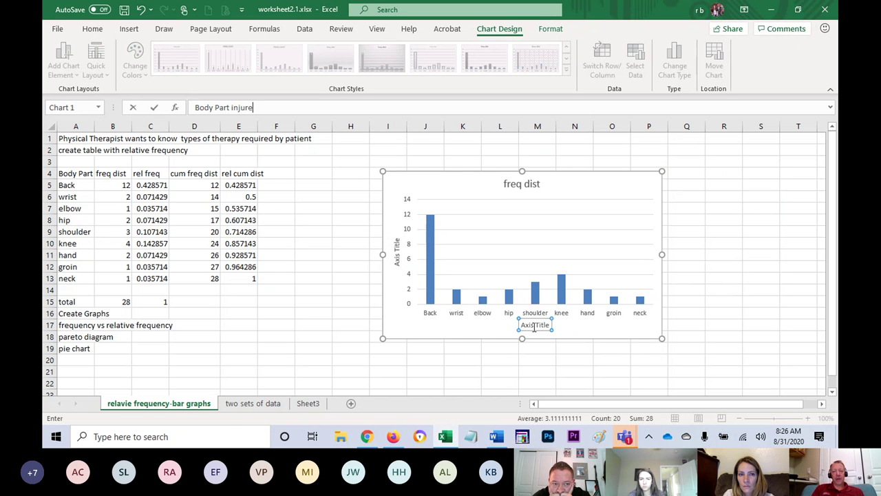
pyautogui.write('d')
pyautogui.press('Return')
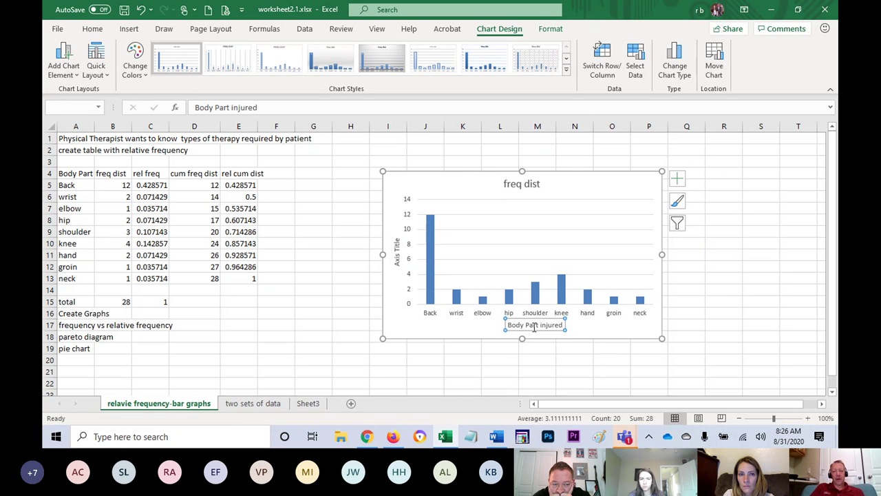
# Step: Set the frequency chart's vertical axis title to "# of patients"
pyautogui.click(398, 260)
pyautogui.write('# of patients')
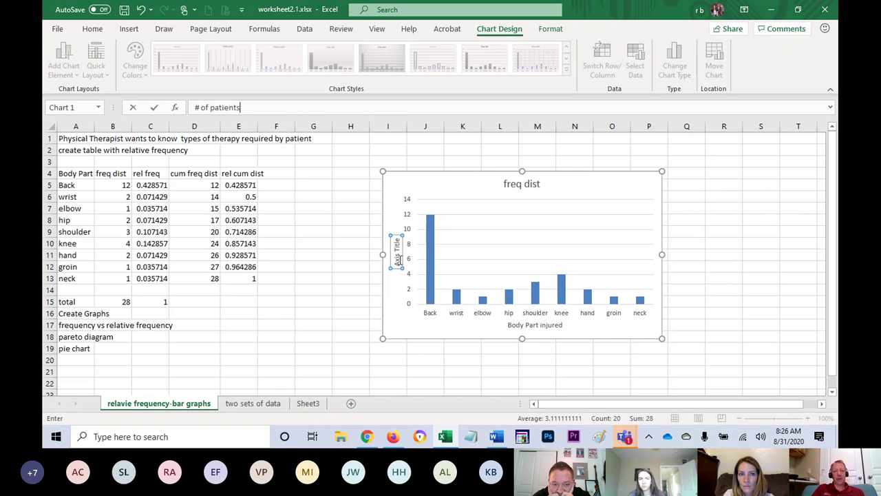
pyautogui.press('Return')
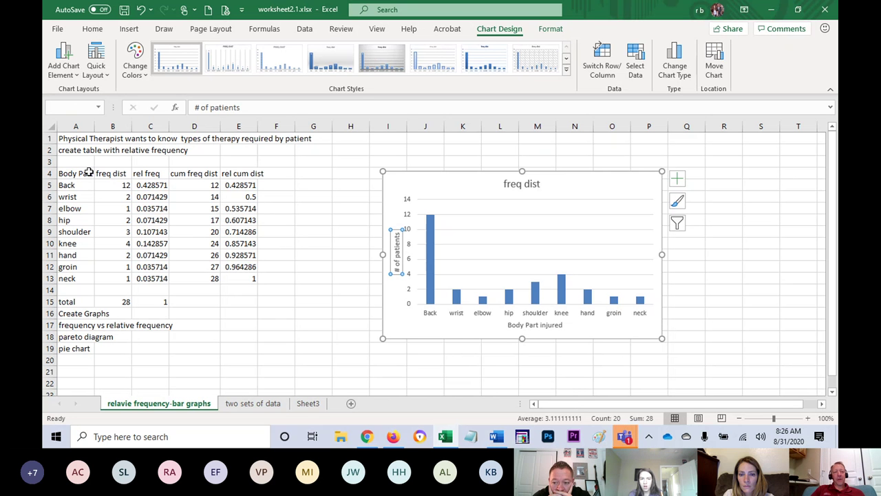
# Step: Enter the note "bar chart in descending order" in C18 beside the pareto diagram task
pyautogui.moveTo(89, 172); pyautogui.dragTo(108, 277)
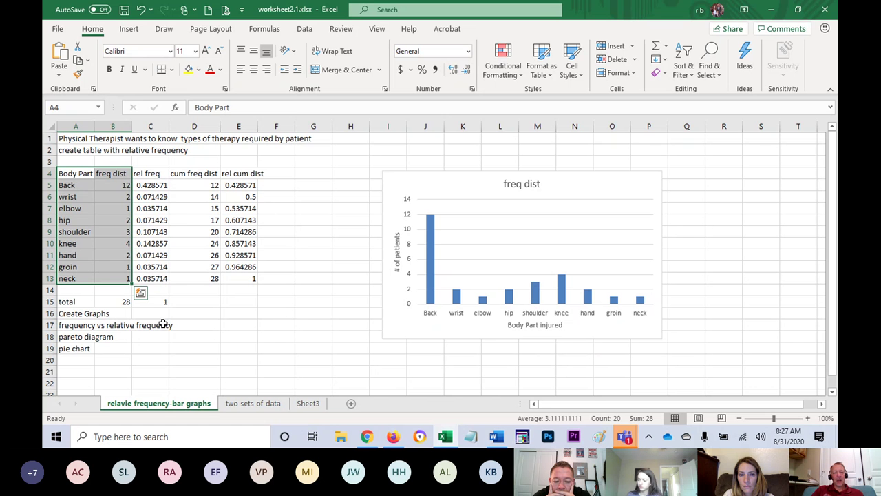
pyautogui.click(77, 335)
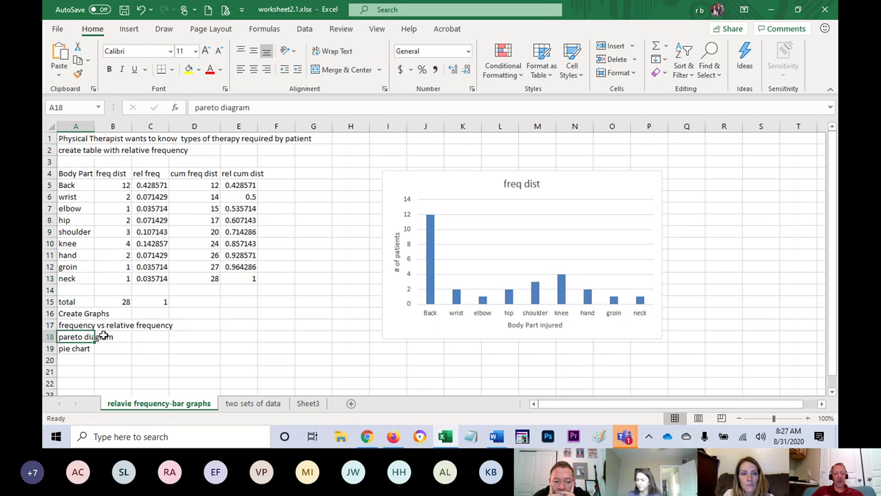
pyautogui.click(142, 338)
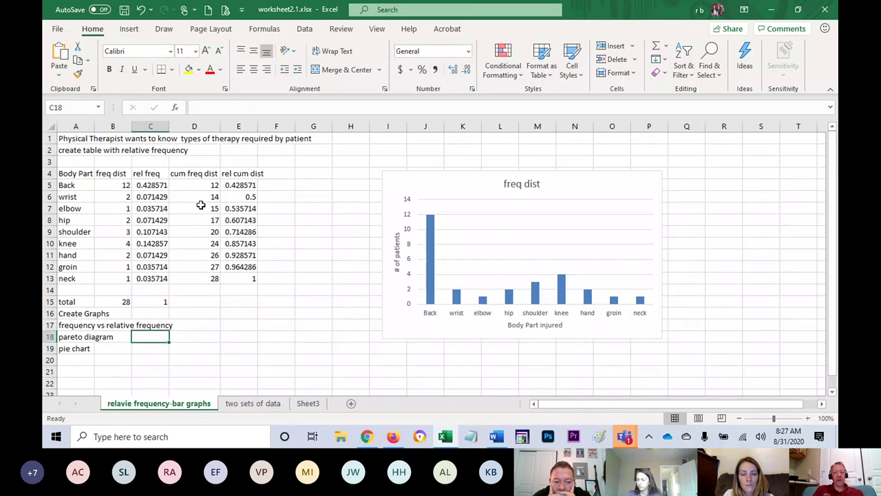
pyautogui.write('bar chart')
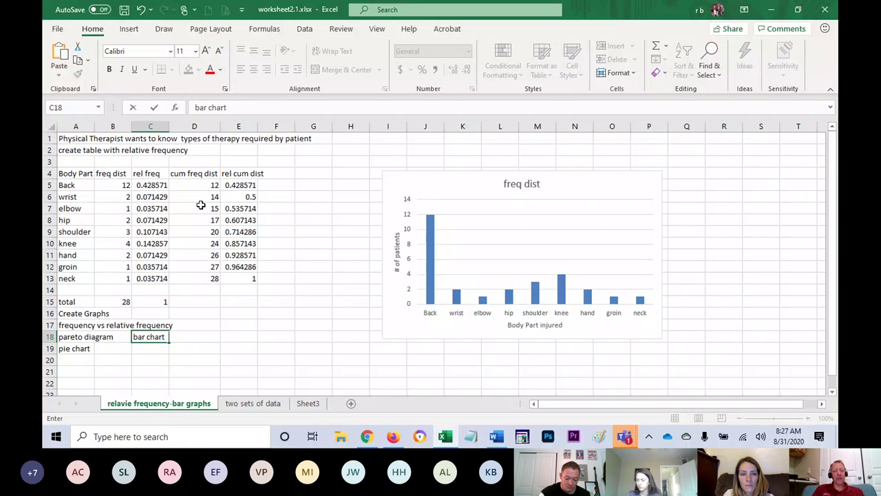
pyautogui.write(' in descend')
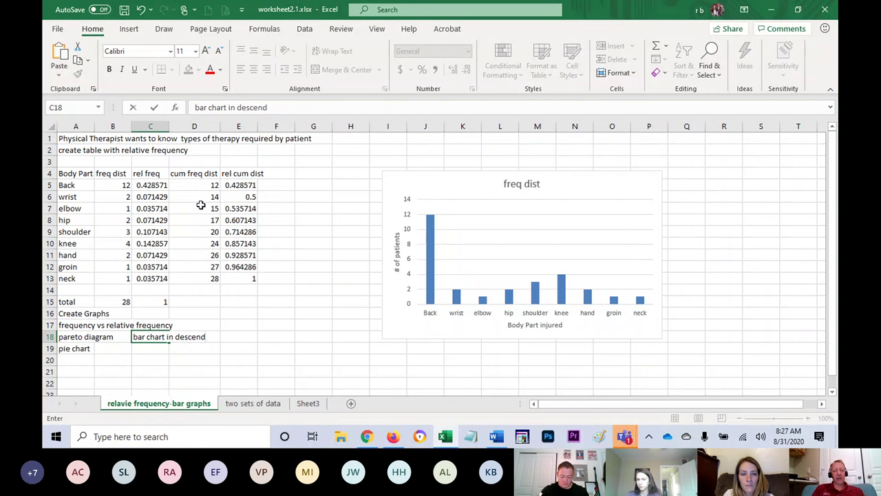
pyautogui.write('ing order')
pyautogui.press('Return')
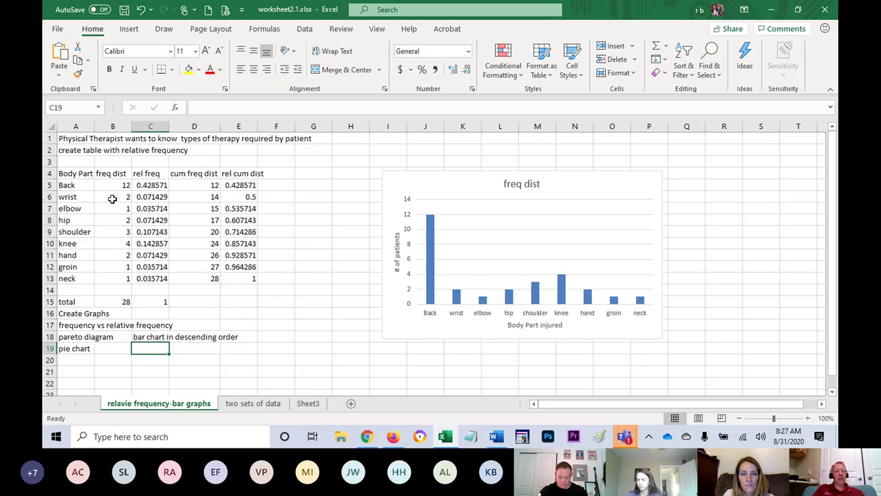
# Step: Sort the body-part rows A5:E13 by freq dist cell values from largest to smallest
pyautogui.moveTo(69, 184); pyautogui.dragTo(244, 279)
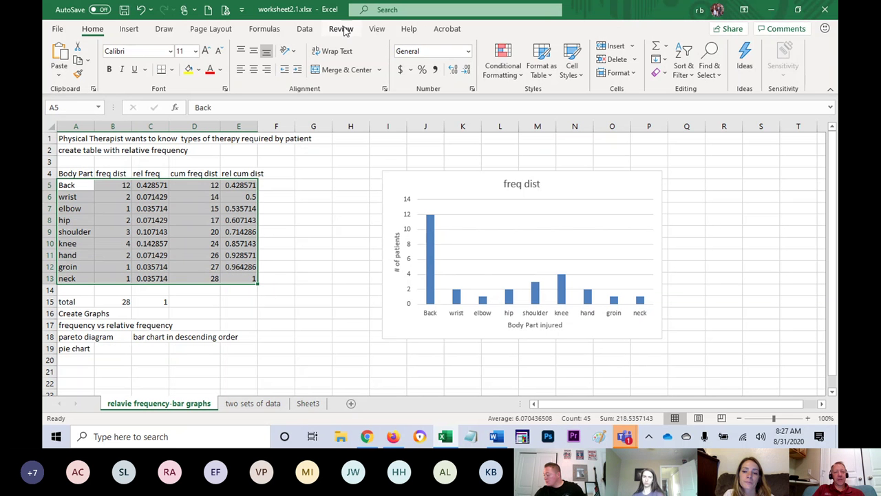
pyautogui.click(307, 30)
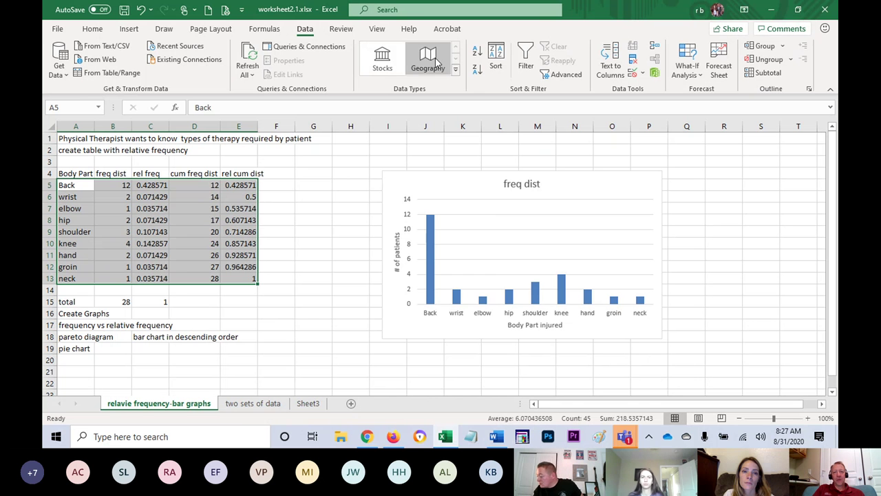
pyautogui.click(495, 58)
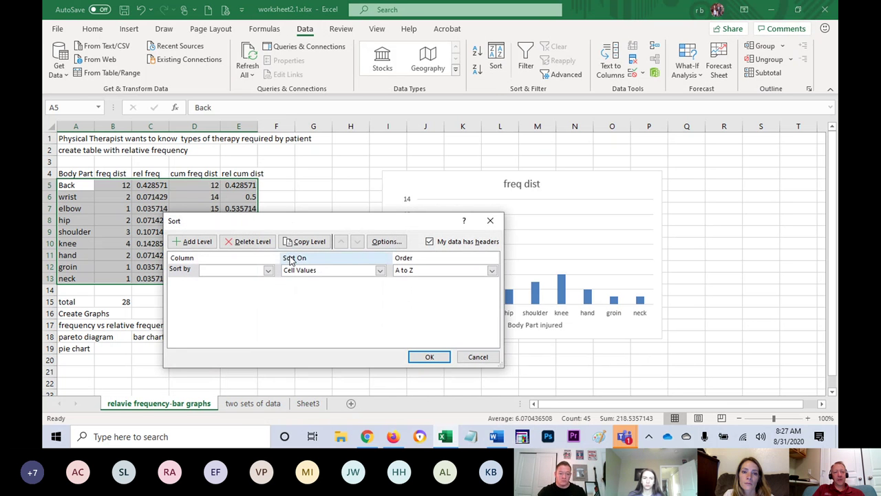
pyautogui.moveTo(345, 222); pyautogui.dragTo(499, 160)
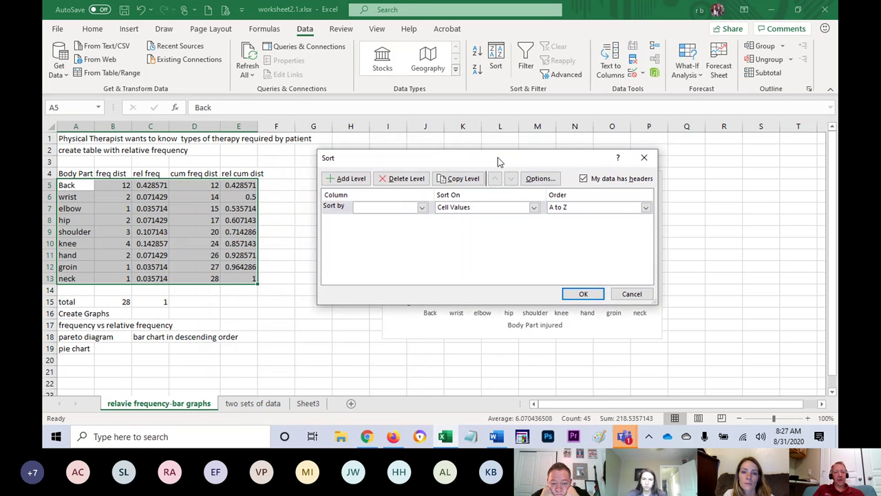
pyautogui.click(422, 207)
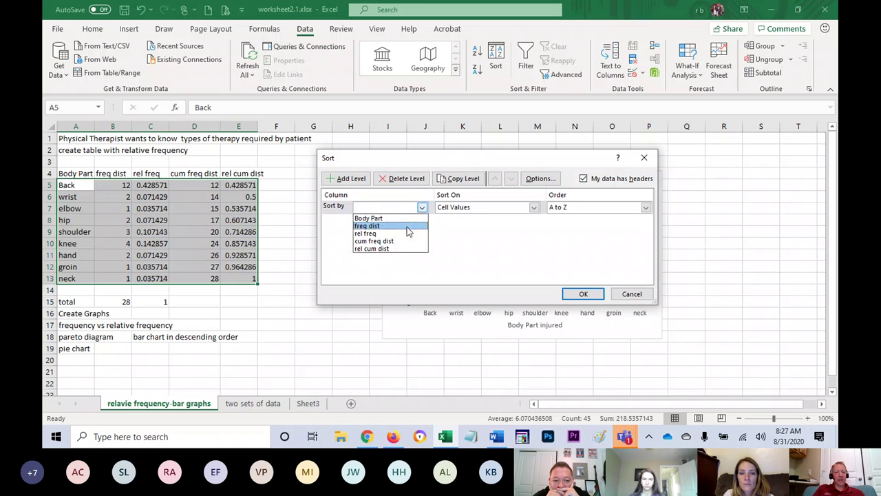
pyautogui.click(407, 232)
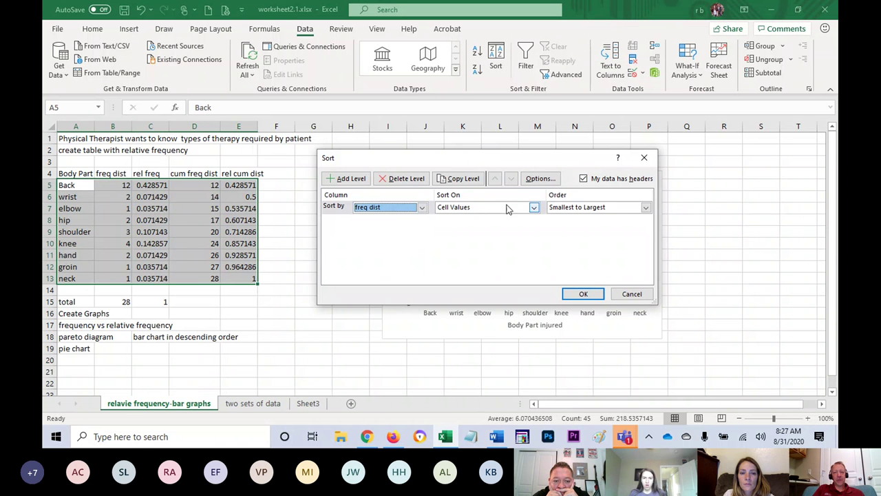
pyautogui.click(583, 208)
pyautogui.click(578, 226)
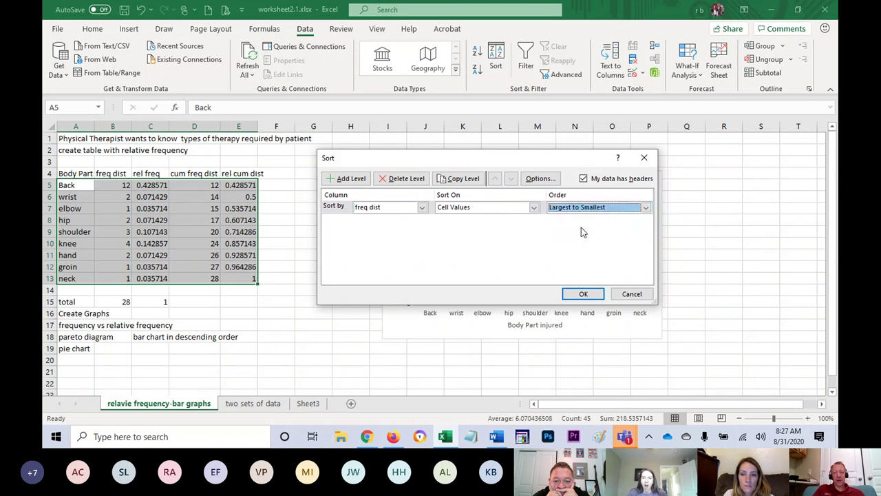
pyautogui.click(583, 294)
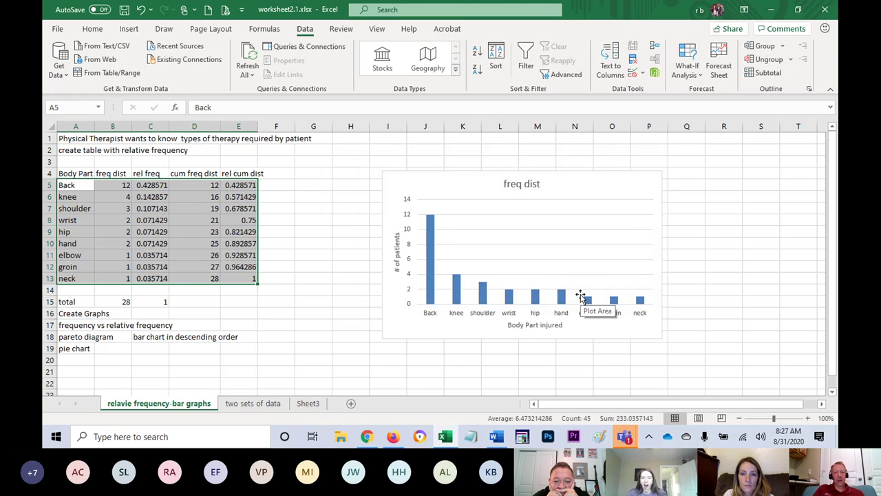
# Step: Compare the sorted frequency table and its column chart with the pareto diagram note in row 18
pyautogui.click(103, 193)
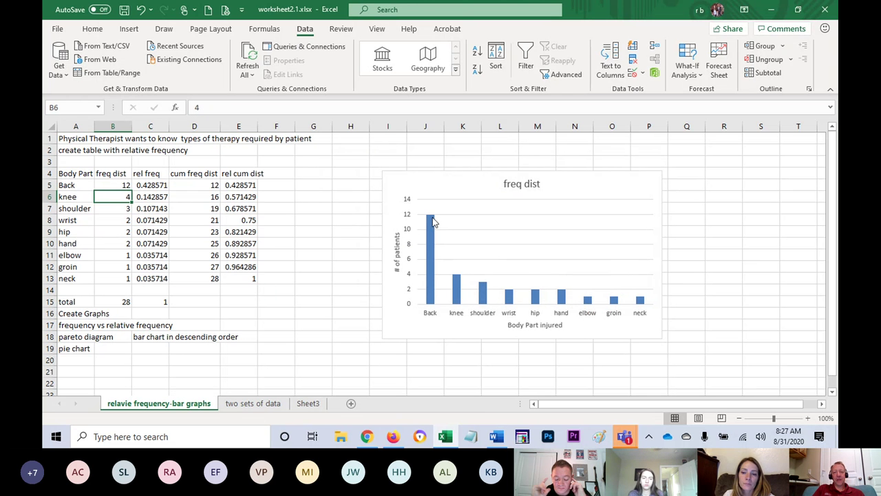
pyautogui.moveTo(76, 335); pyautogui.dragTo(242, 337)
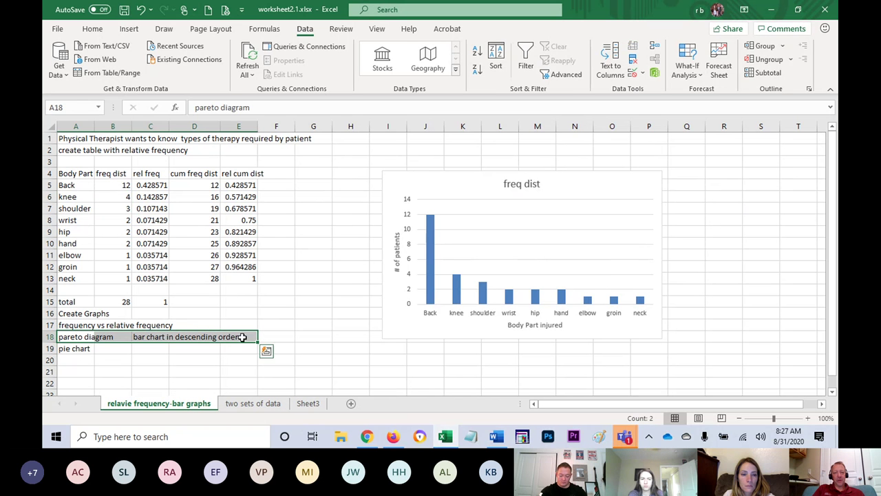
pyautogui.moveTo(454, 290)
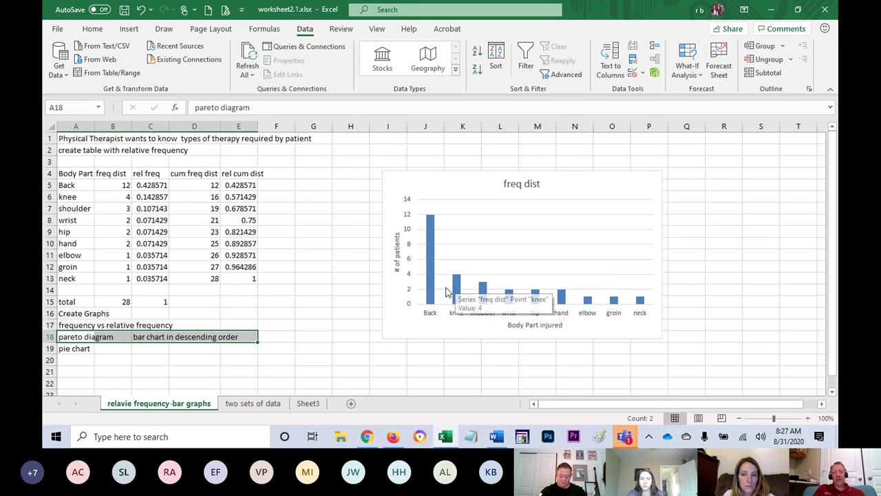
pyautogui.moveTo(430, 219)
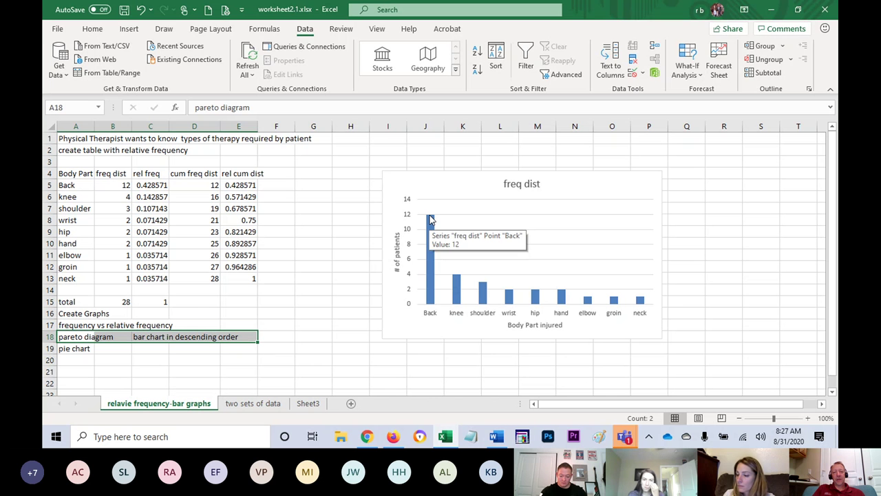
pyautogui.click(725, 160)
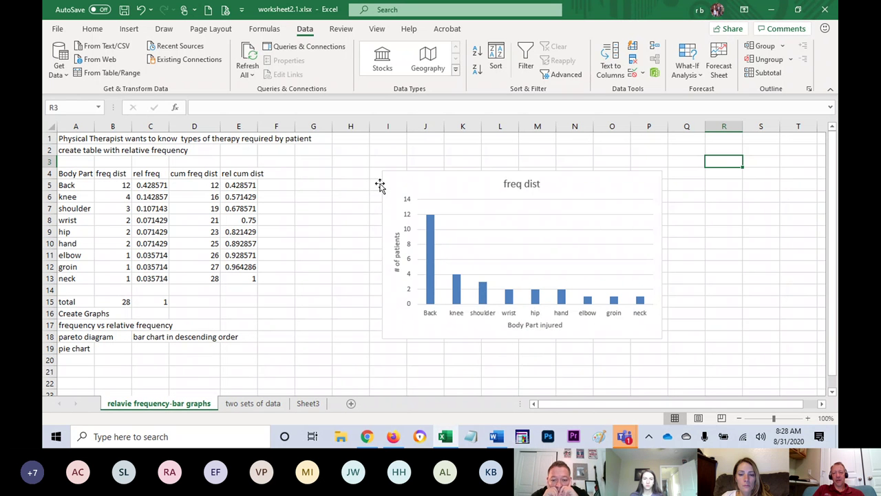
pyautogui.click(315, 233)
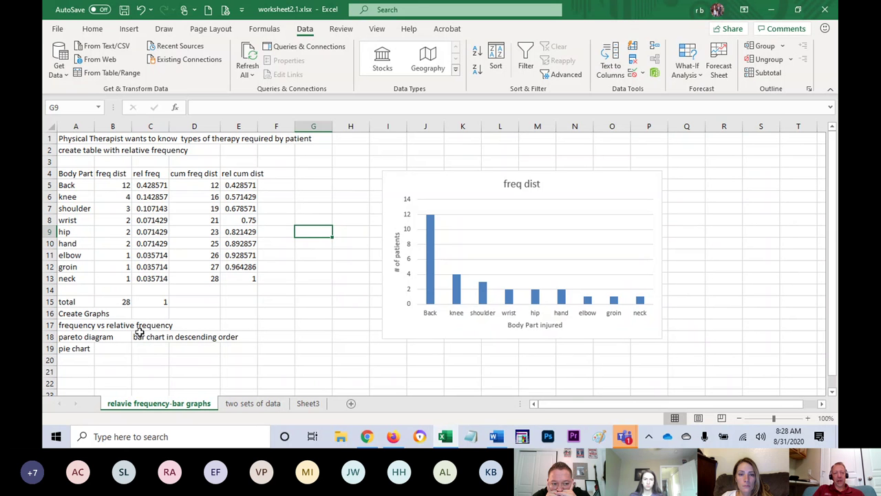
pyautogui.moveTo(73, 339); pyautogui.dragTo(167, 336)
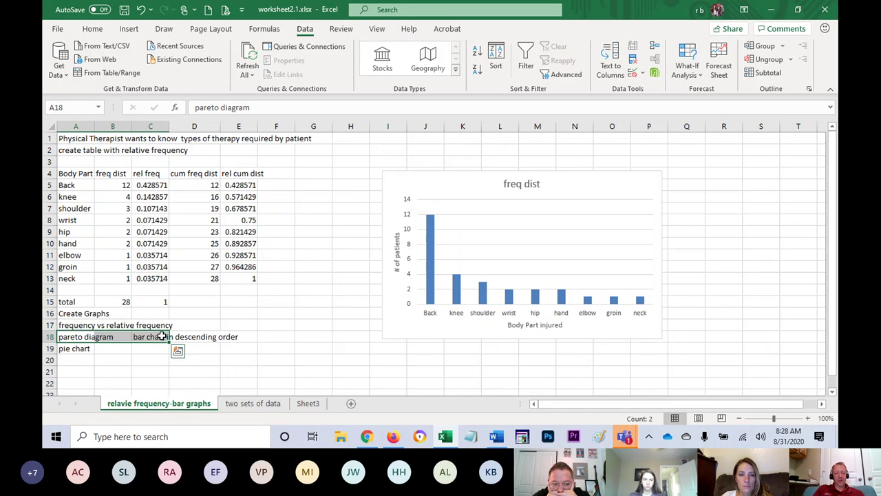
pyautogui.click(85, 187)
pyautogui.moveTo(76, 173); pyautogui.dragTo(126, 278)
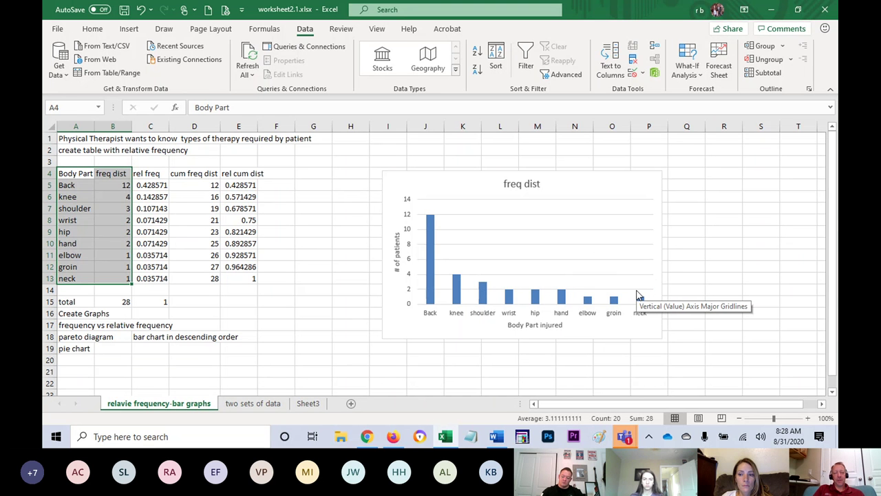
# Step: Switch to the Stat 2040 meeting window in Teams and read the meeting chat
pyautogui.click(622, 439)
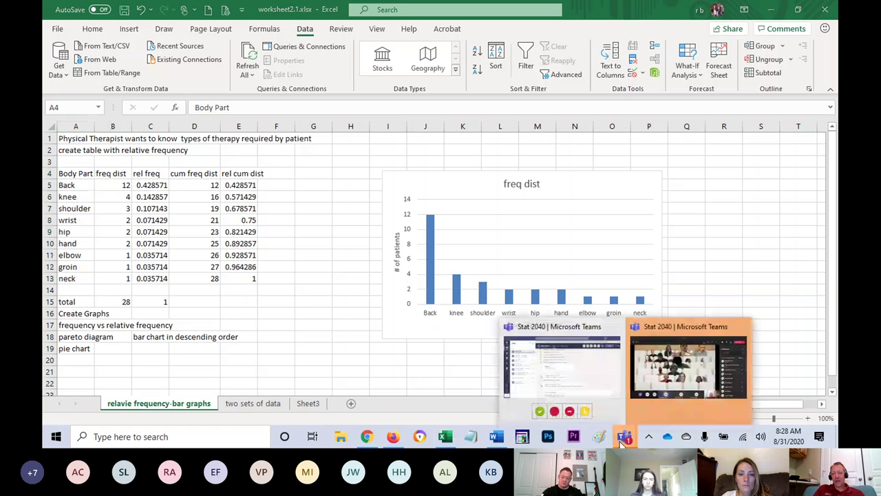
pyautogui.click(688, 369)
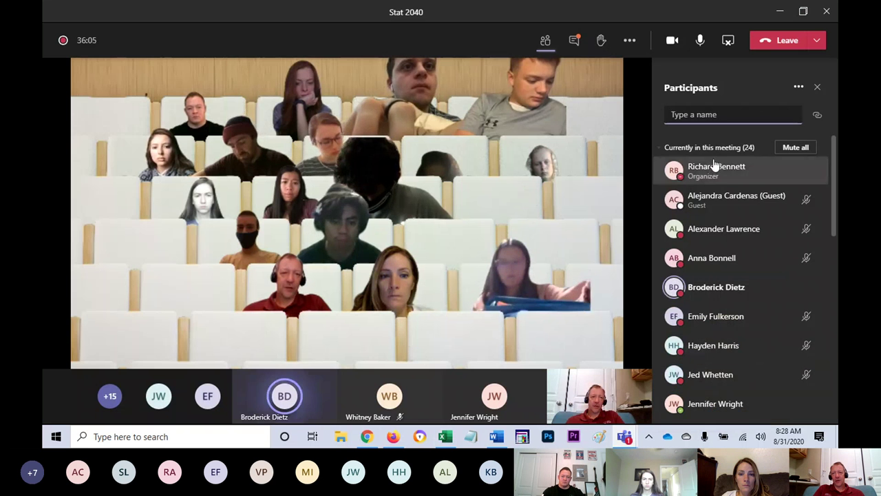
pyautogui.click(580, 43)
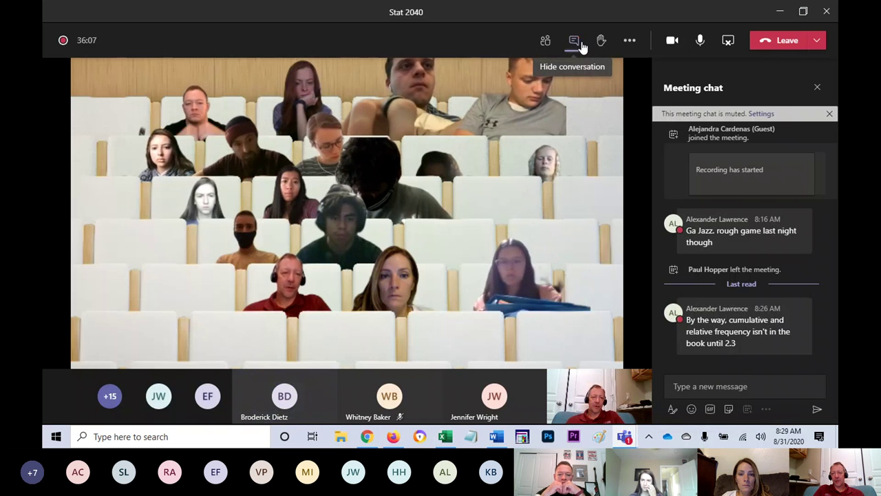
pyautogui.click(758, 374)
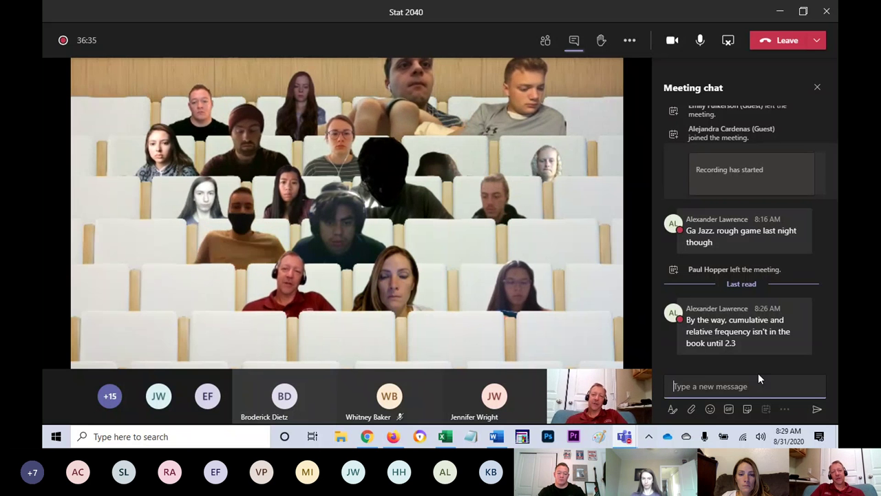
# Step: Switch back to Excel and move the frequency column chart to around columns M to T, starting near row 2
pyautogui.hotkey('alt', 'Tab')
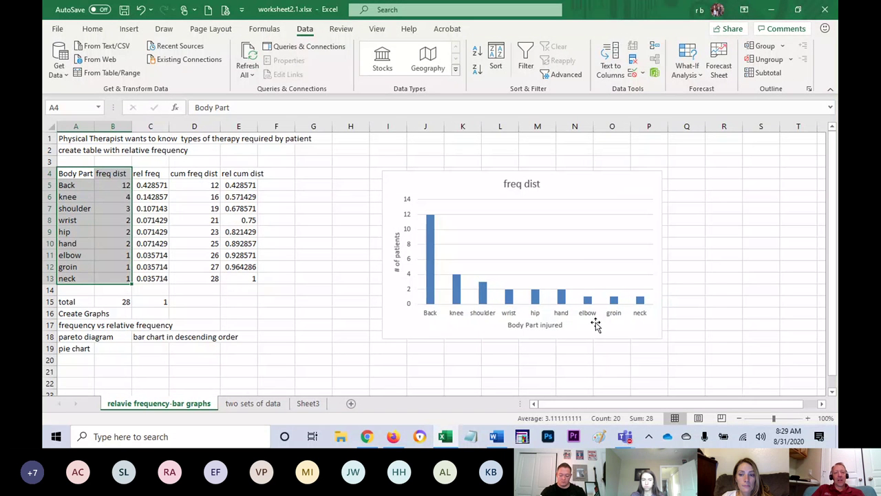
pyautogui.moveTo(463, 189); pyautogui.dragTo(620, 158)
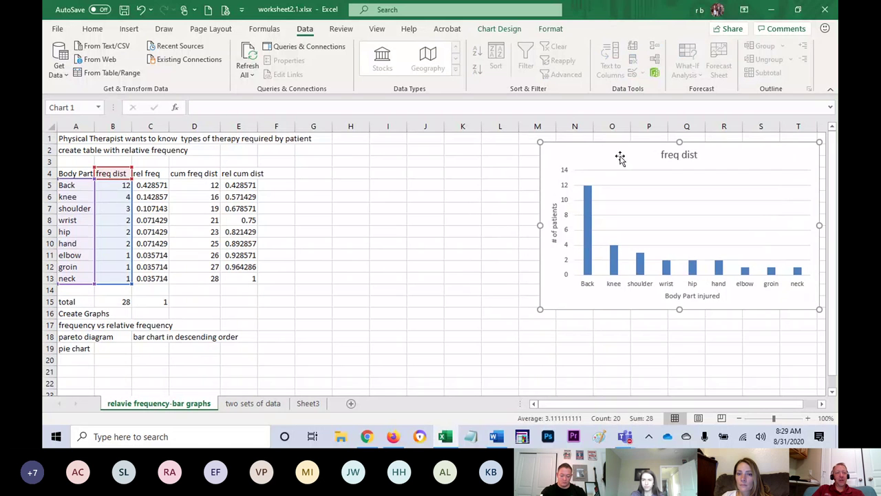
pyautogui.click(386, 198)
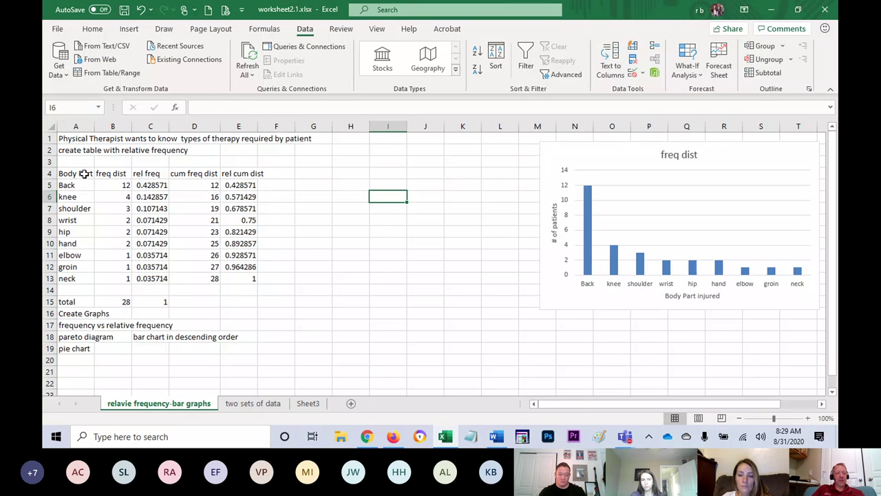
# Step: Insert a 2-D pie chart of A4:B13 and place it directly beside the column chart, around columns F to L
pyautogui.moveTo(85, 174); pyautogui.dragTo(111, 280)
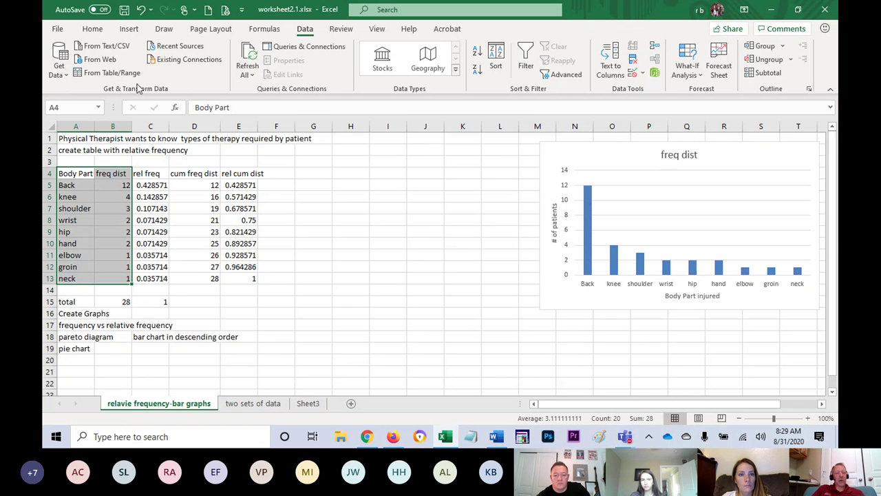
pyautogui.click(136, 32)
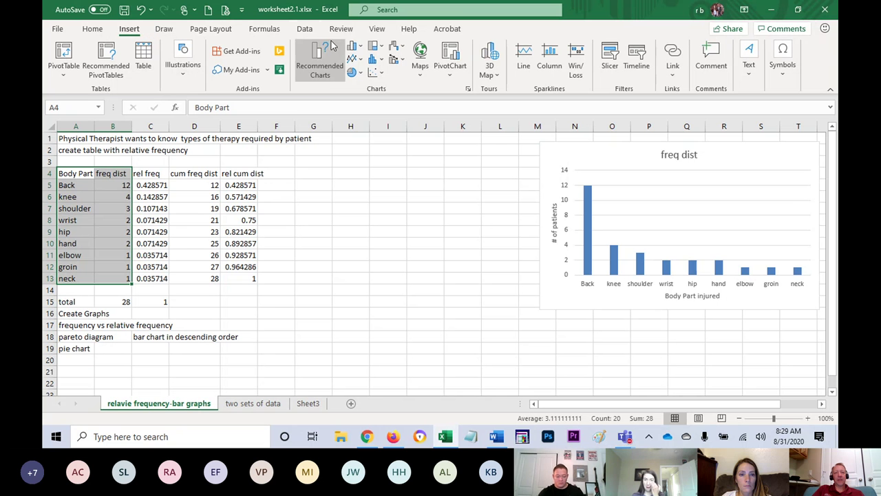
pyautogui.click(359, 74)
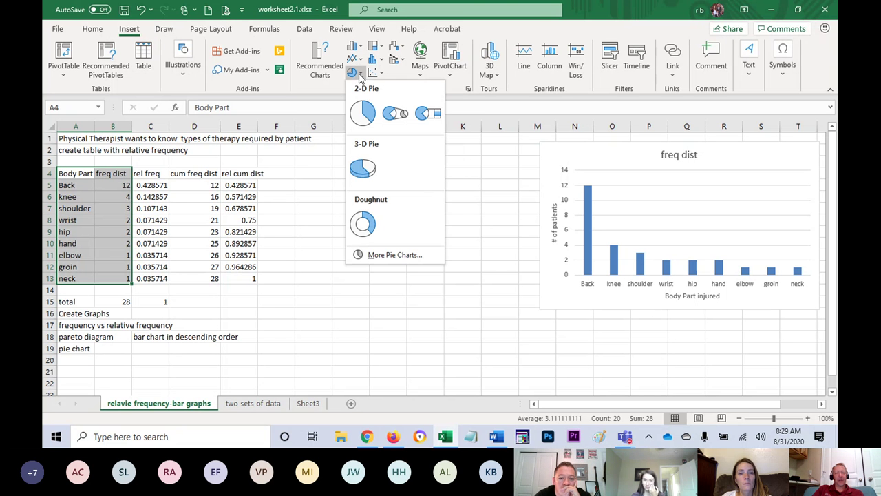
pyautogui.click(363, 113)
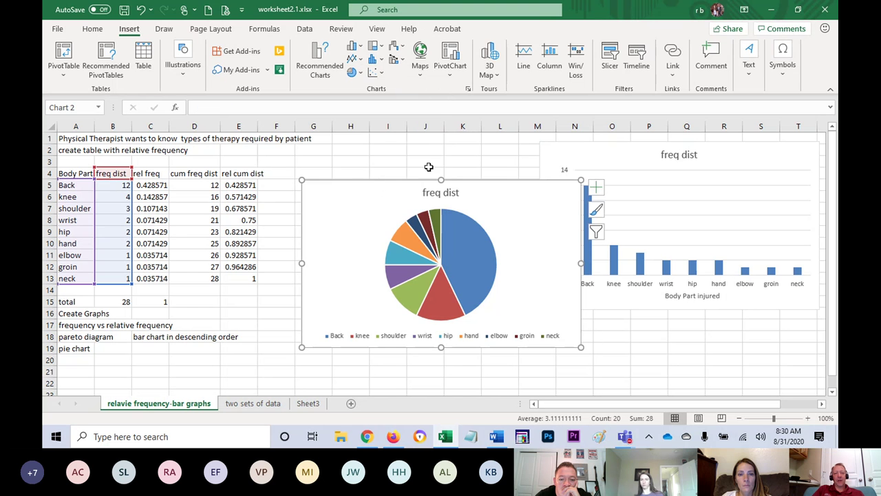
pyautogui.moveTo(360, 200); pyautogui.dragTo(312, 163)
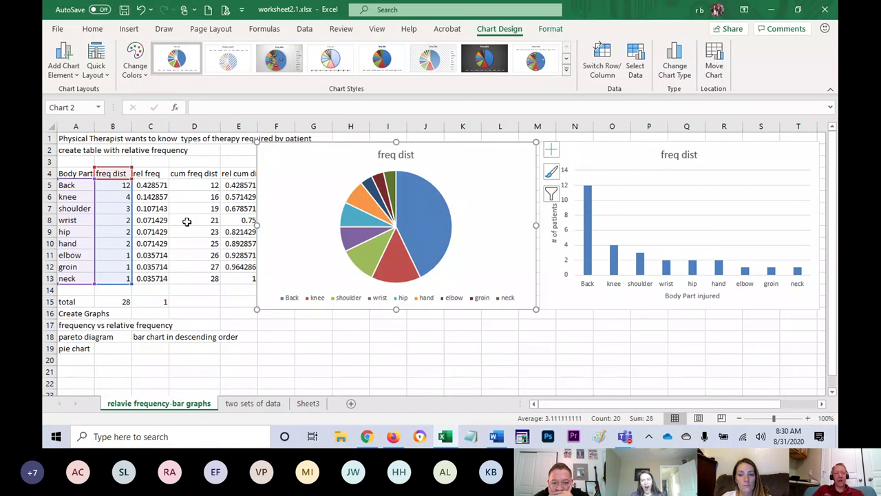
pyautogui.click(157, 209)
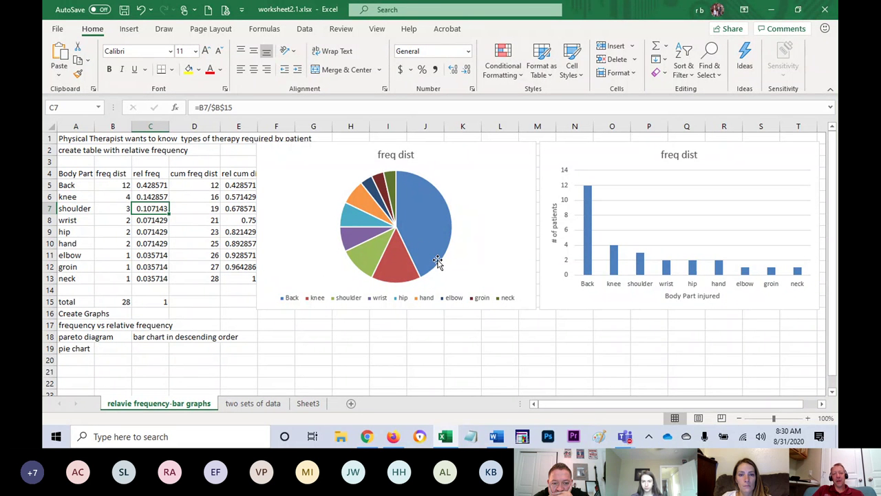
# Step: Change the column chart's title to "Visits to PT Clinic"
pyautogui.moveTo(431, 269)
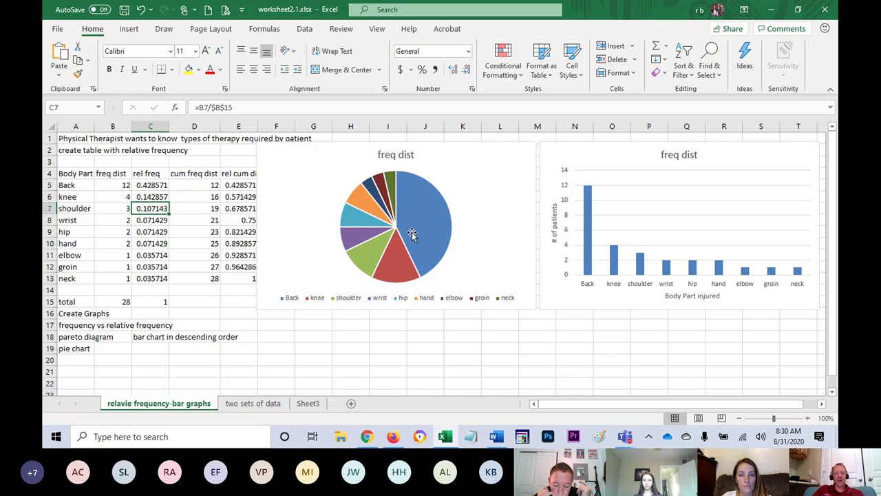
pyautogui.moveTo(390, 249)
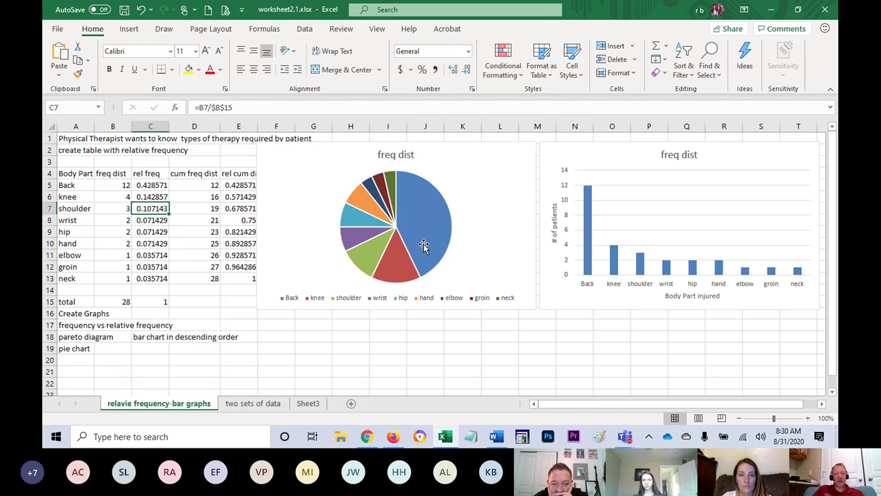
pyautogui.click(674, 158)
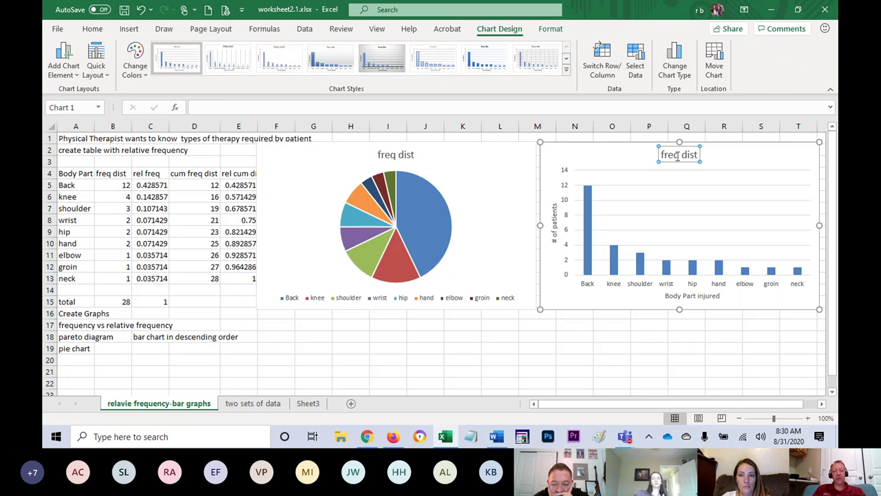
pyautogui.write('B')
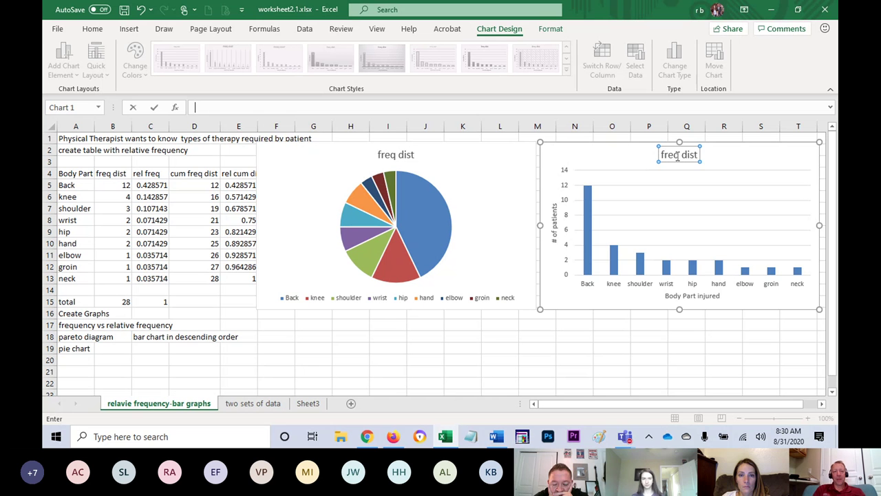
pyautogui.write('Visits to PT Clinic')
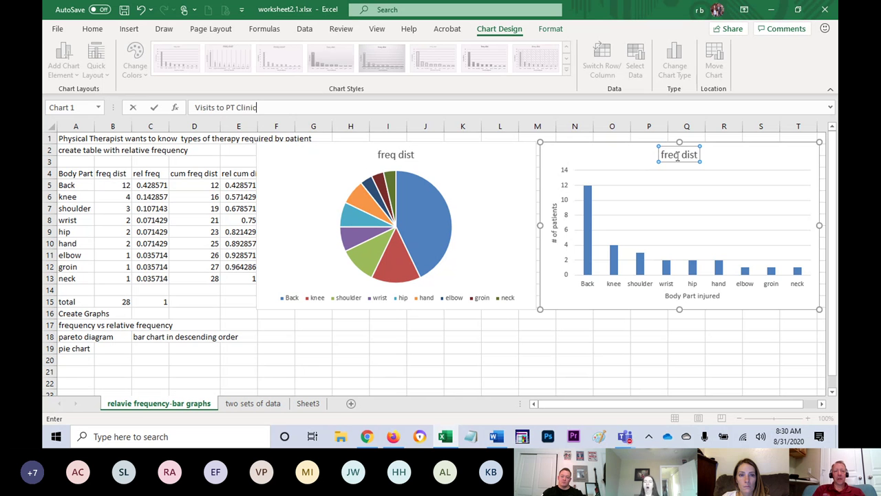
pyautogui.press('Return')
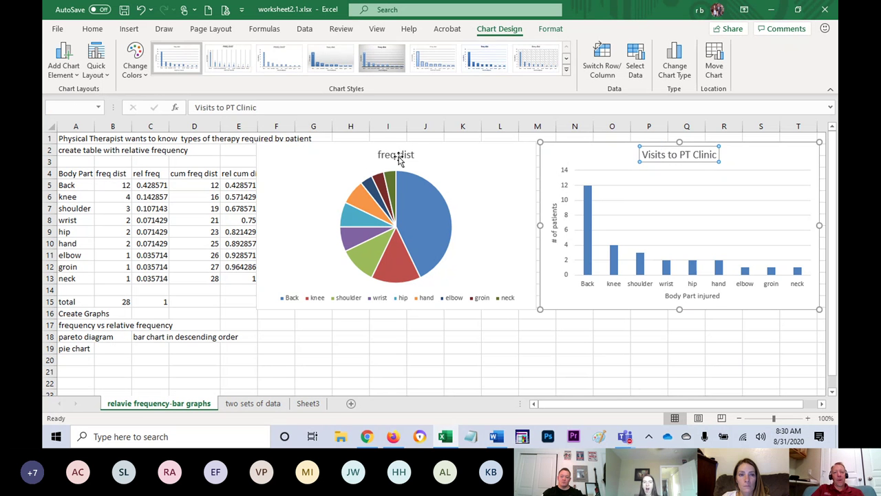
# Step: Replace the pie chart's title with "Visits to PT Clinic" and deselect the chart
pyautogui.click(399, 157)
pyautogui.doubleClick(399, 157)
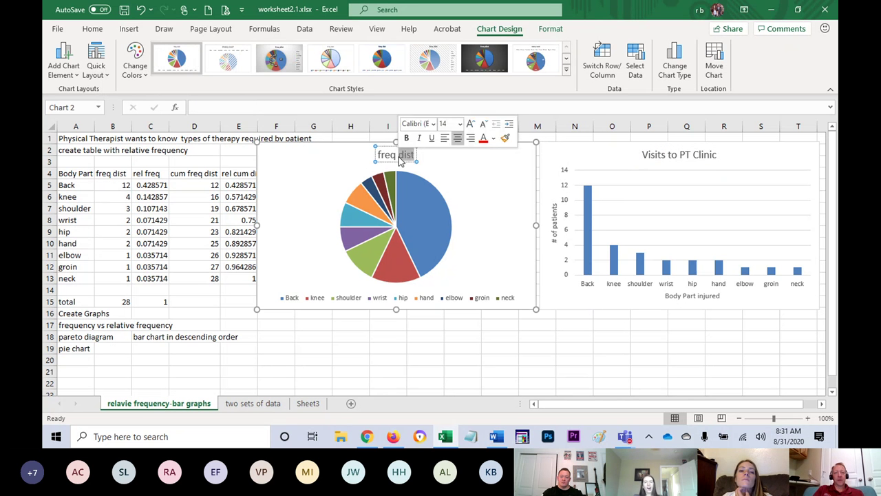
pyautogui.press('BackSpace')
pyautogui.press('BackSpace')
pyautogui.press('BackSpace')
pyautogui.press('BackSpace')
pyautogui.press('BackSpace')
pyautogui.press('BackSpace')
pyautogui.write('V')
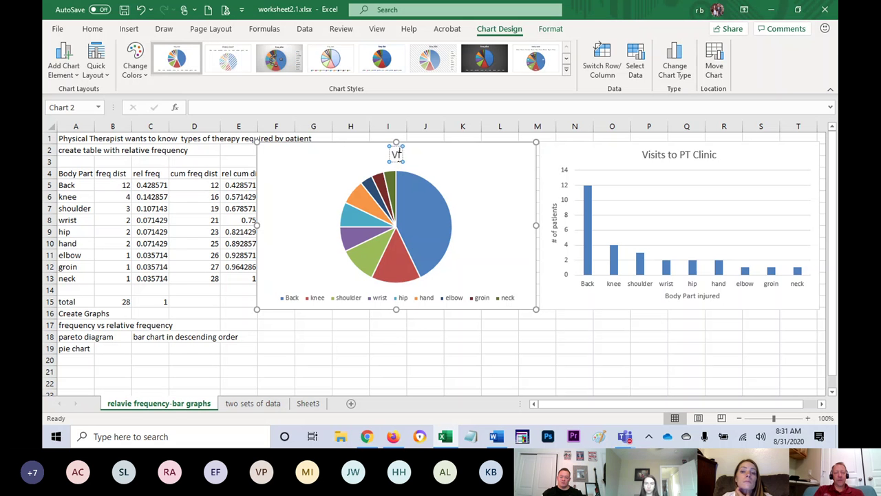
pyautogui.write('isits to PT')
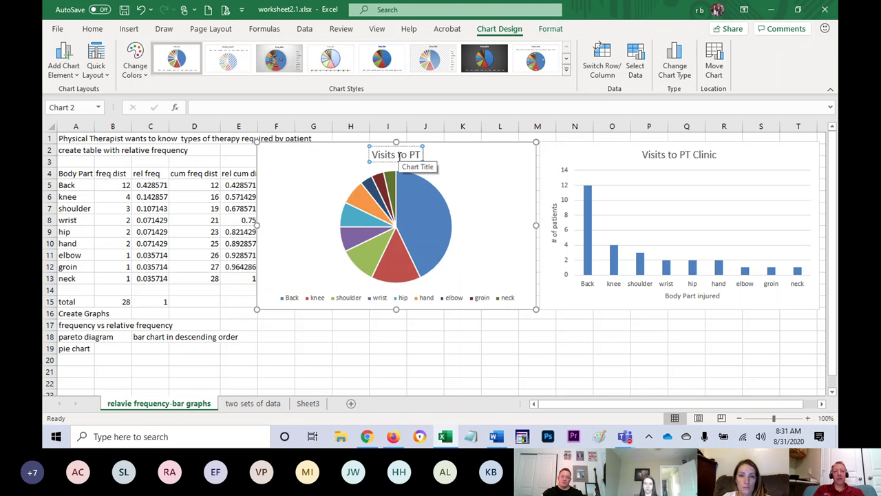
pyautogui.write(' Clinic')
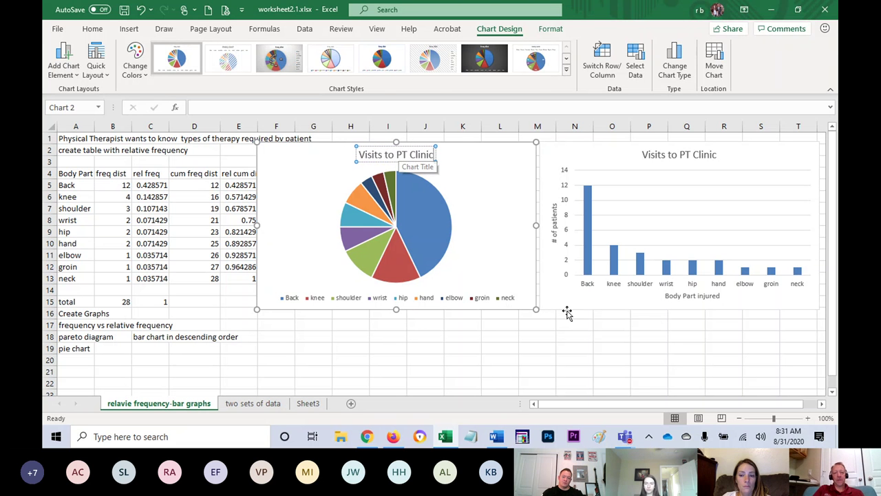
pyautogui.click(560, 373)
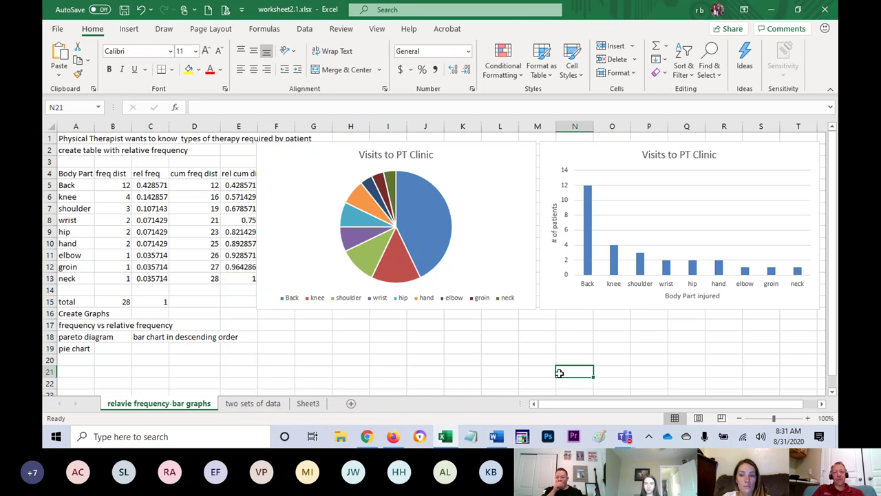
# Step: Switch to the Stat 2040 meeting window in Teams and post two chat messages, "pie?" and "pareto?"
pyautogui.hotkey('alt', 'Tab')
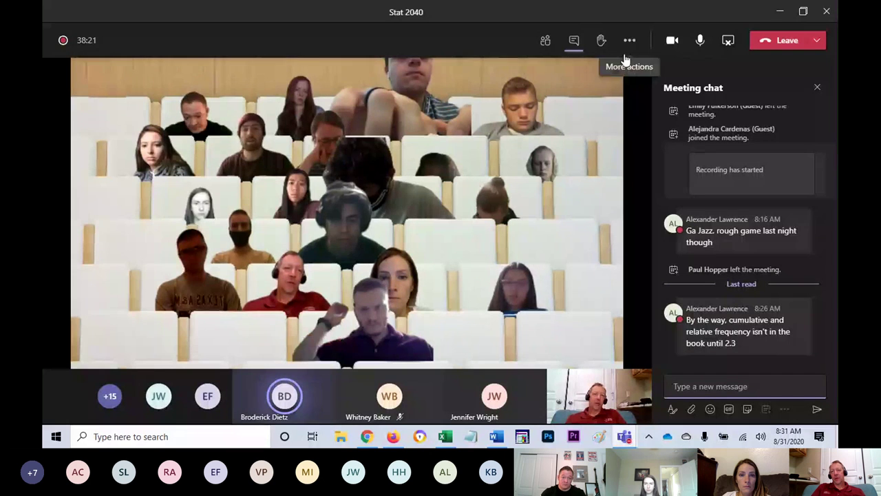
pyautogui.moveTo(694, 335)
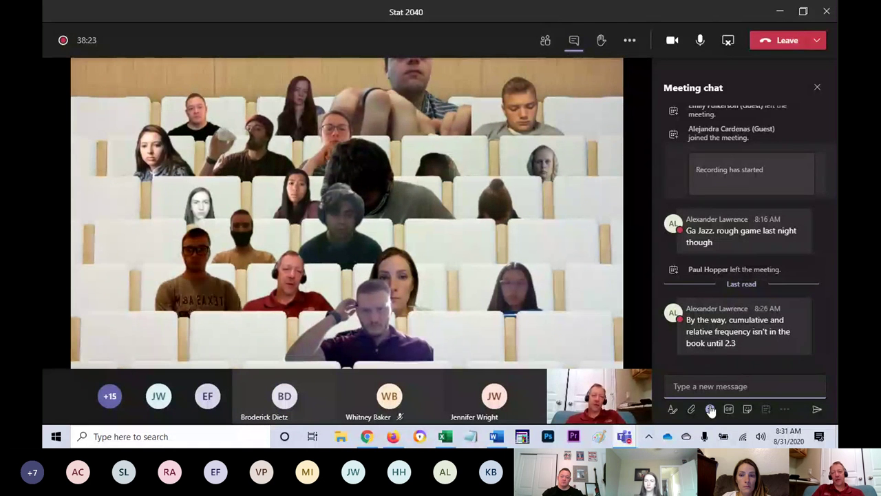
pyautogui.write('pie')
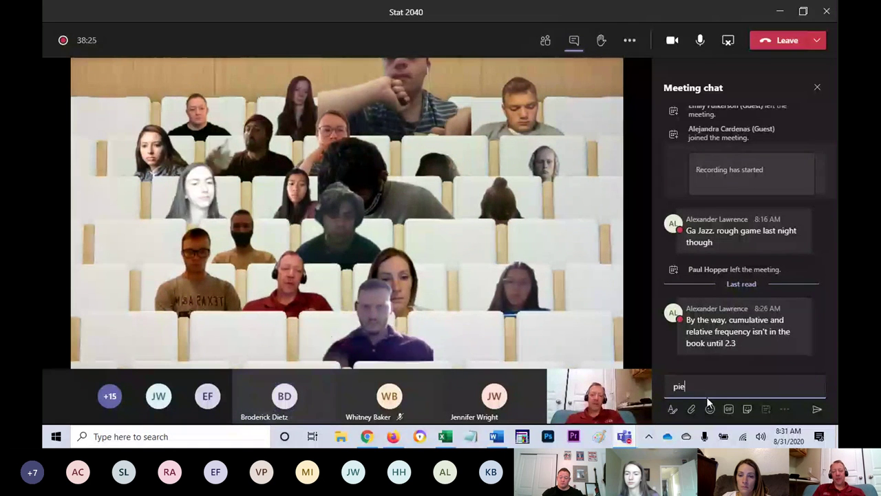
pyautogui.write('?')
pyautogui.press('Return')
pyautogui.write('pal')
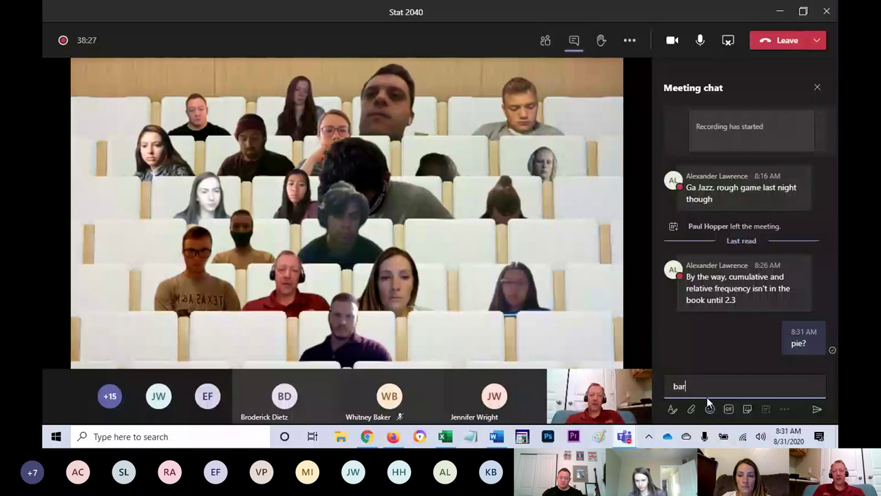
pyautogui.press('BackSpace')
pyautogui.press('BackSpace')
pyautogui.press('BackSpace')
pyautogui.write('pareto')
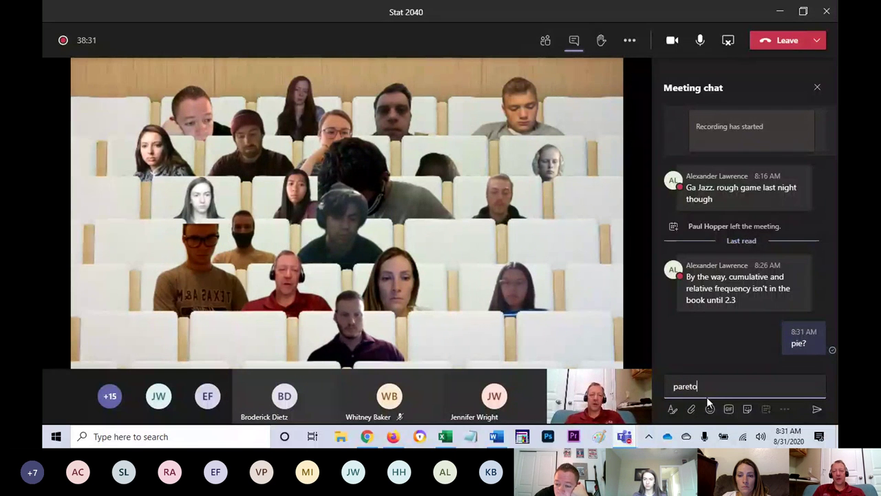
pyautogui.write('?')
pyautogui.press('Return')
# Step: Alternate between the two charts in Excel and the Teams meeting chat to check the students' votes, ending in Excel
pyautogui.hotkey('alt', 'Tab')
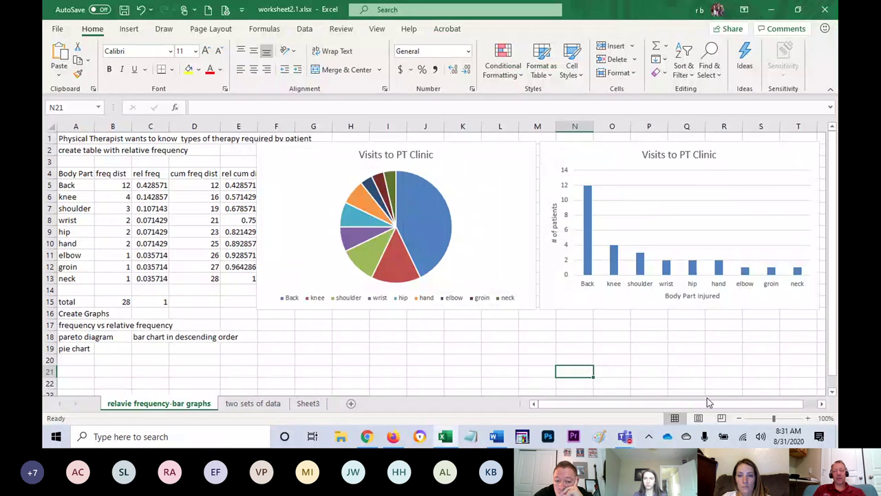
pyautogui.hotkey('alt', 'Tab')
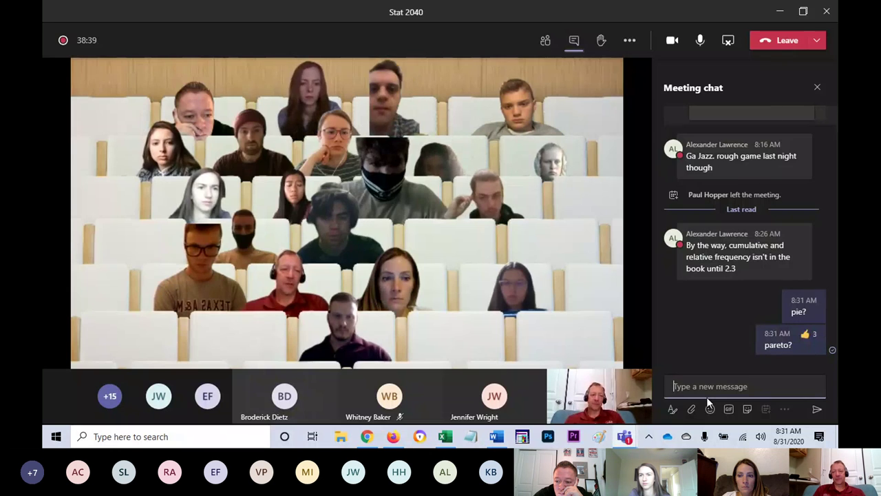
pyautogui.hotkey('alt', 'Tab')
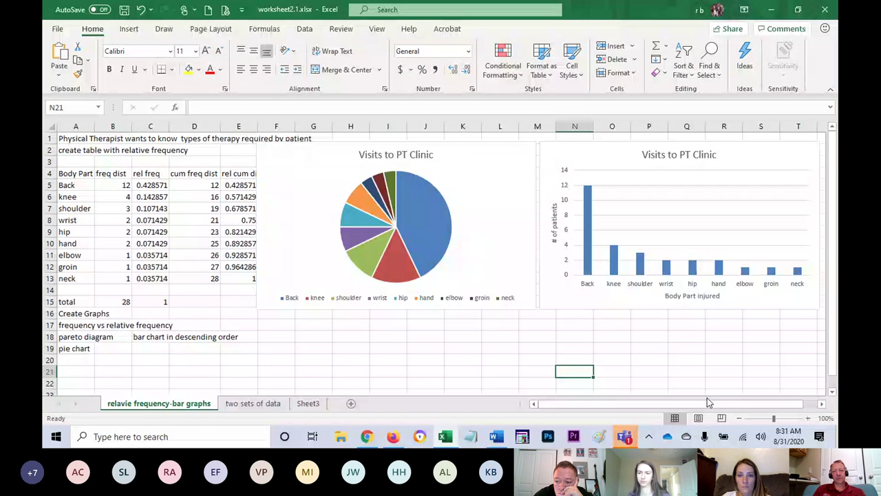
pyautogui.hotkey('alt', 'Tab')
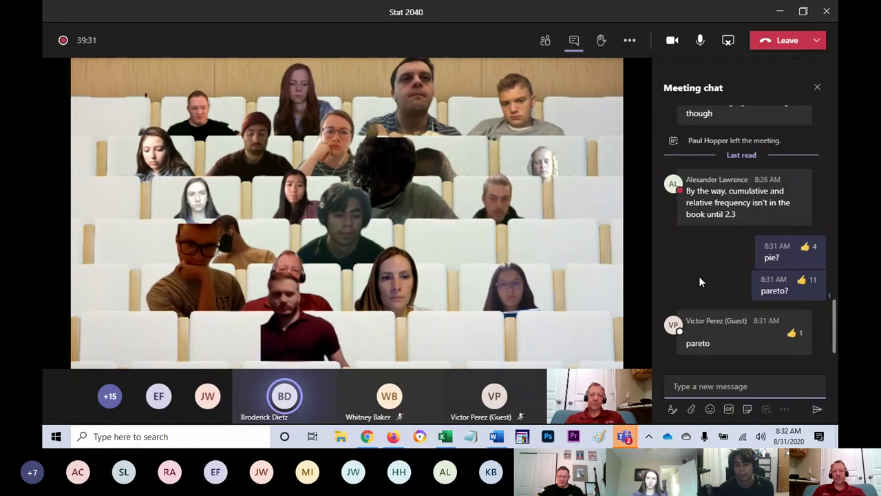
pyautogui.hotkey('alt', 'Tab')
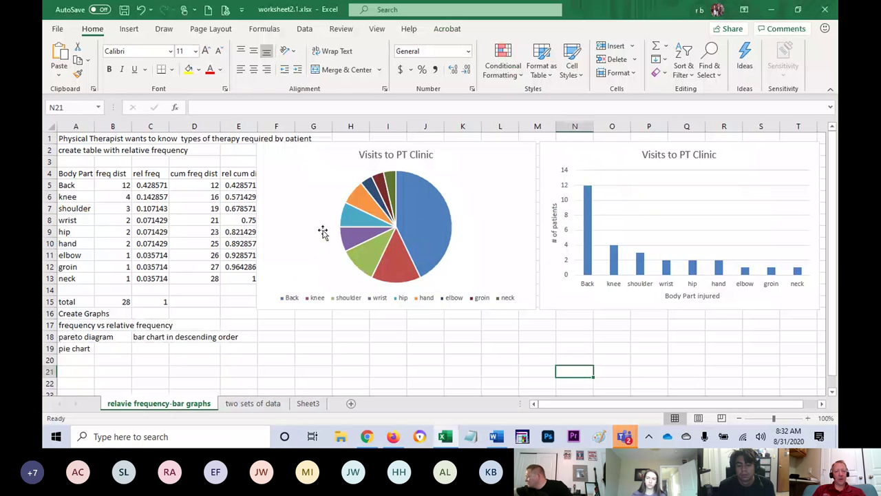
# Step: Enter the note "bar graphs and pie graphs are used for categorical data" in cell I18
pyautogui.click(398, 335)
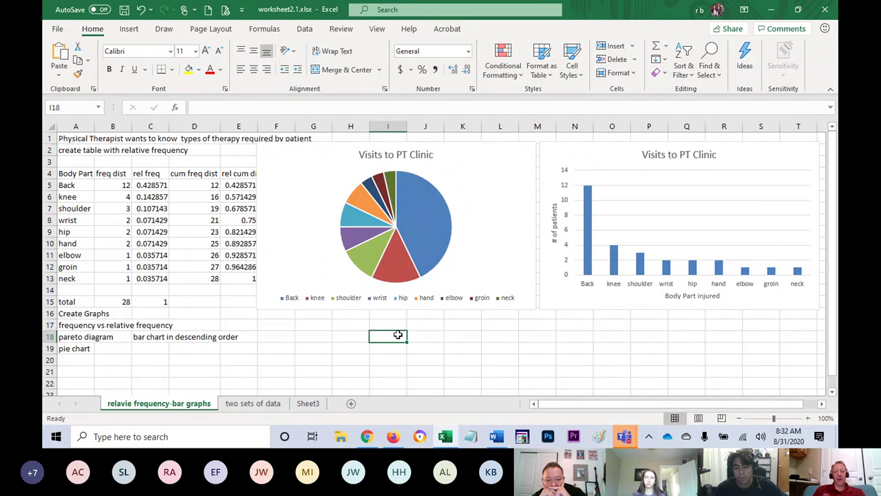
pyautogui.write('bar graphs and pi')
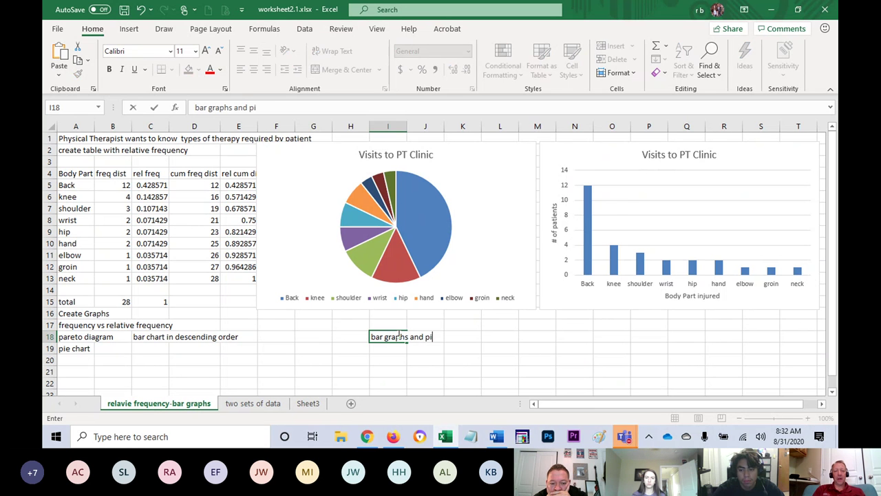
pyautogui.write('e graphs are us')
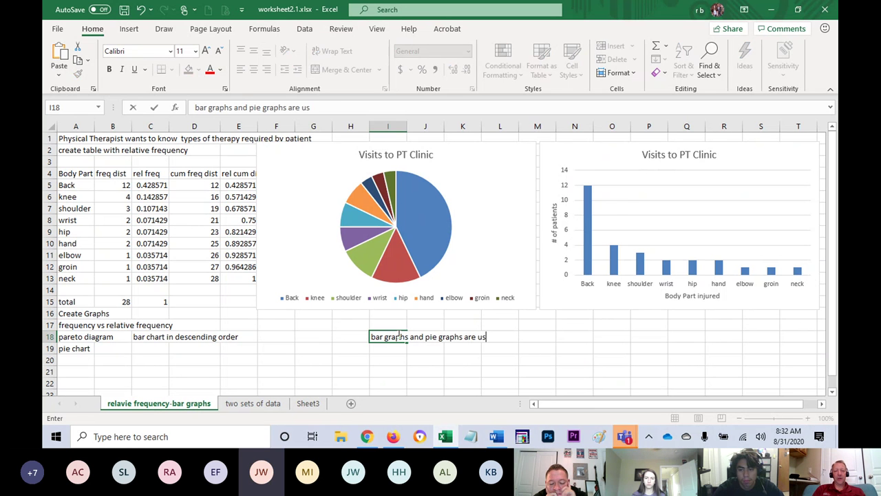
pyautogui.write('ed for cate')
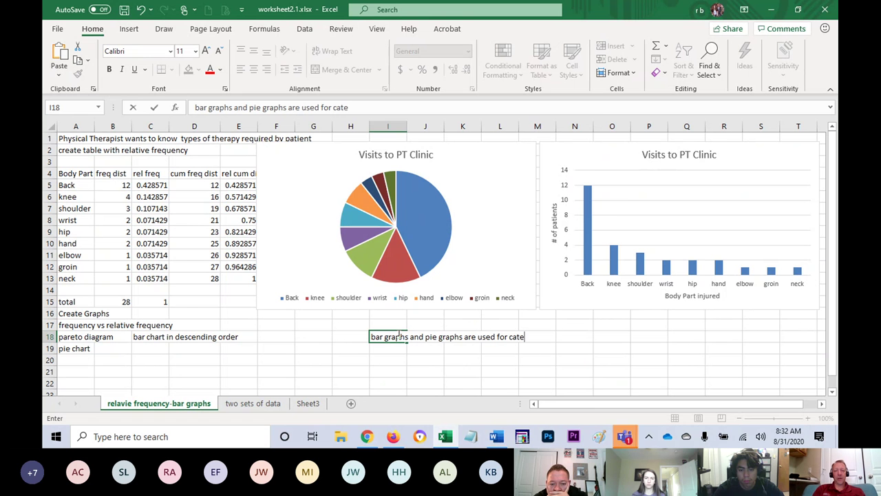
pyautogui.write('gorical al data')
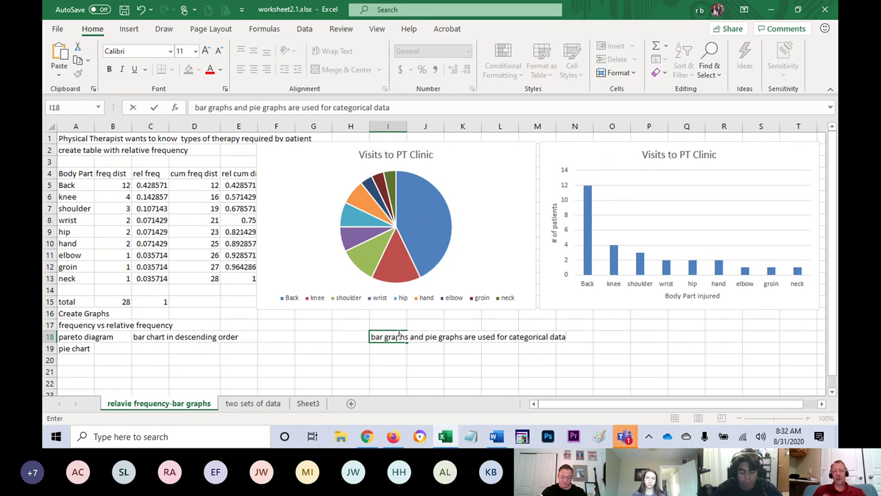
pyautogui.press('Return')
# Step: Continue the note in cell I19 with "not numerical data"
pyautogui.write('not')
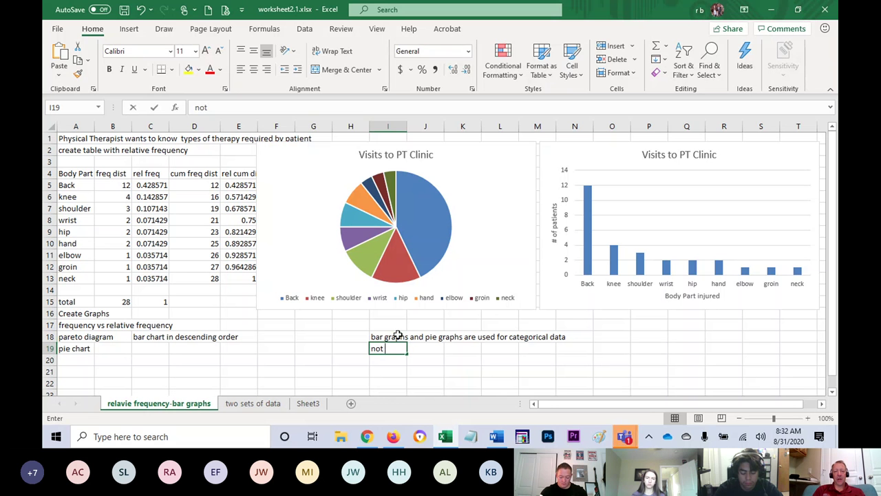
pyautogui.write(' nu')
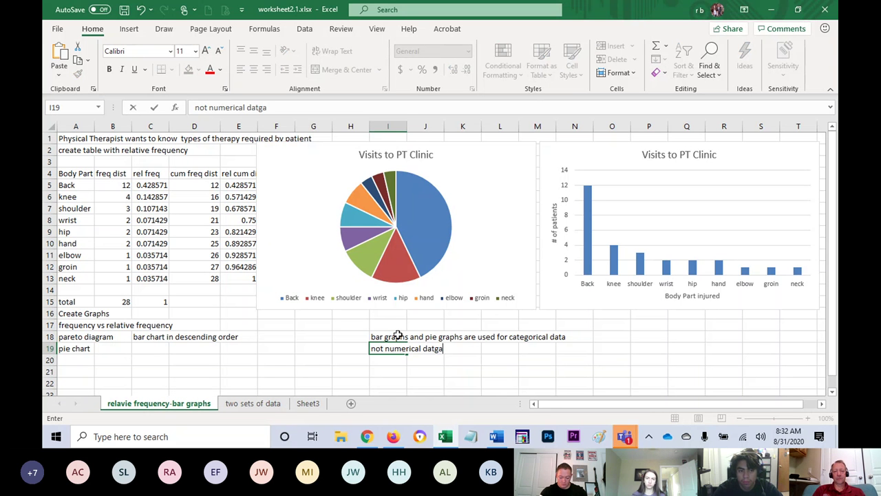
pyautogui.write('merical datg')
pyautogui.press('BackSpace')
pyautogui.write('a')
pyautogui.press('Return')
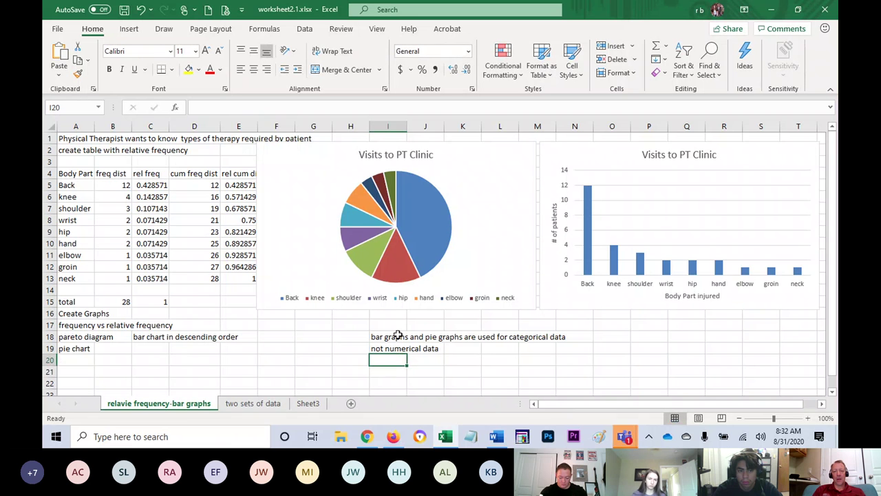
# Step: Enter the note "pie graphs should oonly be used if parts of a whole." in cell I21
pyautogui.press('Return')
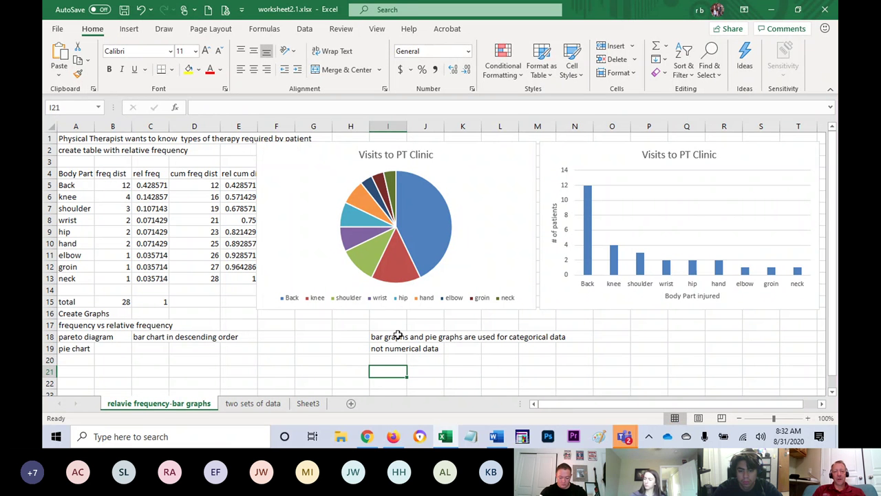
pyautogui.write('pie')
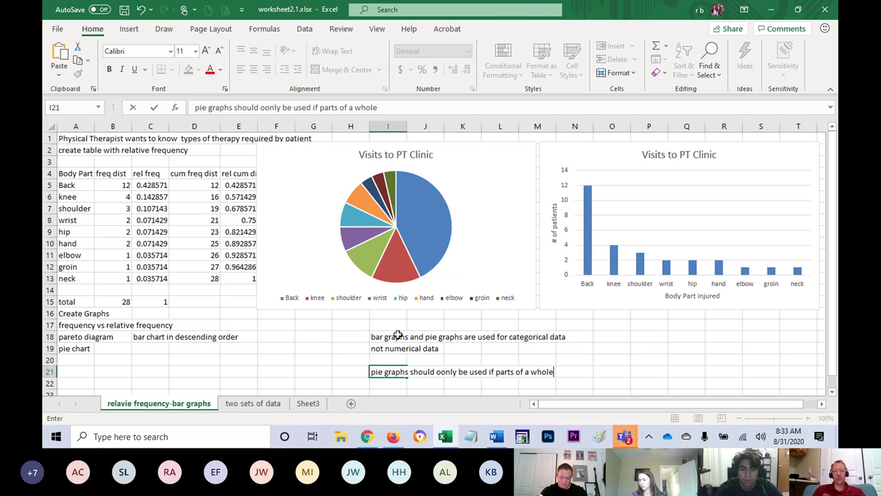
pyautogui.press('Return')
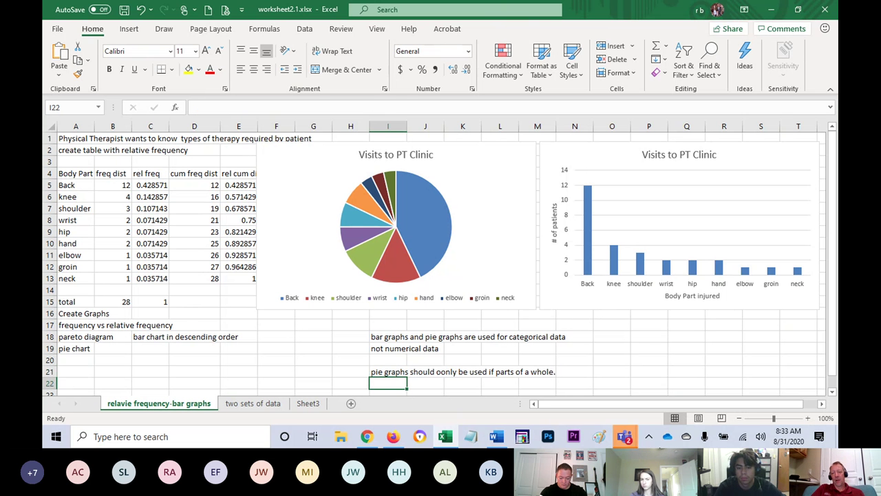
# Step: Switch to Teams to view the Stat 2040 meeting, ending in the main Teams chat window
pyautogui.click(624, 436)
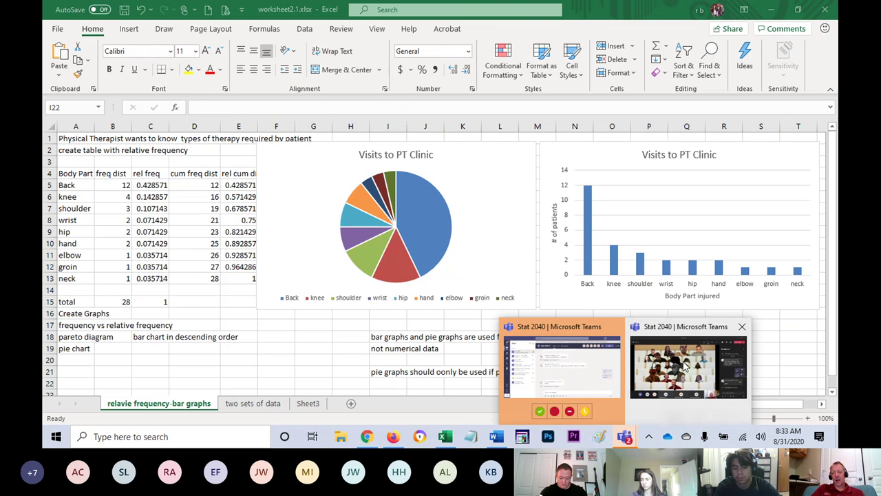
pyautogui.click(691, 355)
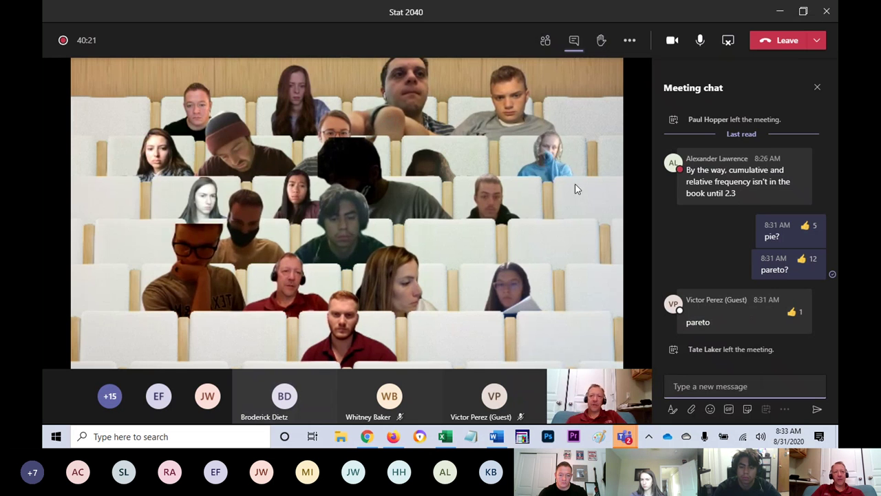
pyautogui.hotkey('alt', 'Tab')
pyautogui.hotkey('alt', 'Tab')
pyautogui.hotkey('alt', 'Tab')
pyautogui.hotkey('alt', 'Tab')
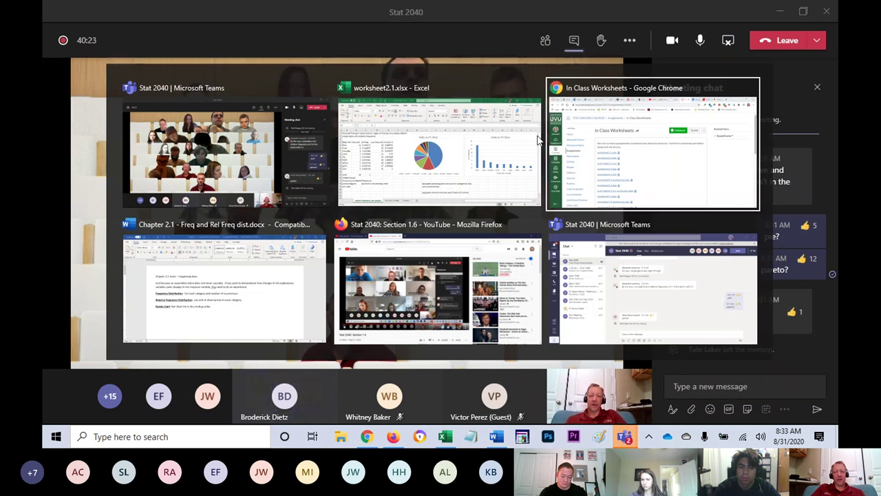
pyautogui.hotkey('alt', 'Tab')
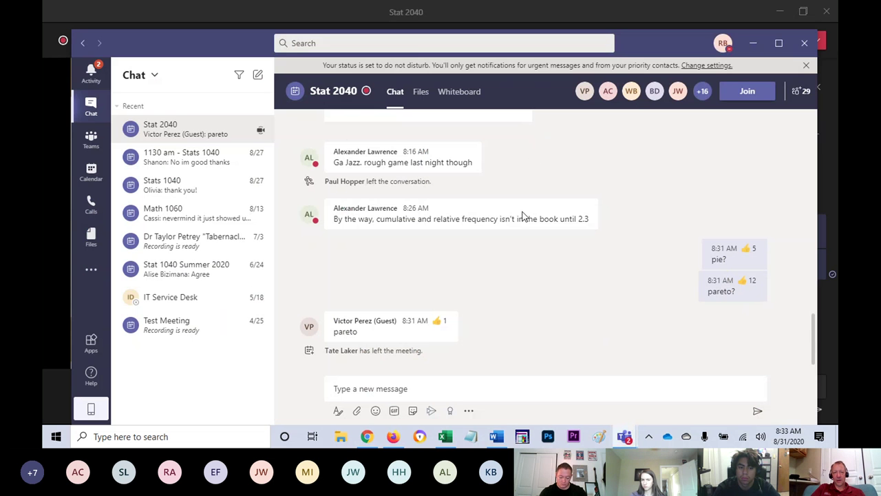
# Step: Review the reactions to the "pie?" and "pareto?" messages in the Teams activity feed and return to Excel
pyautogui.click(90, 76)
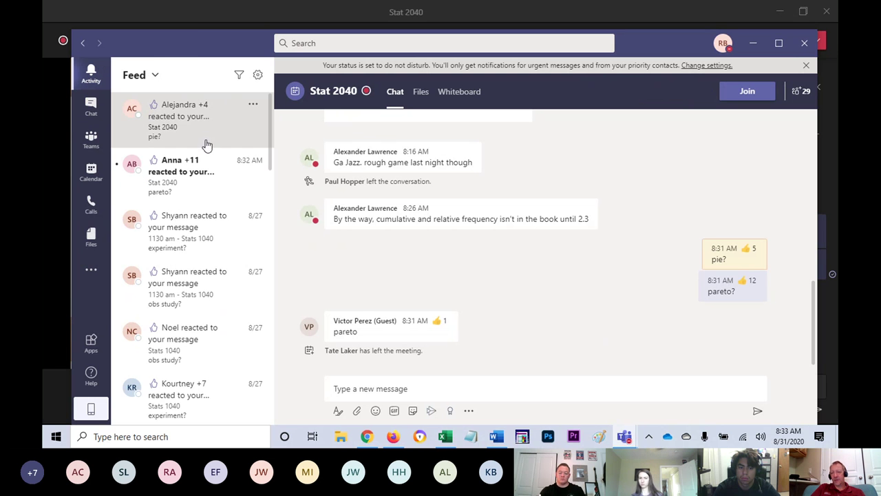
pyautogui.click(173, 155)
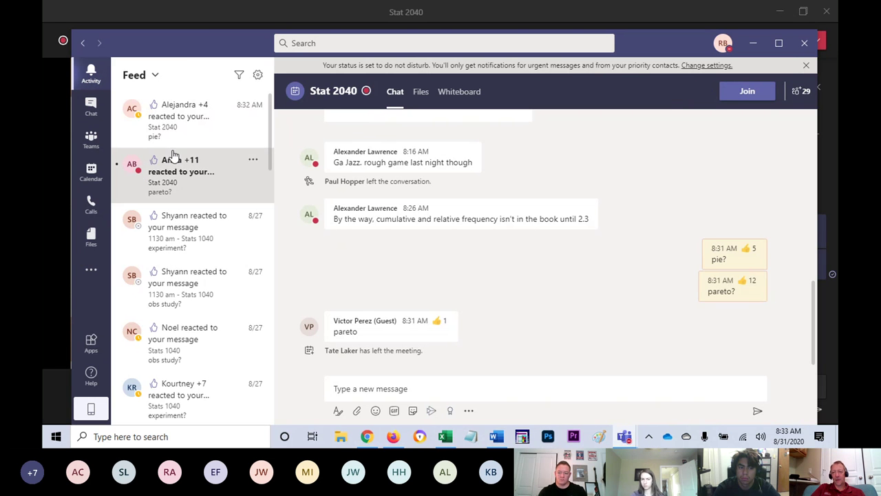
pyautogui.click(455, 390)
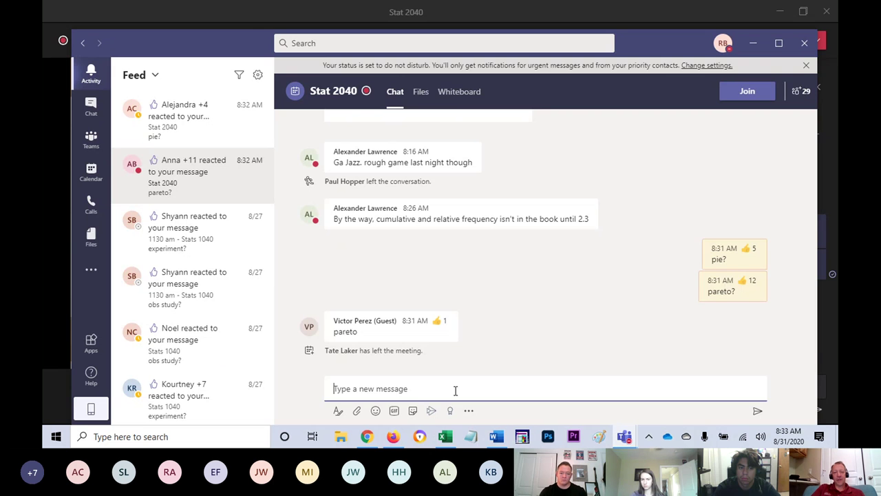
pyautogui.hotkey('alt', 'Tab')
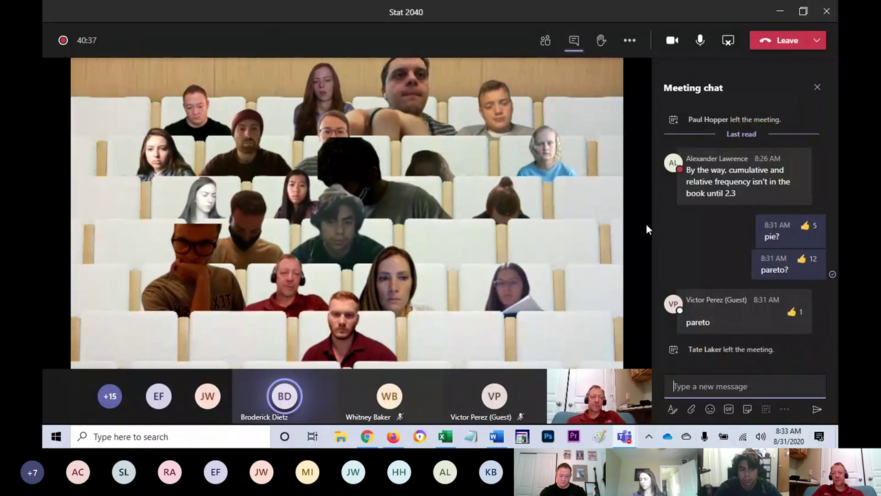
pyautogui.hotkey('alt', 'Tab')
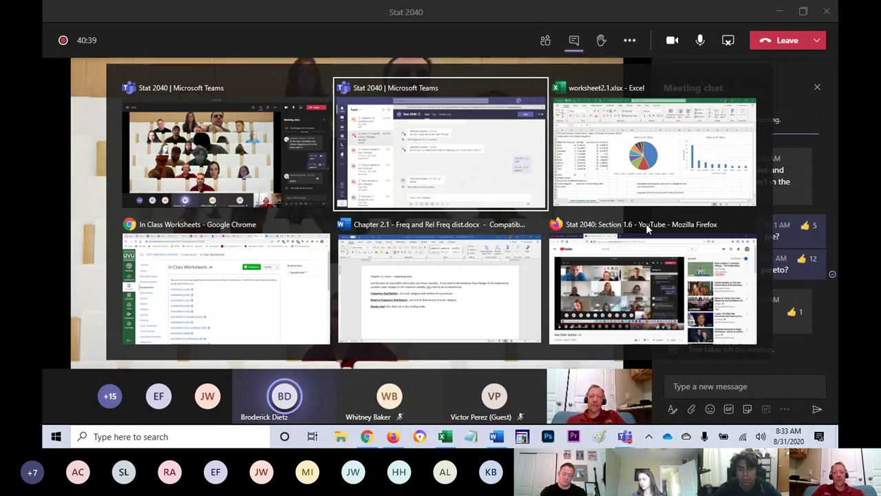
pyautogui.hotkey('alt', 'Tab')
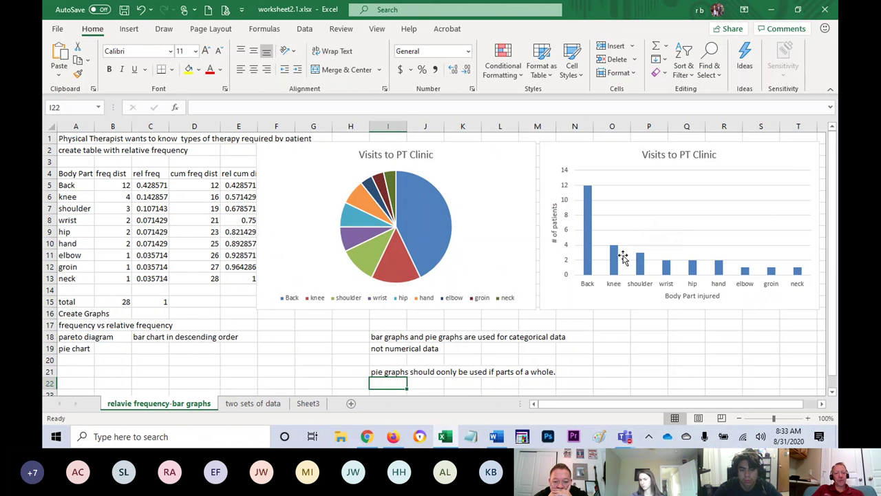
# Step: Enter the heading "tax rate" in cell A1 of Sheet3
pyautogui.click(307, 404)
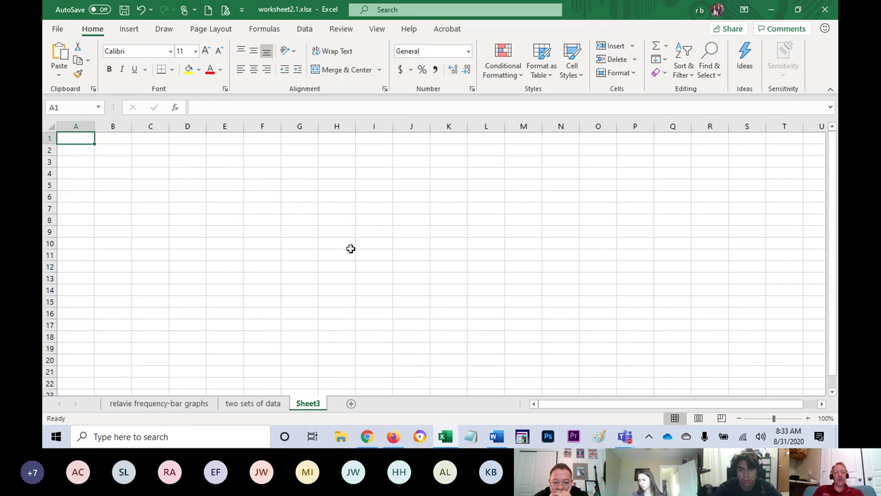
pyautogui.write('tax rate')
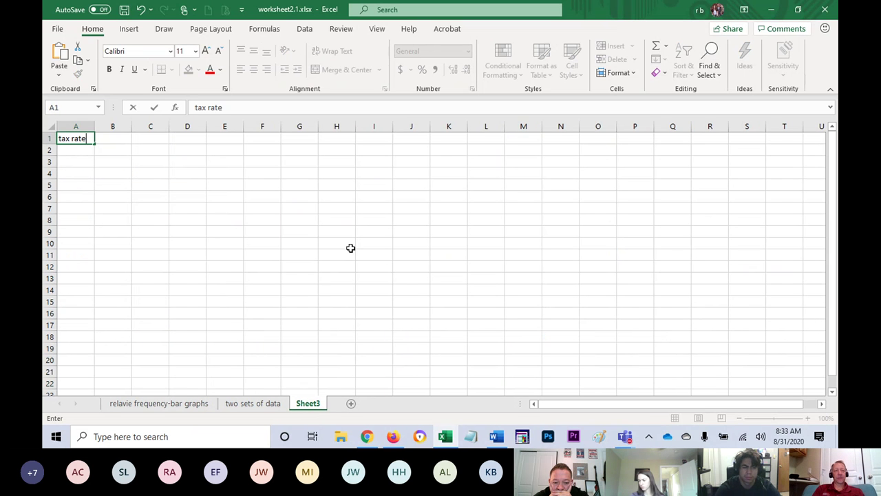
pyautogui.press('Return')
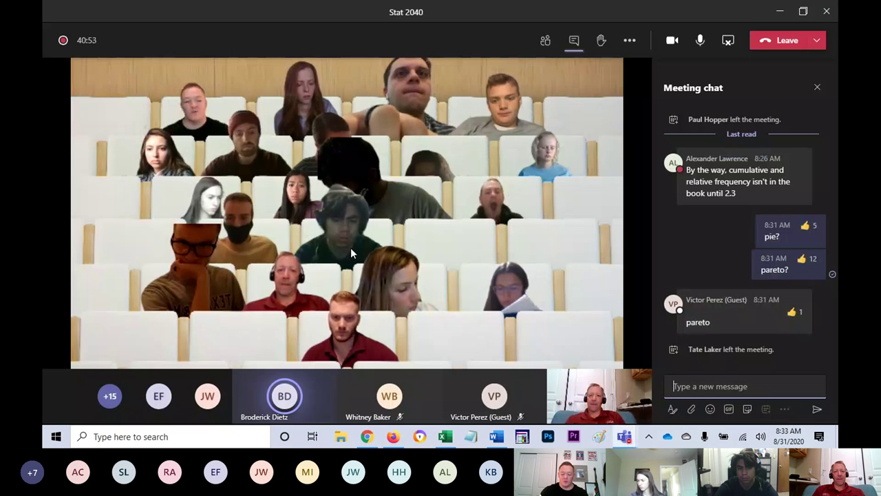
# Step: Return to Excel and highlight the body part frequency table A4:B13 on the relavie frequency-bar graphs sheet
pyautogui.hotkey('alt', 'Tab')
pyautogui.hotkey('alt', 'Tab')
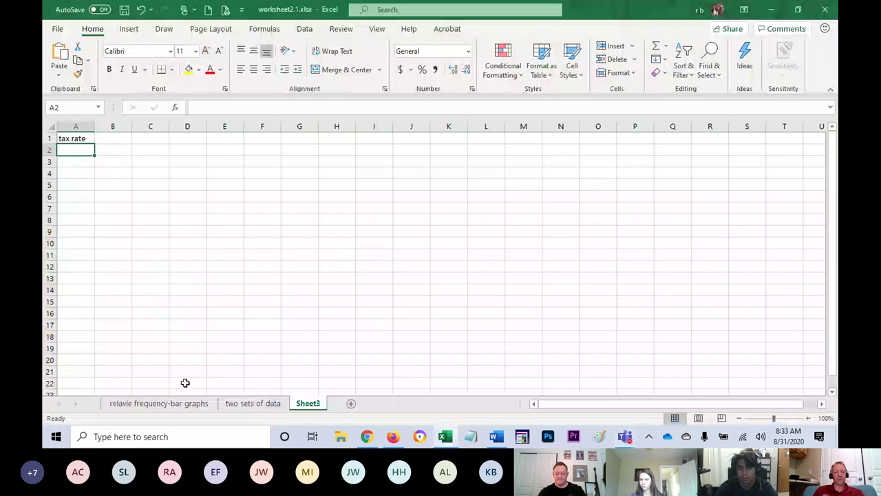
pyautogui.click(175, 406)
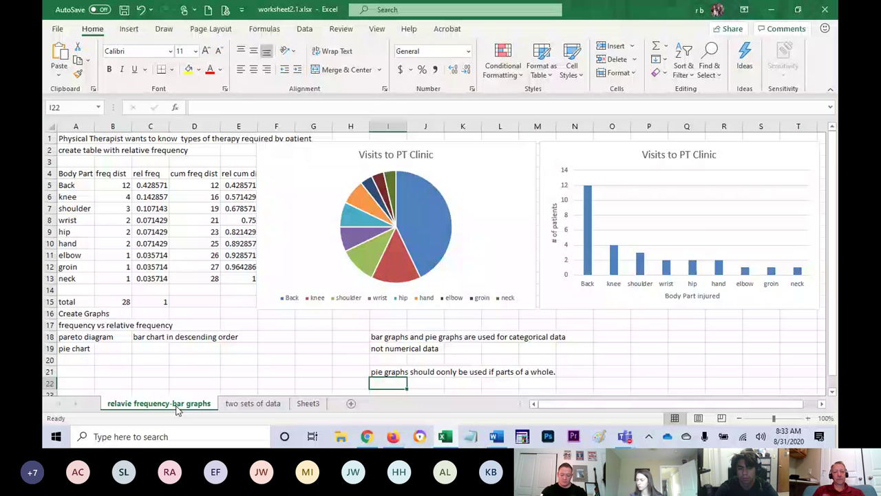
pyautogui.moveTo(72, 173); pyautogui.dragTo(118, 278)
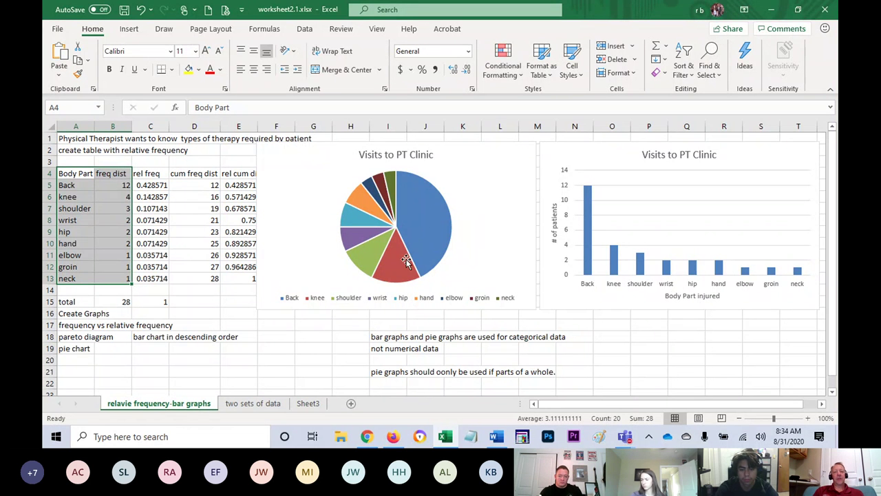
pyautogui.moveTo(418, 249)
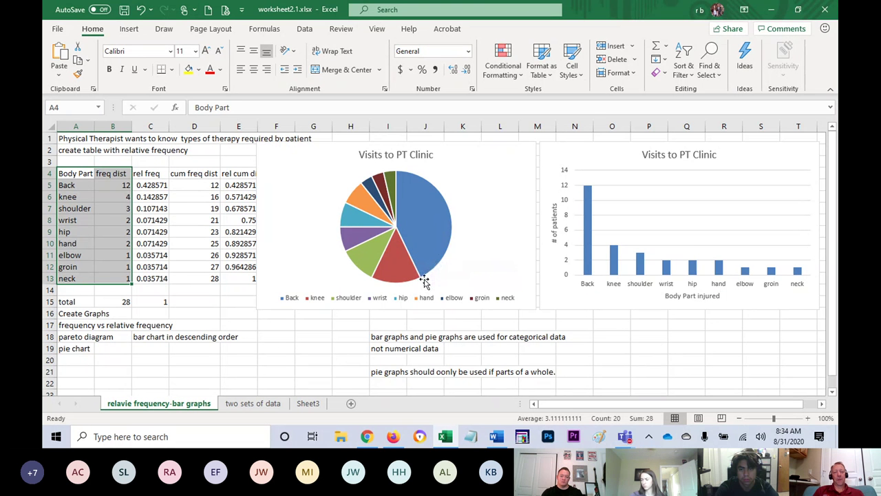
# Step: Look through the open Teams windows, ending back in the Excel workbook
pyautogui.hotkey('alt', 'Tab')
pyautogui.hotkey('alt', 'Tab')
pyautogui.press('Tab')
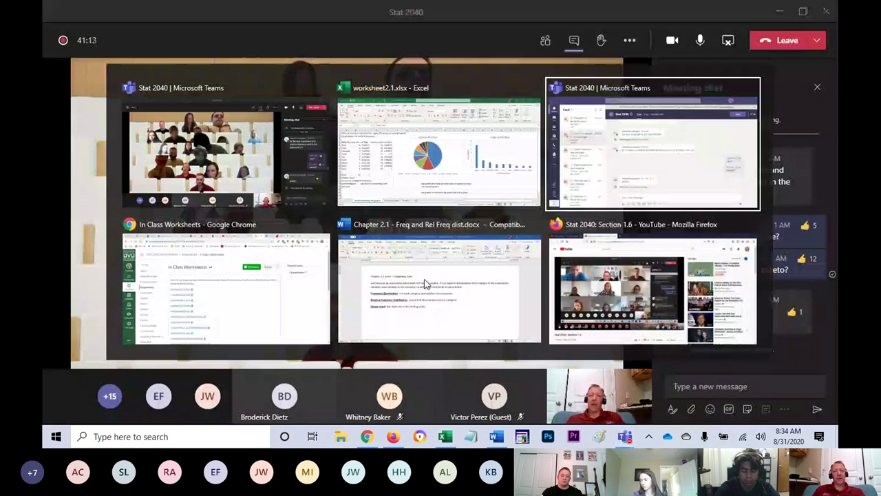
pyautogui.hotkey('alt', 'Tab')
pyautogui.press('Tab')
pyautogui.press('Tab')
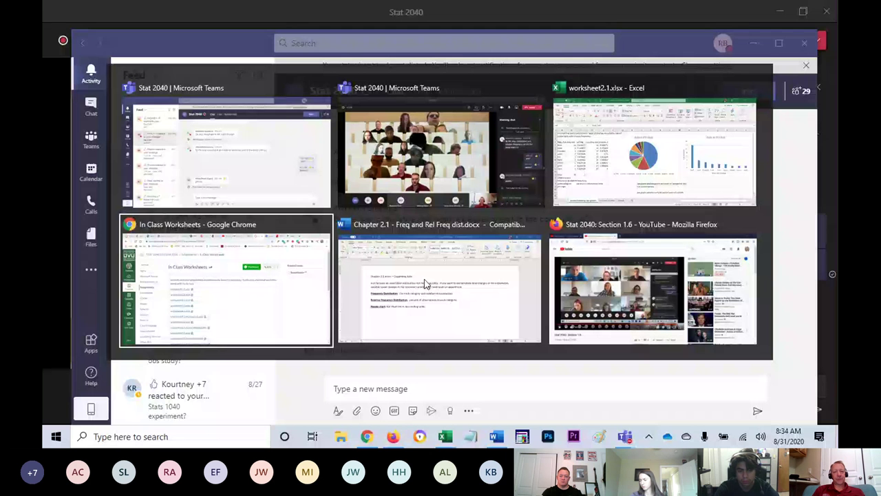
pyautogui.press('Tab')
pyautogui.press('Tab')
pyautogui.press('Tab')
pyautogui.press('Tab')
pyautogui.press('Tab')
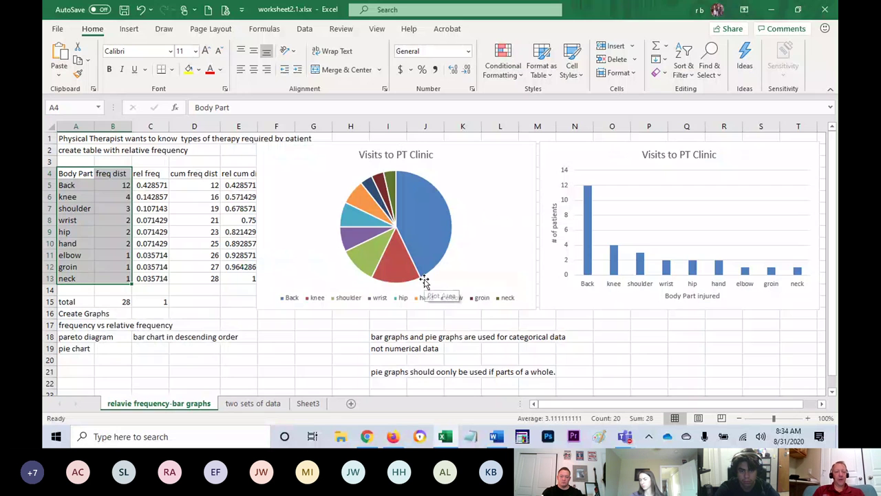
# Step: Move the "tax rate" heading on Sheet3 from cell A1 to cell B1
pyautogui.click(308, 404)
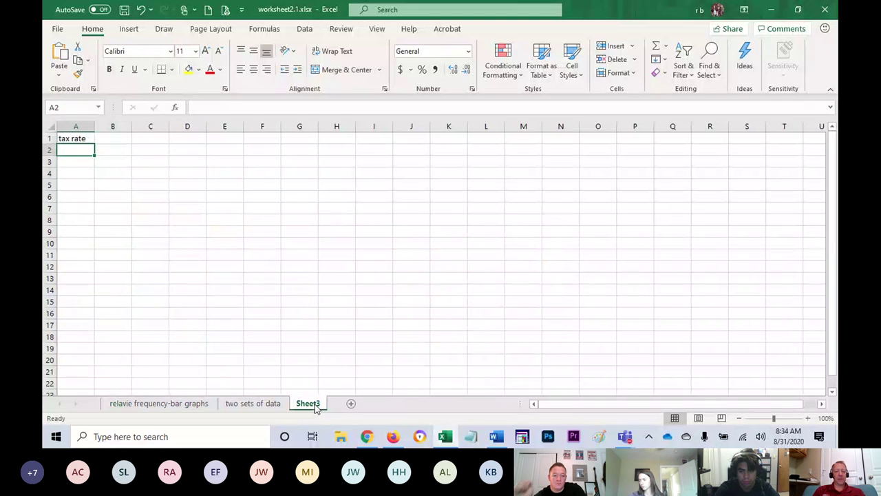
pyautogui.press('Up')
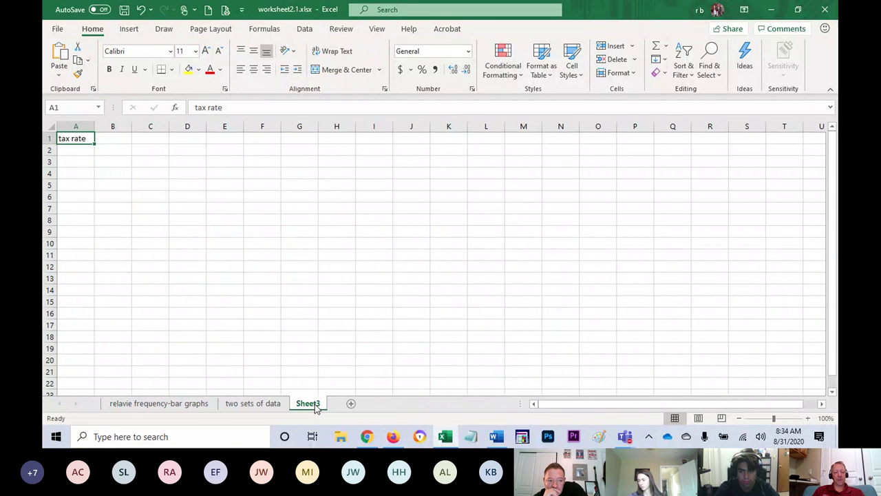
pyautogui.hotkey('ctrl', 'x')
pyautogui.press('Right')
pyautogui.hotkey('ctrl', 'v')
pyautogui.press('Return')
# Step: List the states Utah, Colorado, Nevada, Arizona and Idaho in cells A2 to A6
pyautogui.press('Left')
pyautogui.write('Uta')
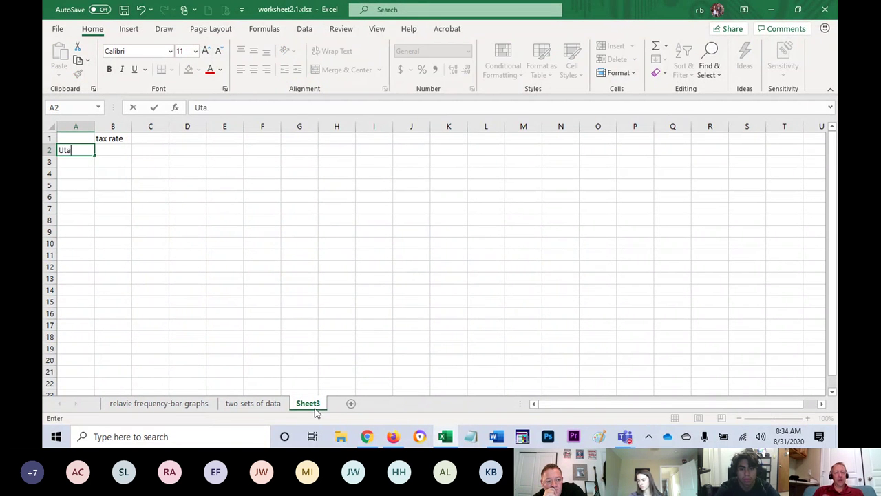
pyautogui.write('h')
pyautogui.press('Return')
pyautogui.write('Colorado')
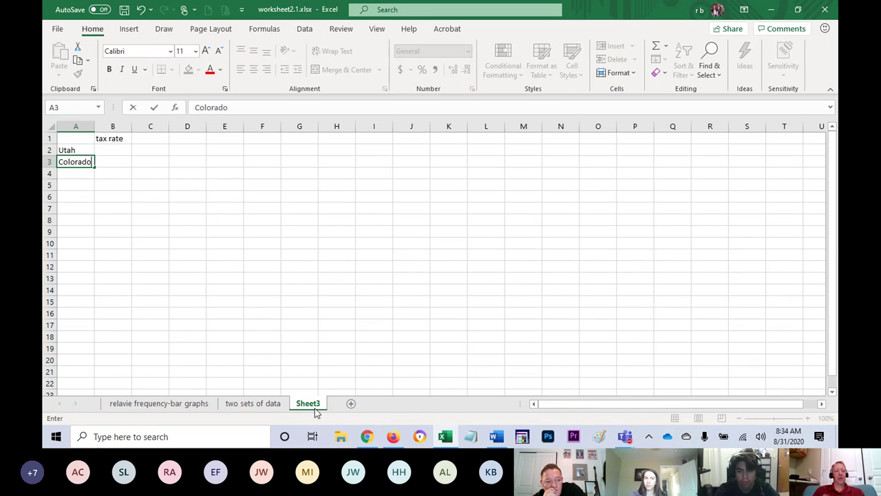
pyautogui.press('Return')
pyautogui.write('Nevada')
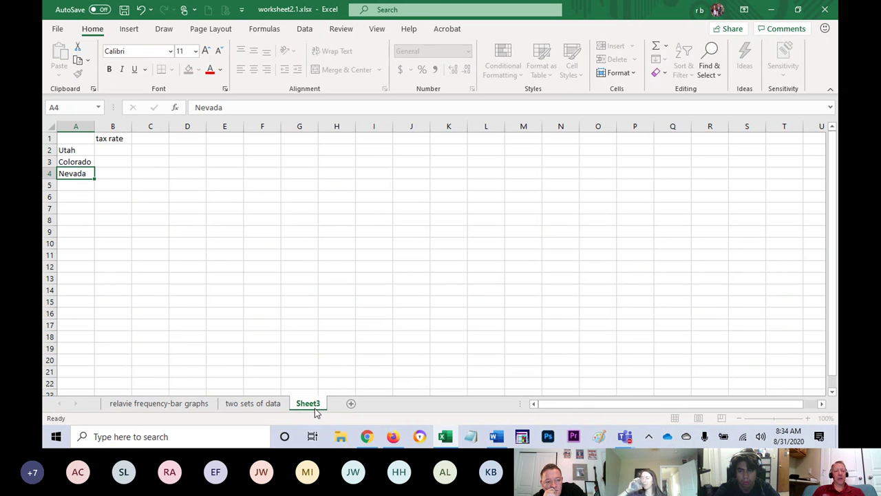
pyautogui.press('Return')
pyautogui.write('Arizona')
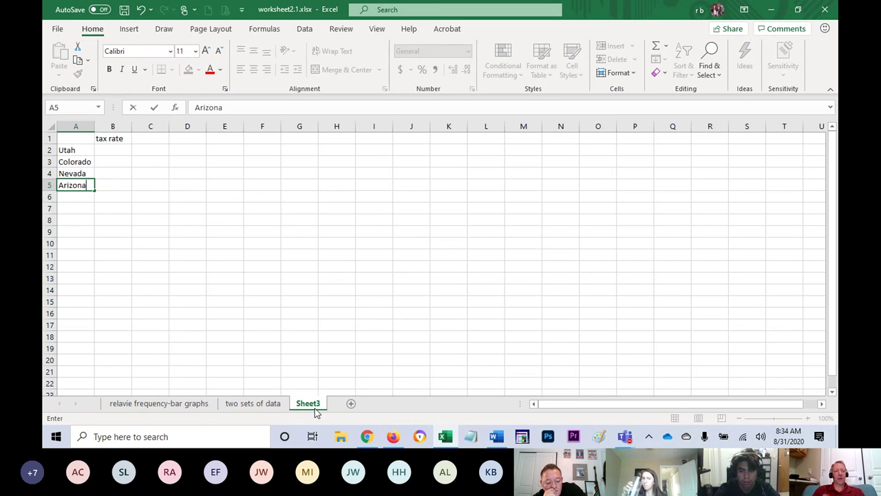
pyautogui.press('Return')
pyautogui.write('Idaho')
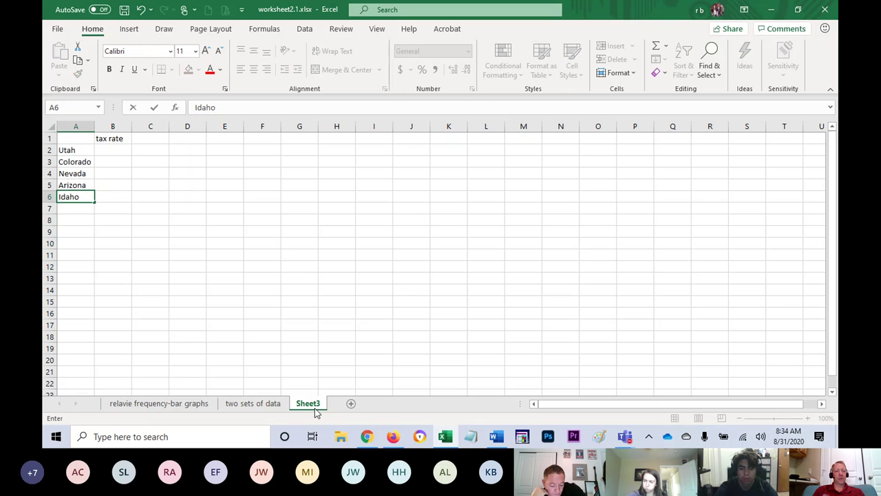
pyautogui.press('Return')
# Step: Enter a tax rate of 6.50% for Utah in cell B2
pyautogui.press('Up')
pyautogui.press('Up')
pyautogui.press('Up')
pyautogui.press('Up')
pyautogui.press('Up')
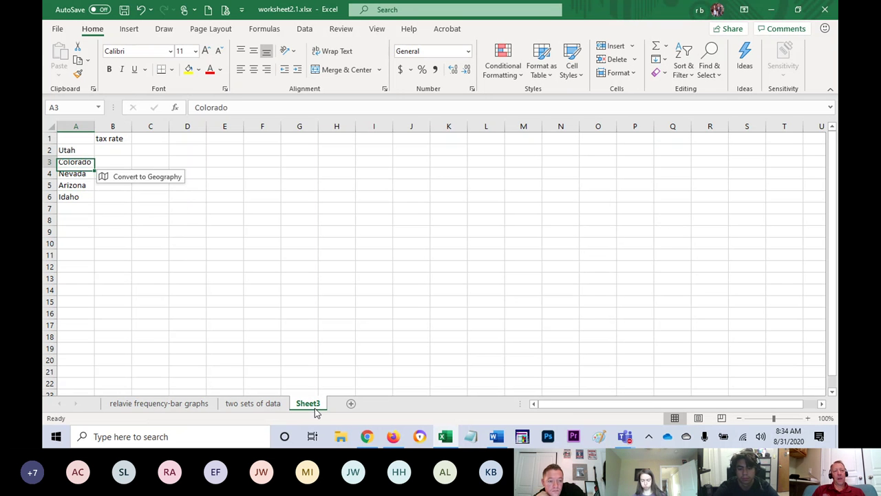
pyautogui.press('Right')
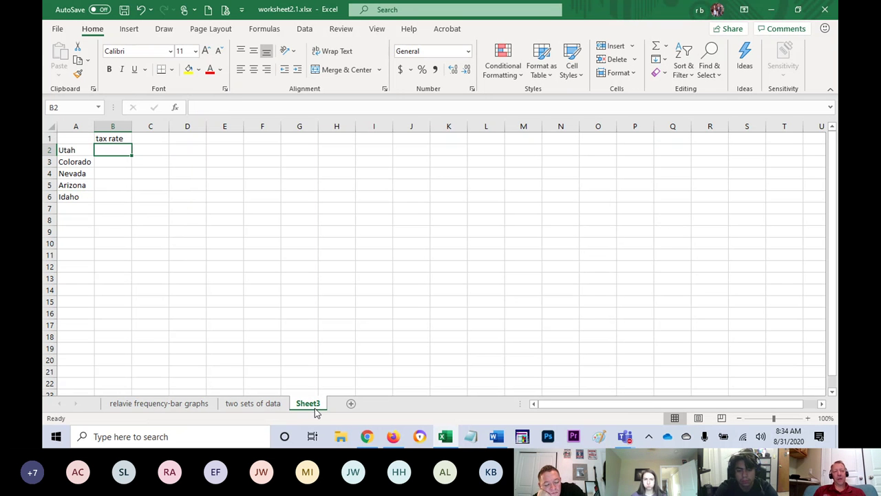
pyautogui.write('6.')
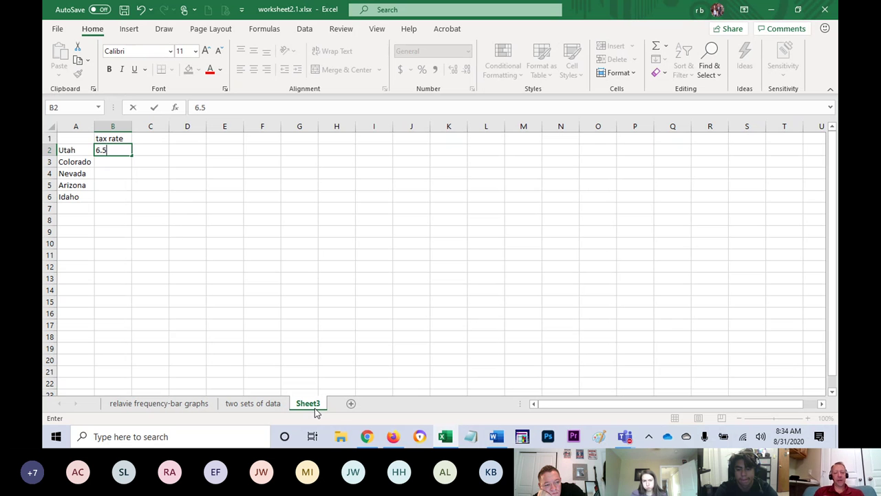
pyautogui.write('50%')
pyautogui.press('Return')
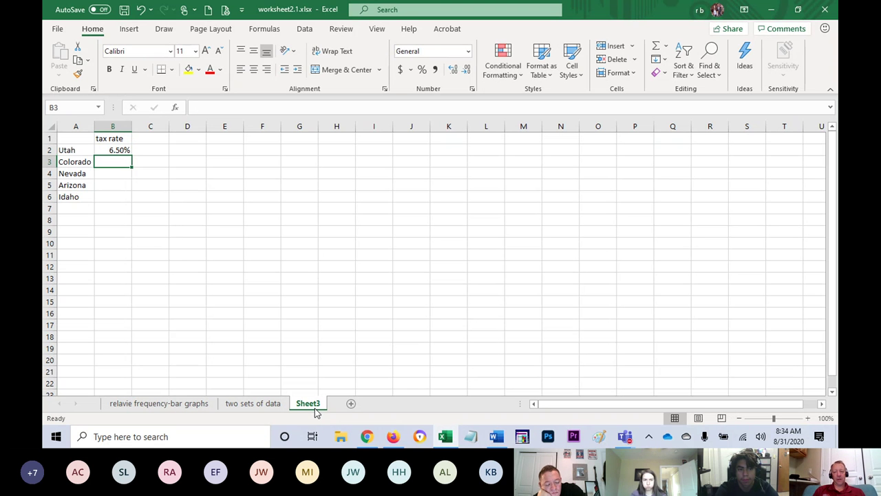
# Step: Fill in the remaining tax rates in B3:B6: Colorado 6%, Nevada 3%, Arizona 4.50% and Idaho 6.75%
pyautogui.write('6')
pyautogui.press('Return')
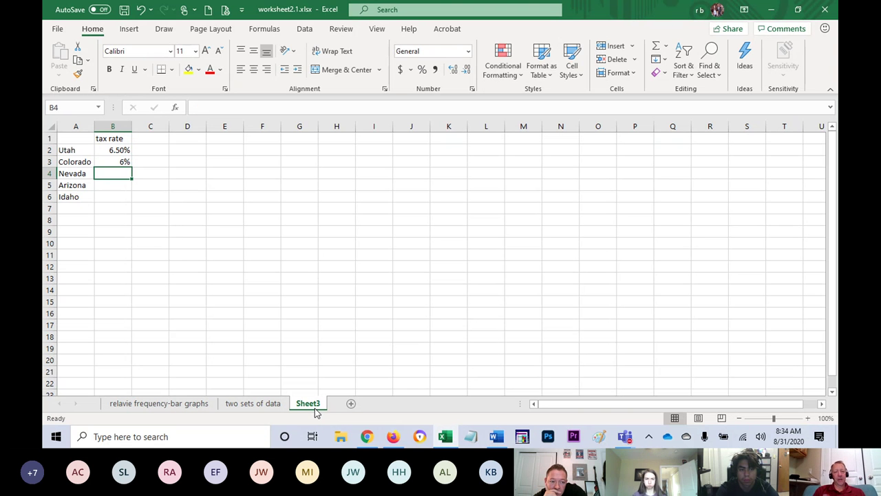
pyautogui.write('3')
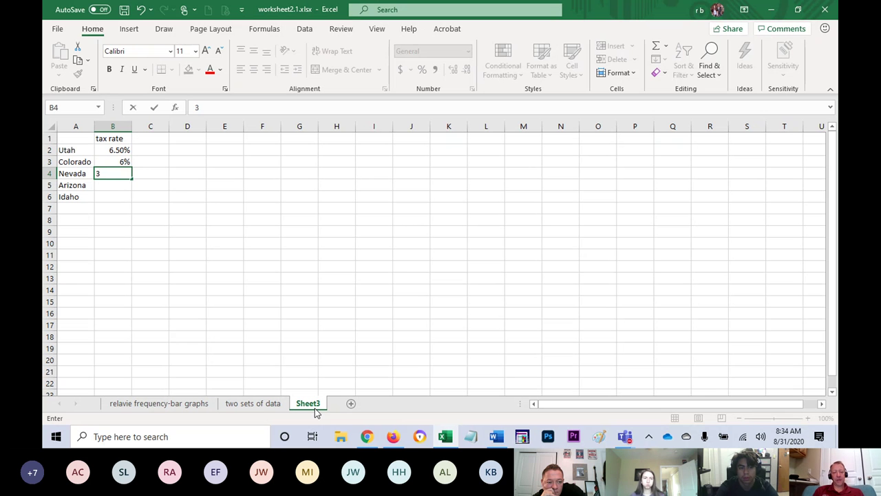
pyautogui.press('Return')
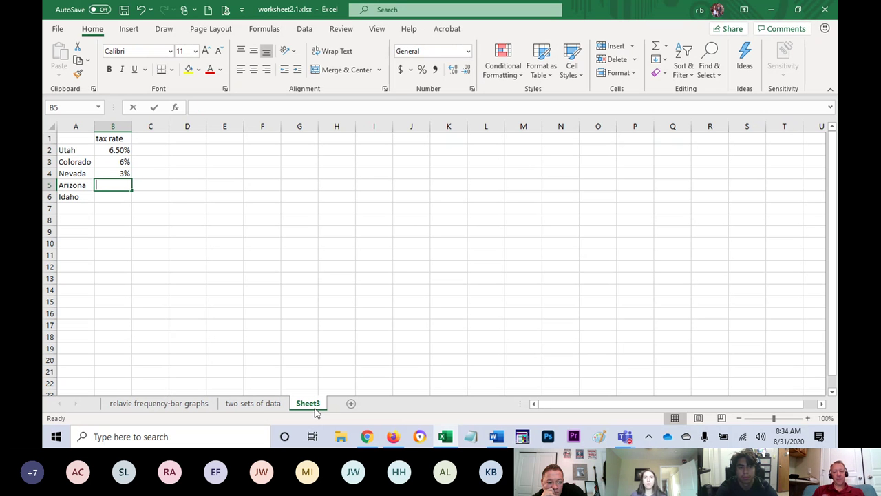
pyautogui.write('4.5')
pyautogui.press('Return')
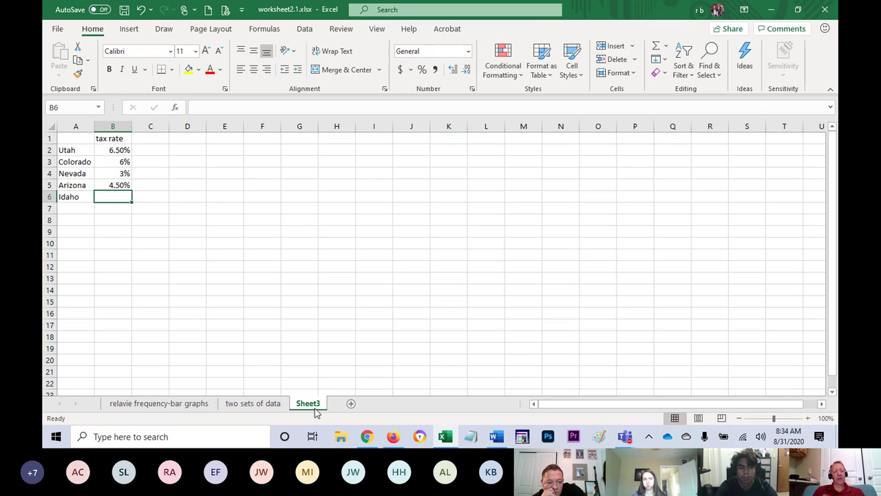
pyautogui.write('6.75')
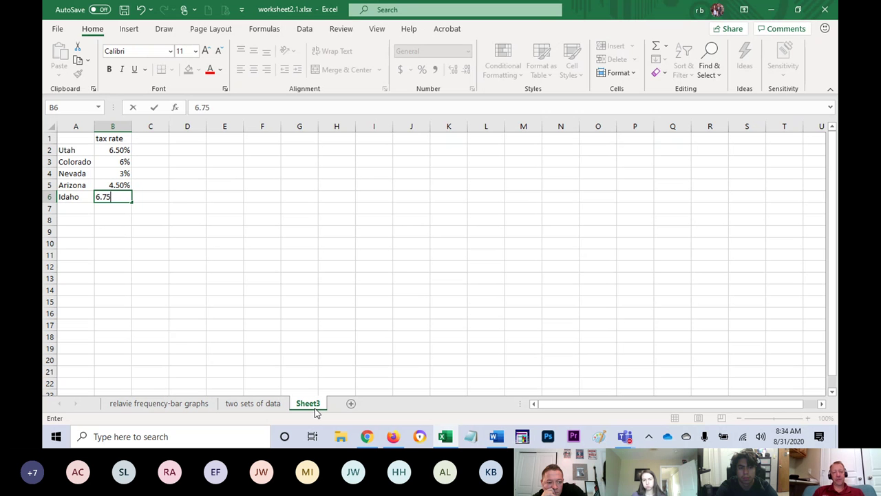
pyautogui.press('Return')
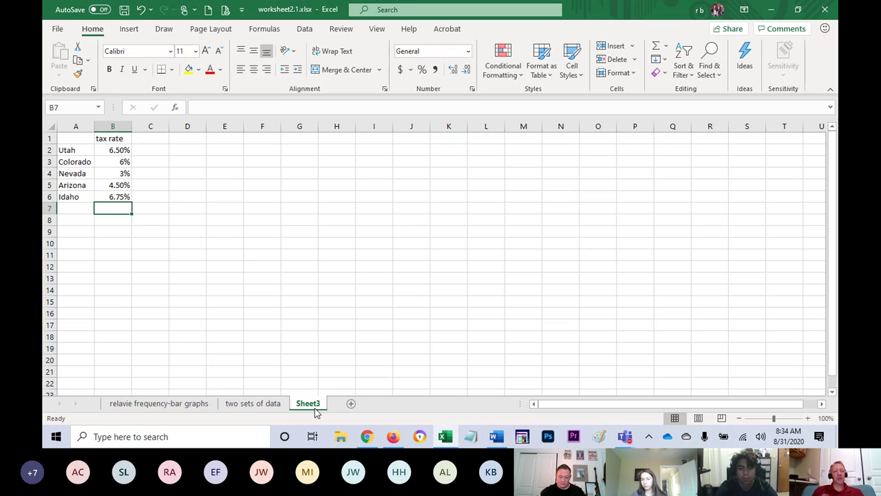
# Step: Switch to the Teams meeting and post two separate chat messages, "pie?" and "bar?"
pyautogui.hotkey('alt', 'Tab')
pyautogui.hotkey('alt', 'Tab')
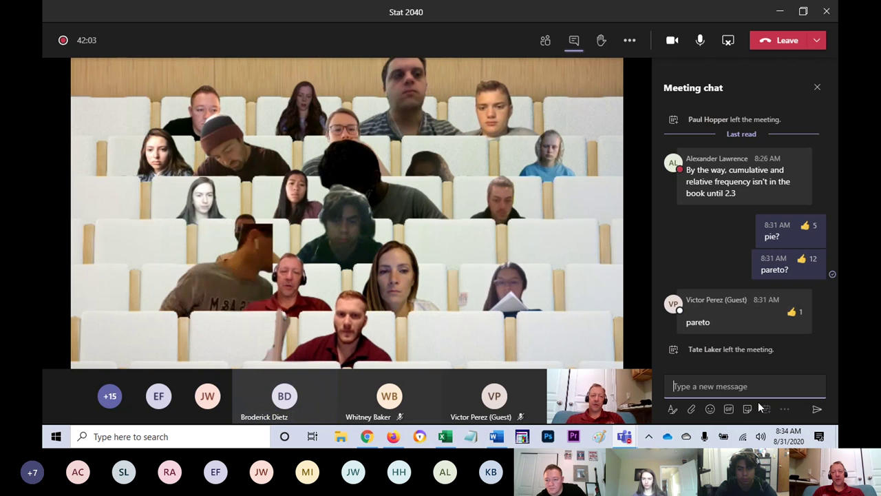
pyautogui.write('pie?')
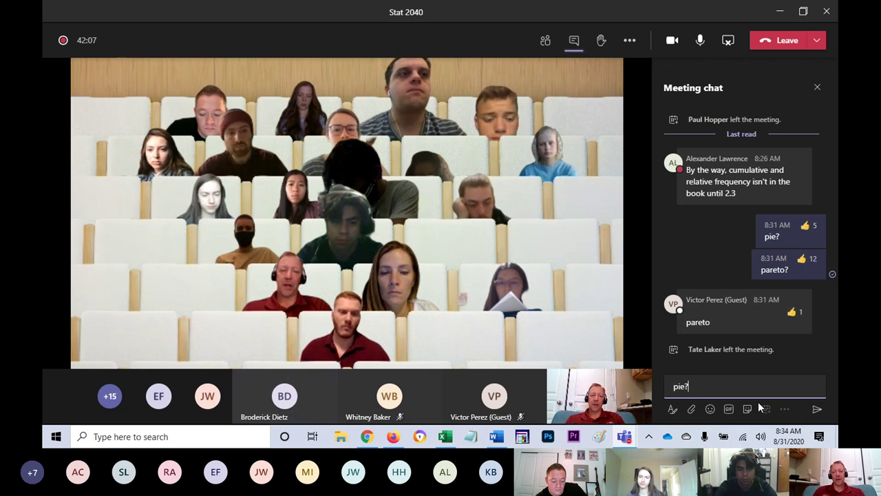
pyautogui.press('Return')
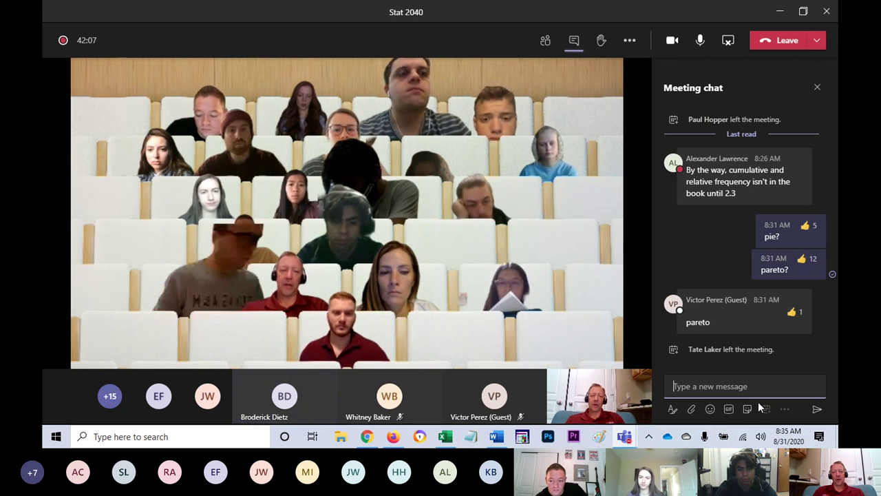
pyautogui.write('bar?')
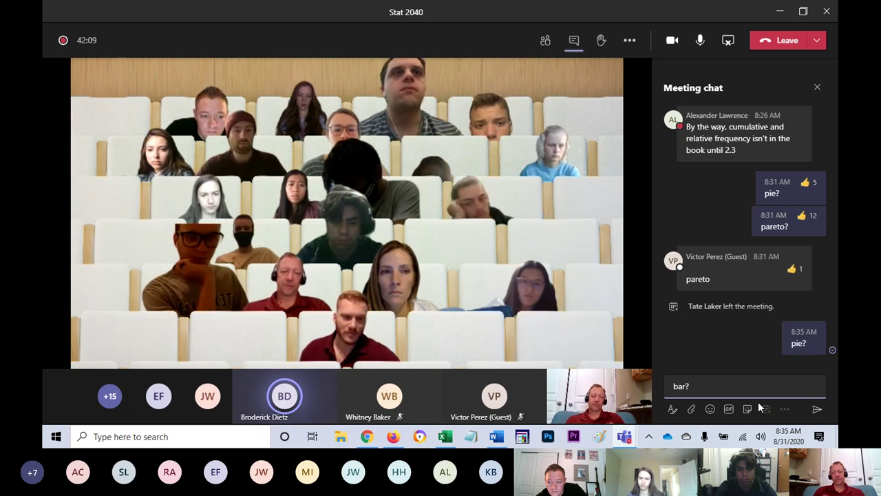
pyautogui.press('Return')
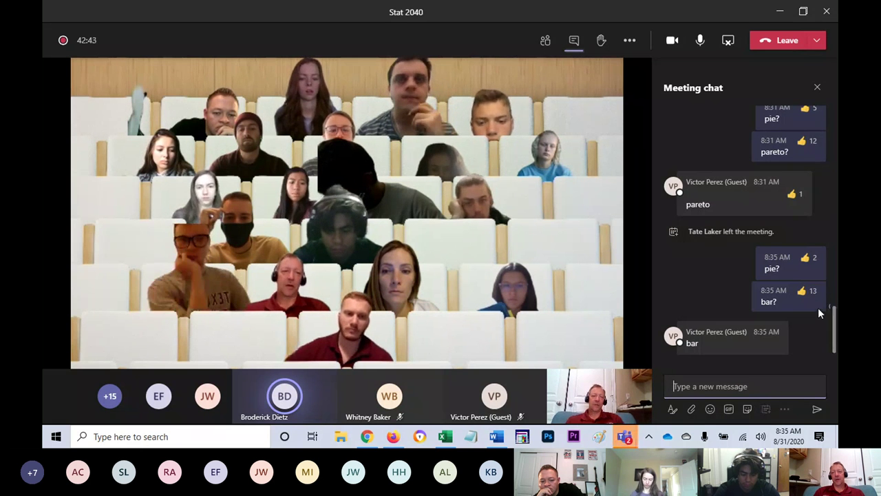
# Step: Check the like reactions on the "bar?" message in the meeting chat
pyautogui.moveTo(809, 292)
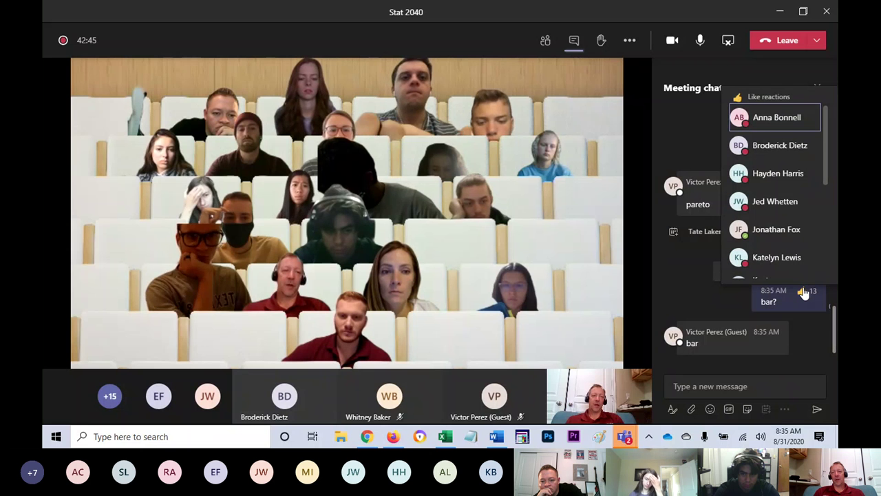
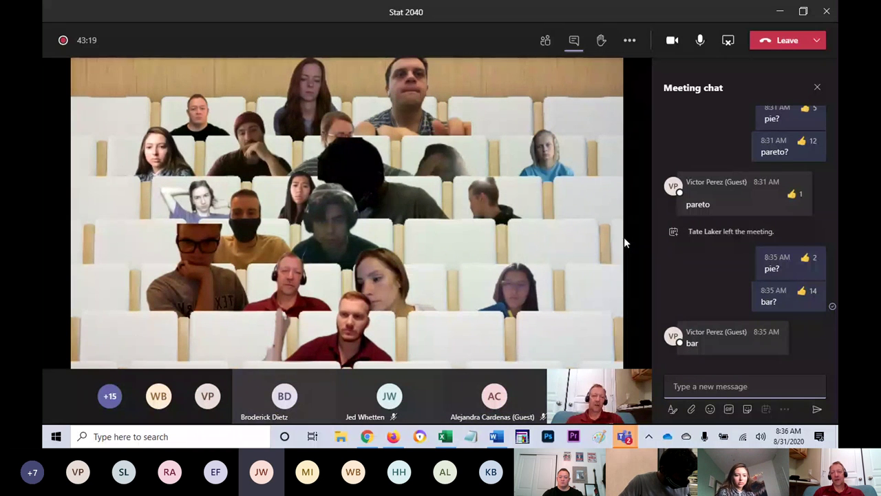
pyautogui.click(803, 295)
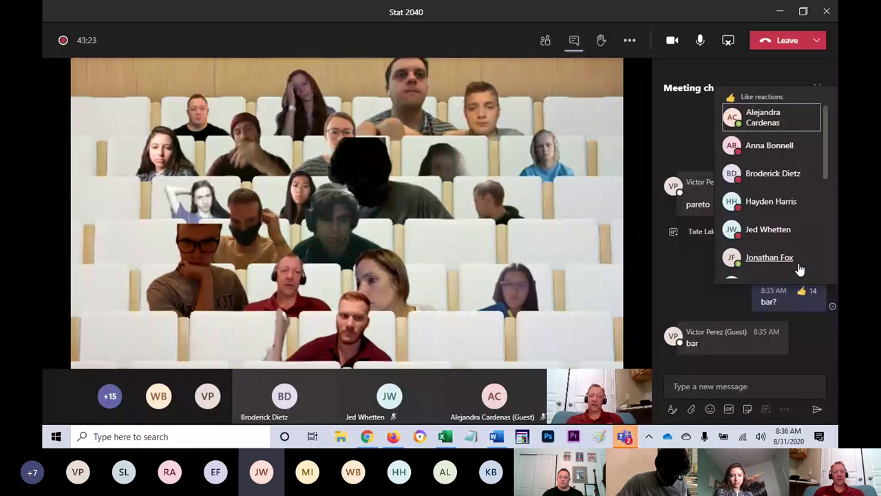
pyautogui.moveTo(786, 332)
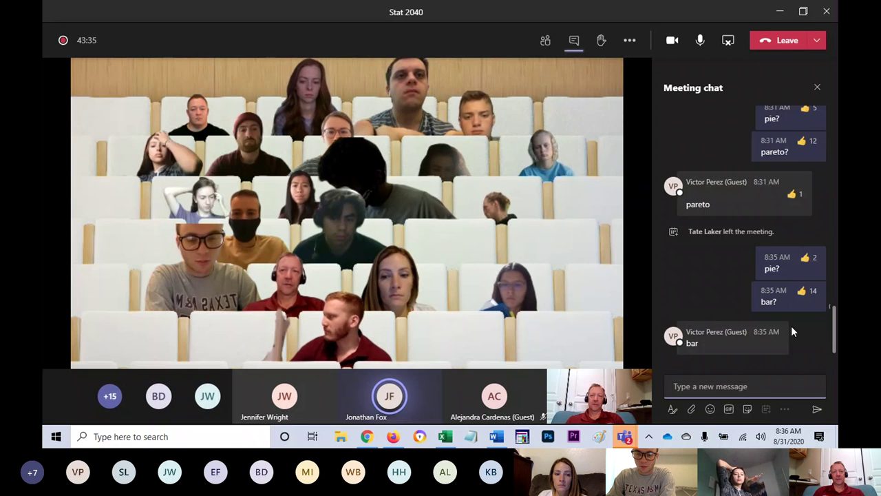
# Step: Return to Excel and total the tax rates in cell B8 of Sheet3 with =SUM(B2:B7)
pyautogui.hotkey('alt', 'Tab')
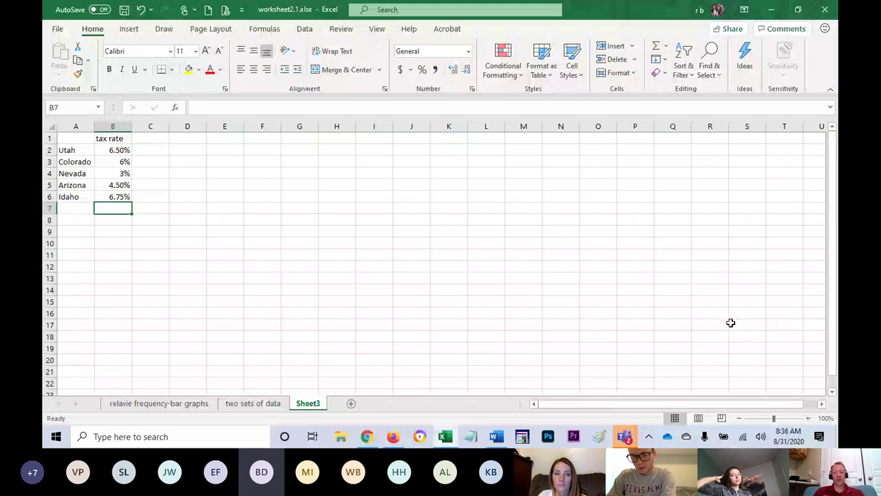
pyautogui.press('Return')
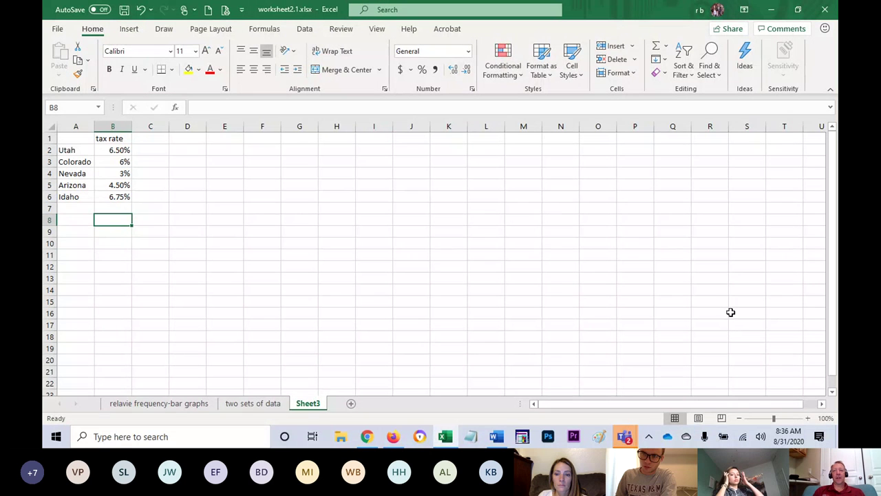
pyautogui.click(656, 49)
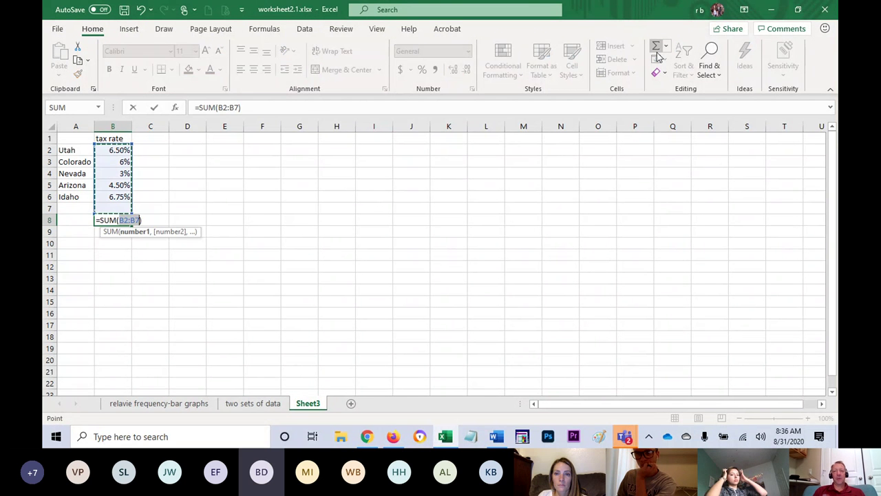
pyautogui.press('Return')
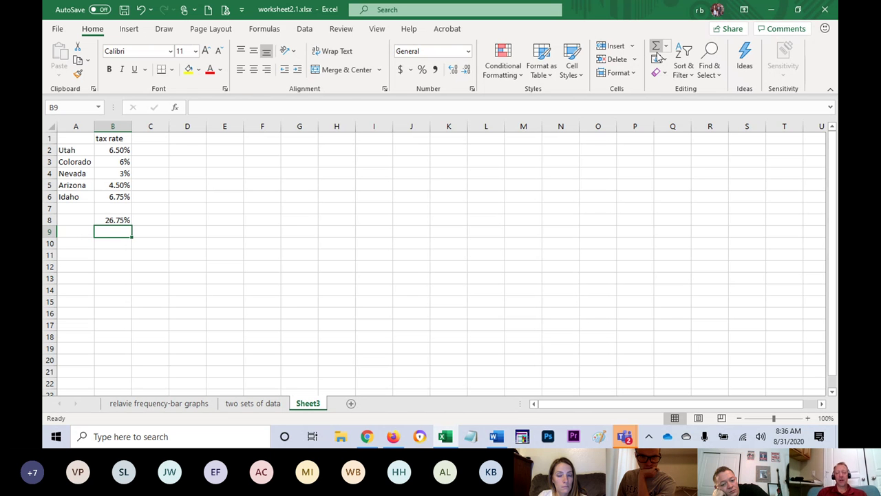
# Step: Add the heading "State" in cell A1 above the list of states
pyautogui.press('Up')
pyautogui.press('Up')
pyautogui.press('Up')
pyautogui.press('Up')
pyautogui.press('Up')
pyautogui.press('Up')
pyautogui.press('Up')
pyautogui.press('Up')
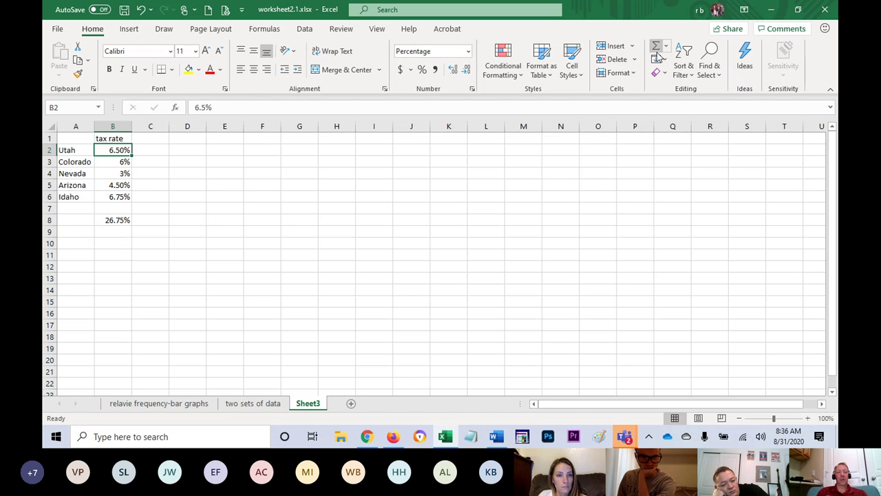
pyautogui.press('Left')
pyautogui.write('State')
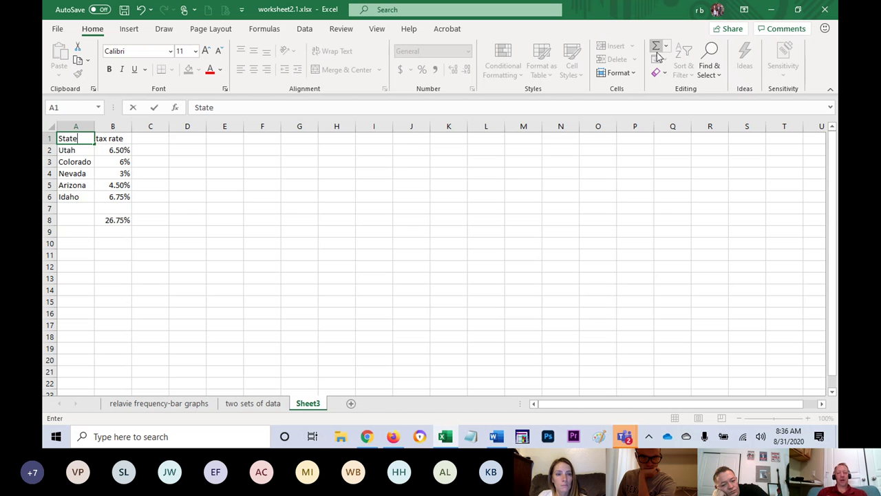
# Step: Select the state tax rate table A1:B6, leaving out the total in B8
pyautogui.hotkey('shift', 'Down')
pyautogui.hotkey('shift', 'Down')
pyautogui.hotkey('shift', 'Down')
pyautogui.hotkey('shift', 'Down')
pyautogui.hotkey('shift', 'Down')
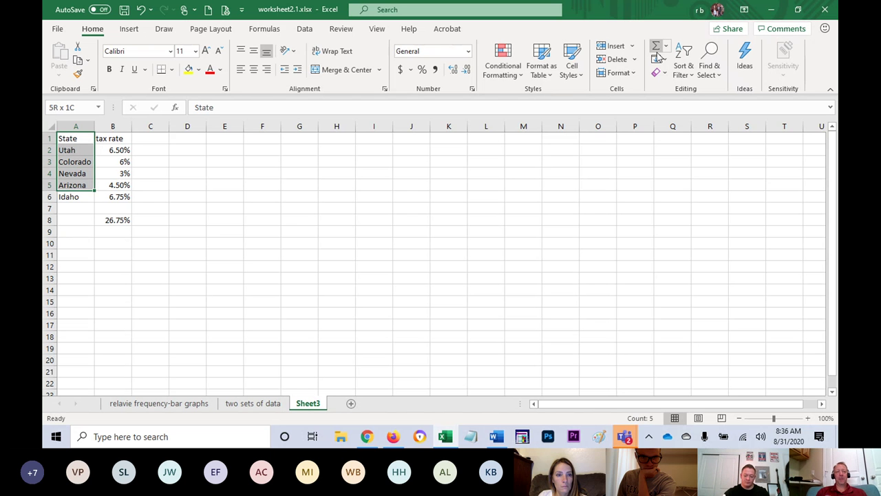
pyautogui.hotkey('shift', 'Right')
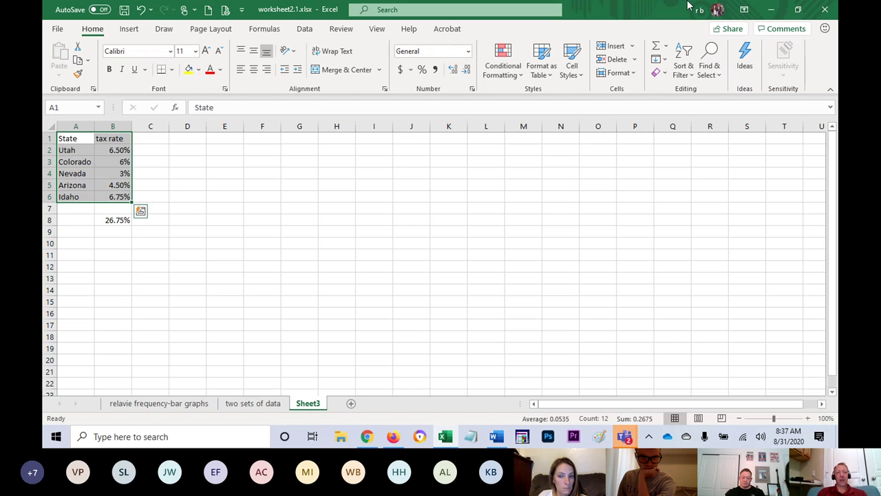
# Step: Try out a 2-D pie chart of the state tax rates and delete it from the sheet
pyautogui.click(128, 30)
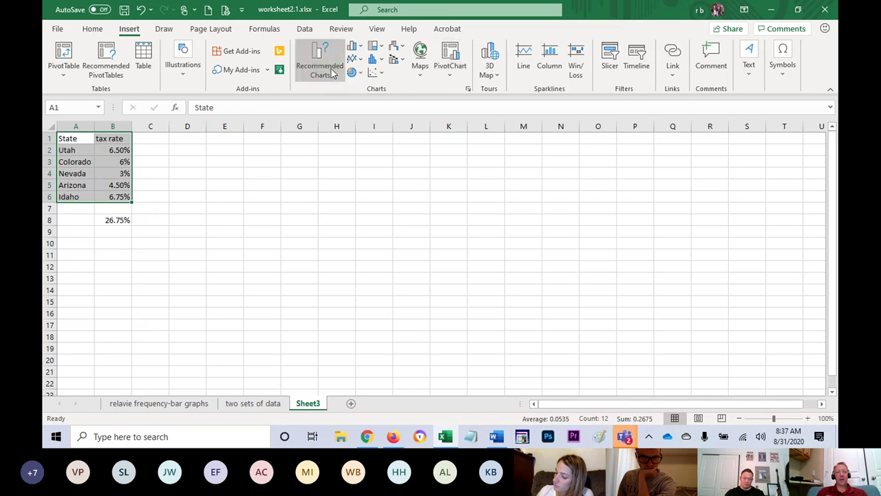
pyautogui.click(359, 75)
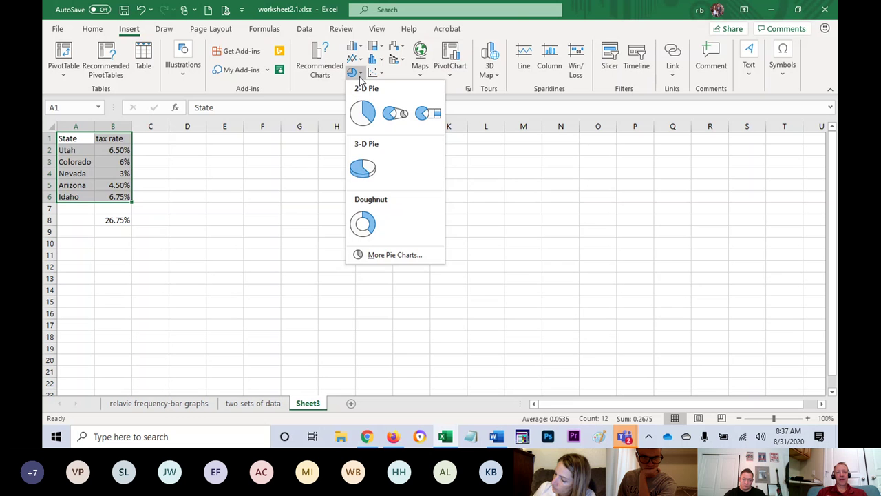
pyautogui.click(362, 113)
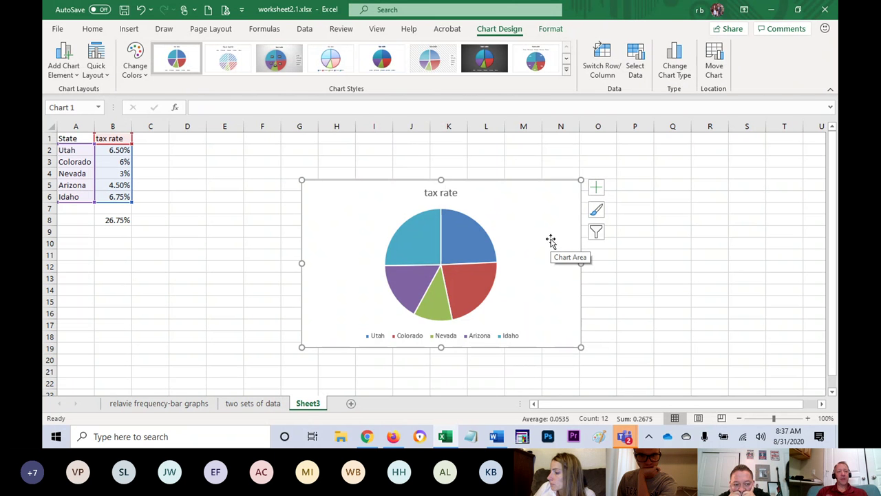
pyautogui.press('Delete')
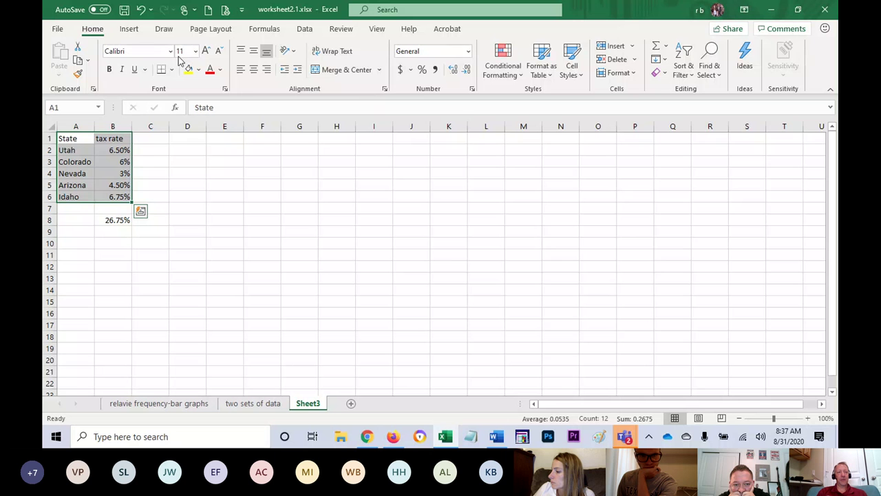
# Step: Insert a 2-D clustered column chart of the state tax rates and move it to about columns I to P, rows 2 to 16
pyautogui.click(129, 30)
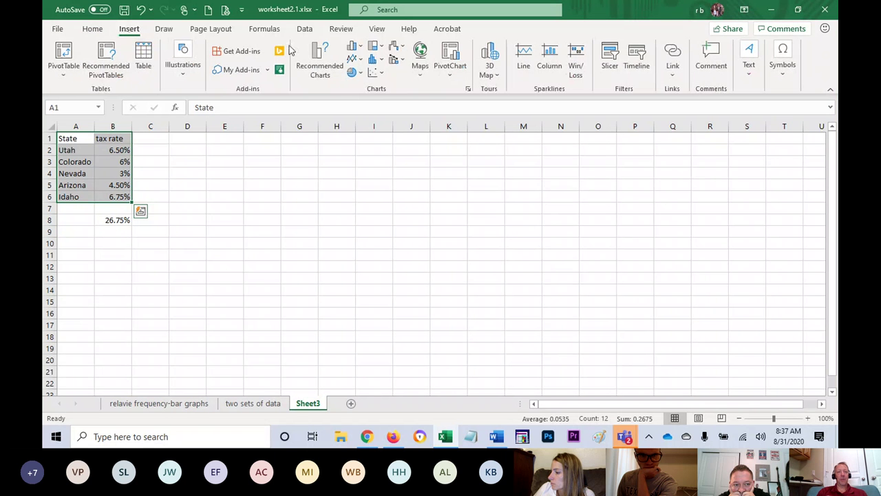
pyautogui.click(353, 47)
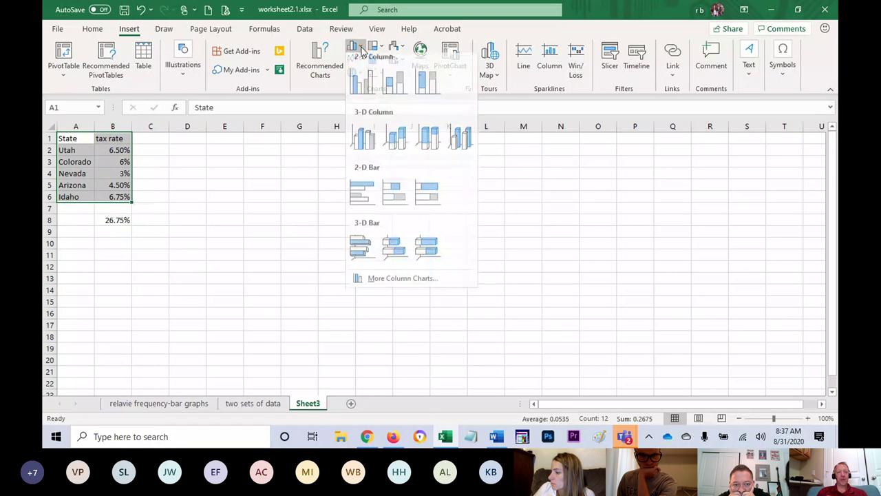
pyautogui.click(364, 90)
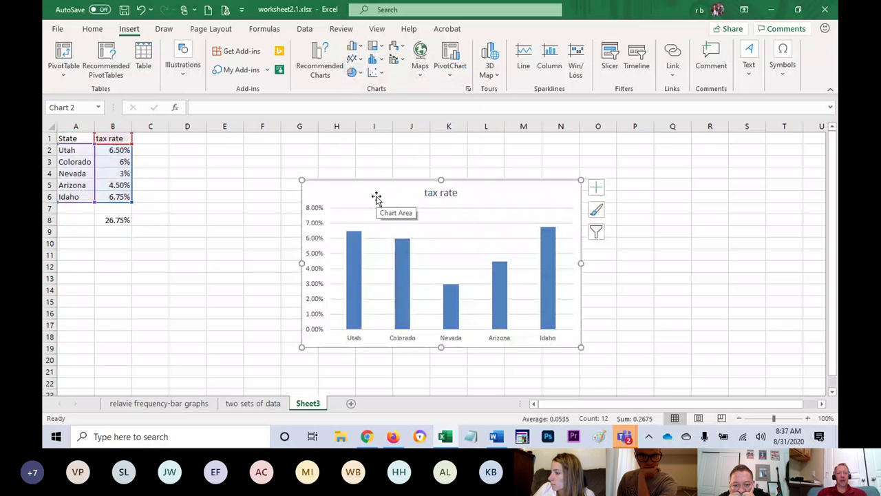
pyautogui.moveTo(376, 198); pyautogui.dragTo(440, 168)
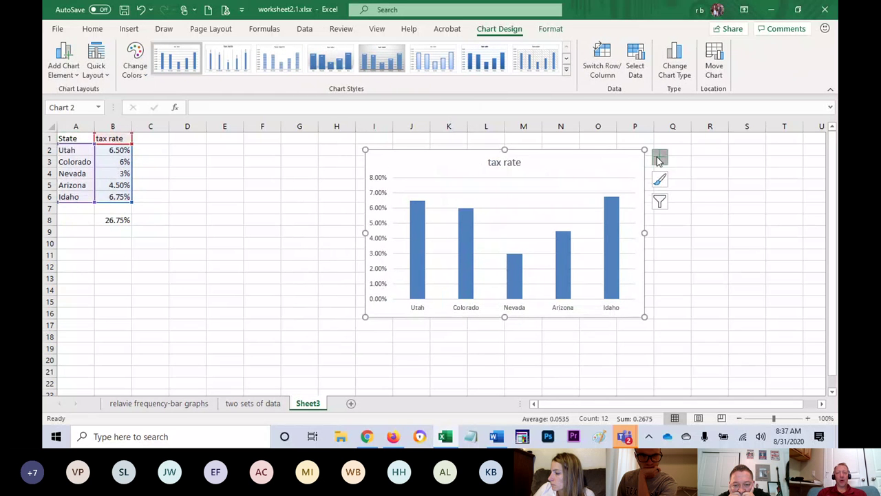
# Step: Add axis titles to the tax rate chart and set the horizontal axis title to "western states"
pyautogui.click(658, 160)
pyautogui.click(688, 183)
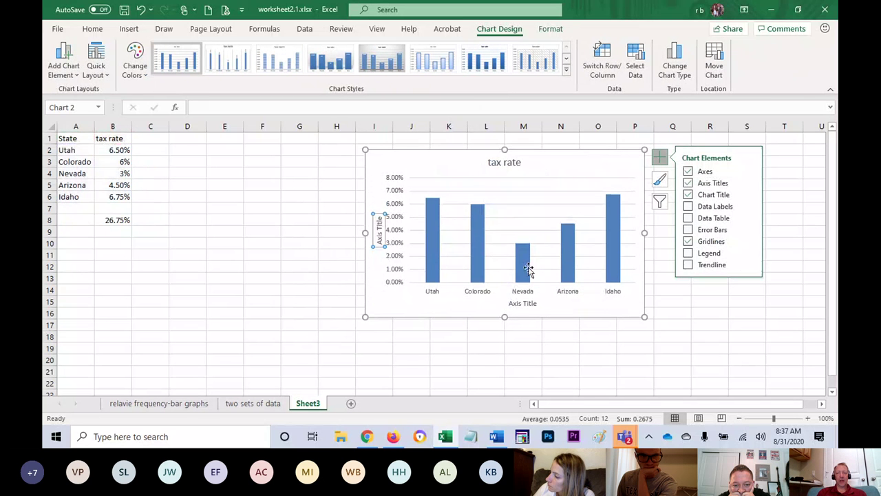
pyautogui.click(523, 309)
pyautogui.click(526, 307)
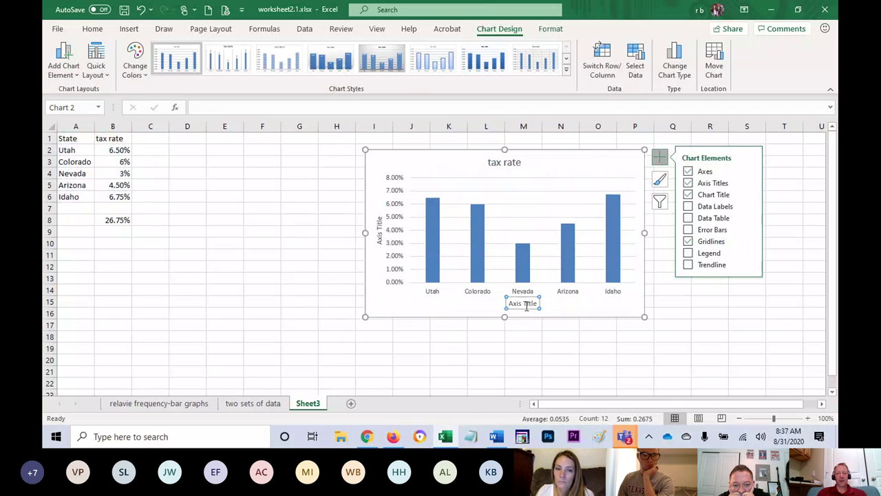
pyautogui.write('western st')
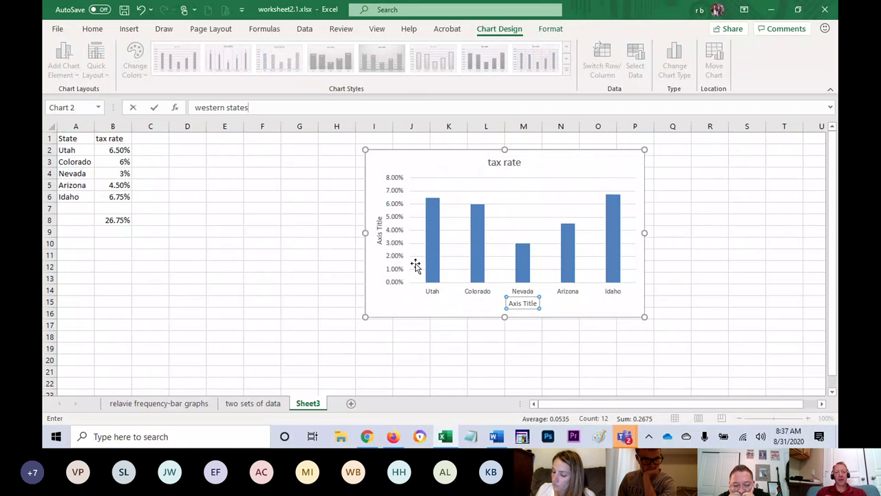
pyautogui.write('ates')
# Step: Set the vertical axis title to "Tax rate" and the chart title to "Sales Tax rate"
pyautogui.click(377, 237)
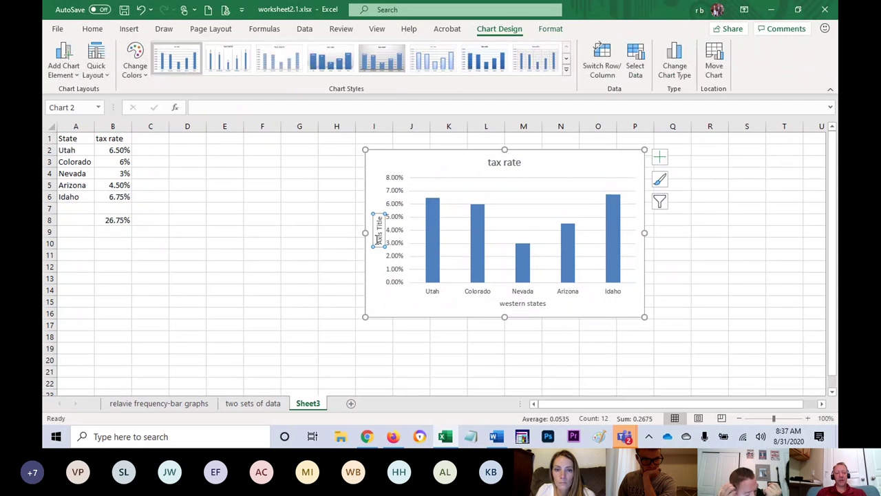
pyautogui.write('Tax rate')
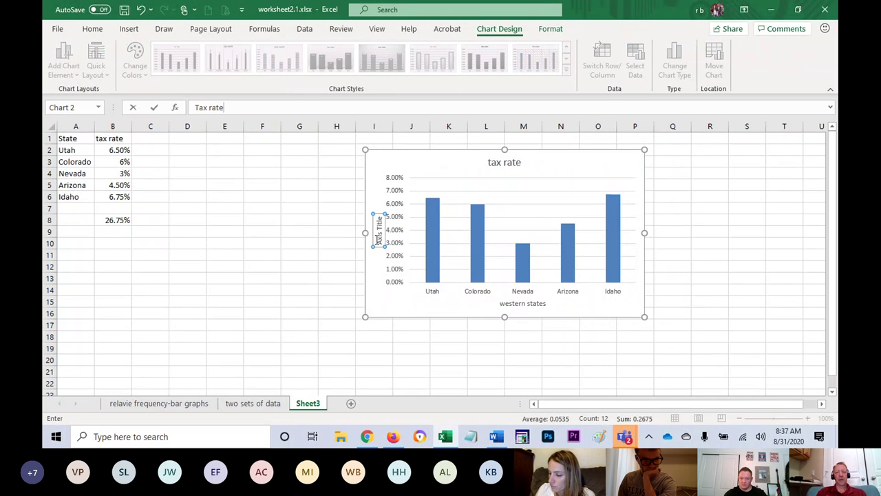
pyautogui.click(500, 166)
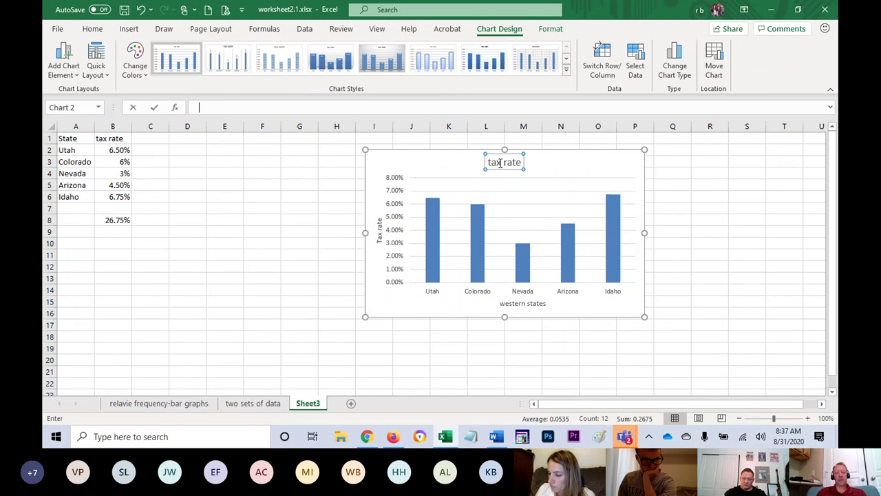
pyautogui.write('SAles Tax ')
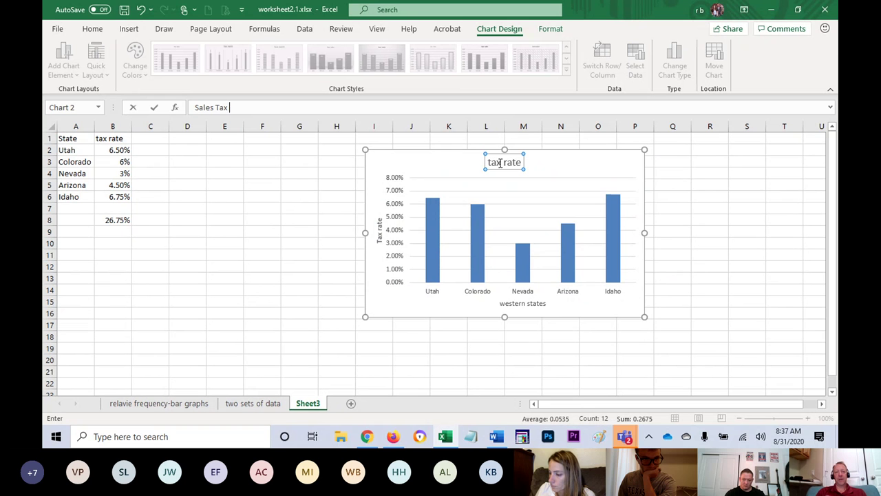
pyautogui.write('rate')
pyautogui.press('Return')
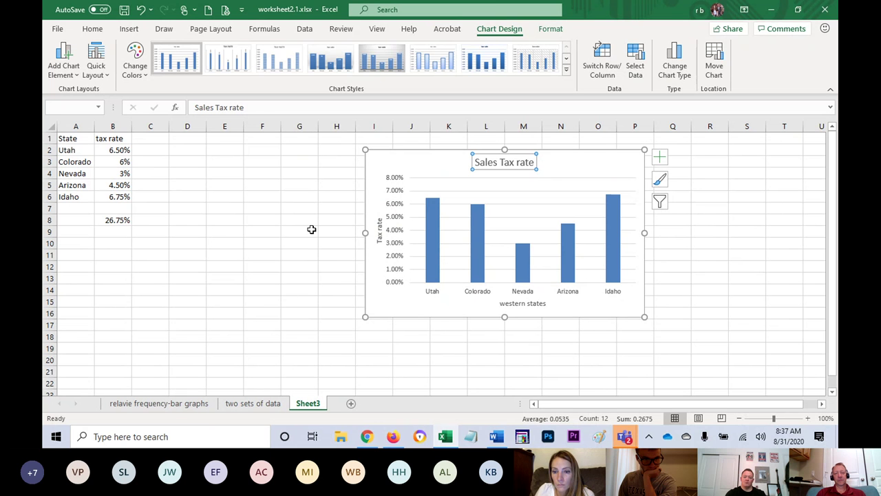
# Step: Switch to Microsoft Teams to check the Stat 2040 meeting chat and return to the Excel worksheet
pyautogui.hotkey('alt', 'Tab')
pyautogui.hotkey('alt', 'Tab')
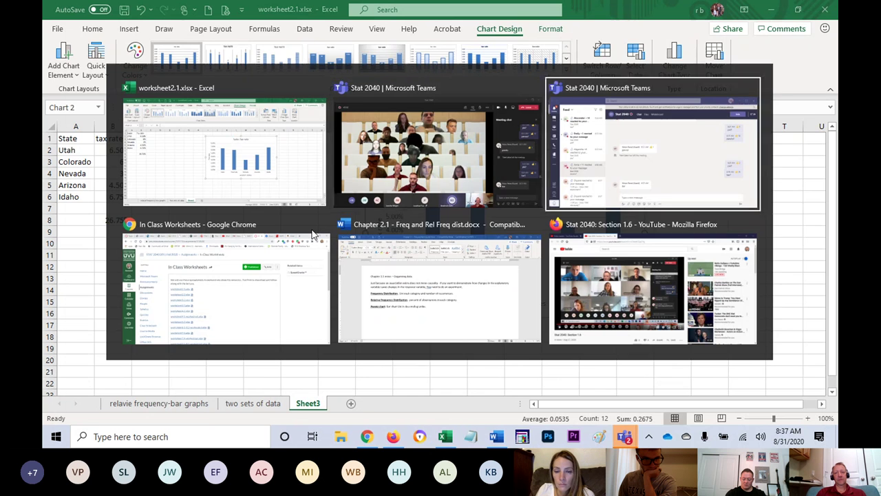
pyautogui.click(197, 120)
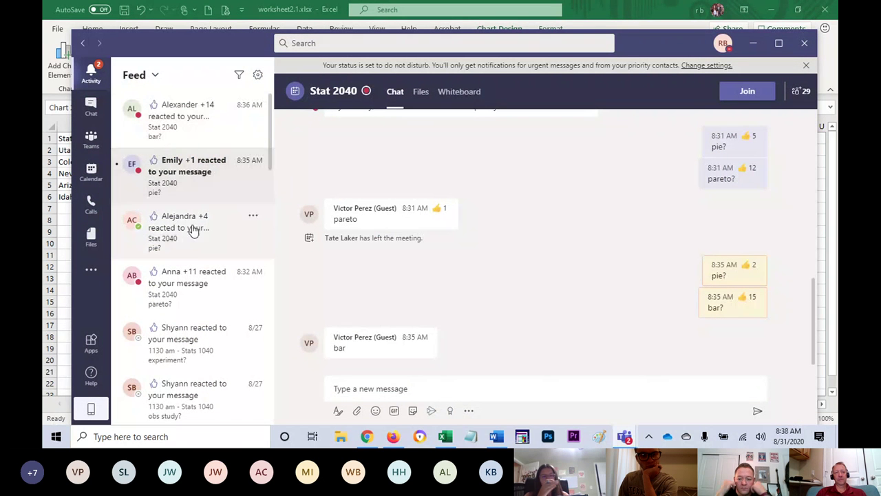
pyautogui.hotkey('alt', 'Tab')
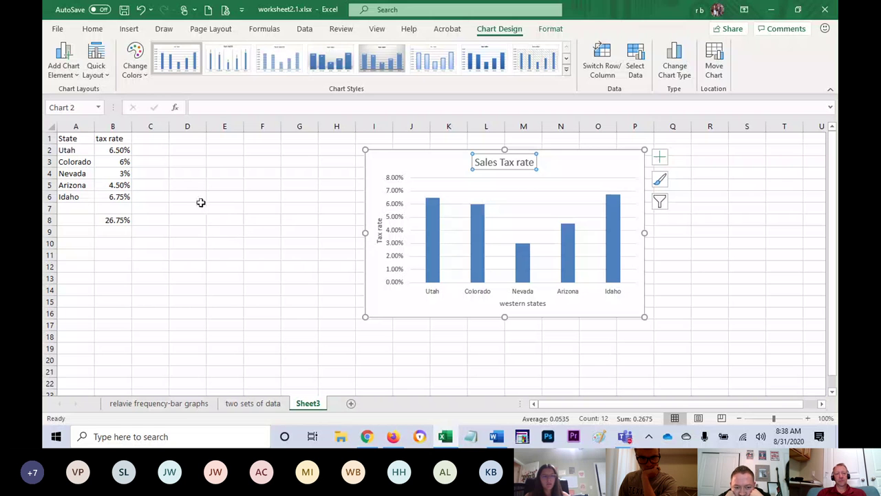
# Step: Sort the state table by tax rate from largest to smallest
pyautogui.click(125, 162)
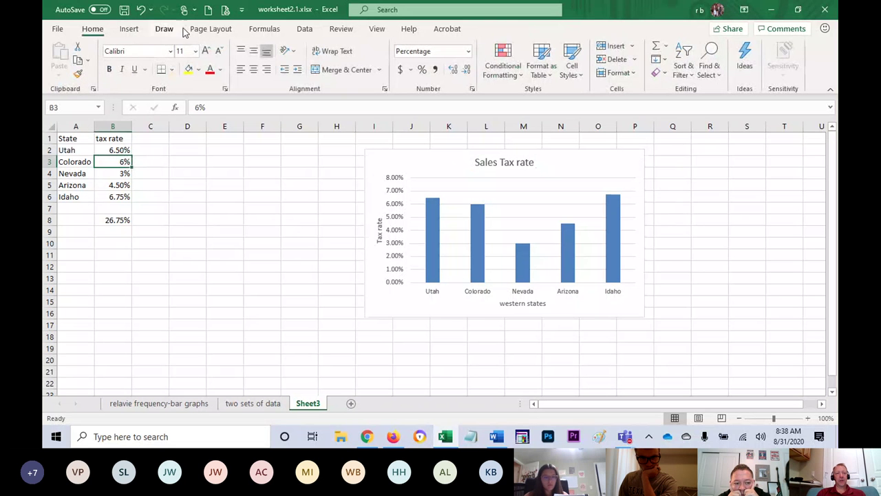
pyautogui.click(307, 32)
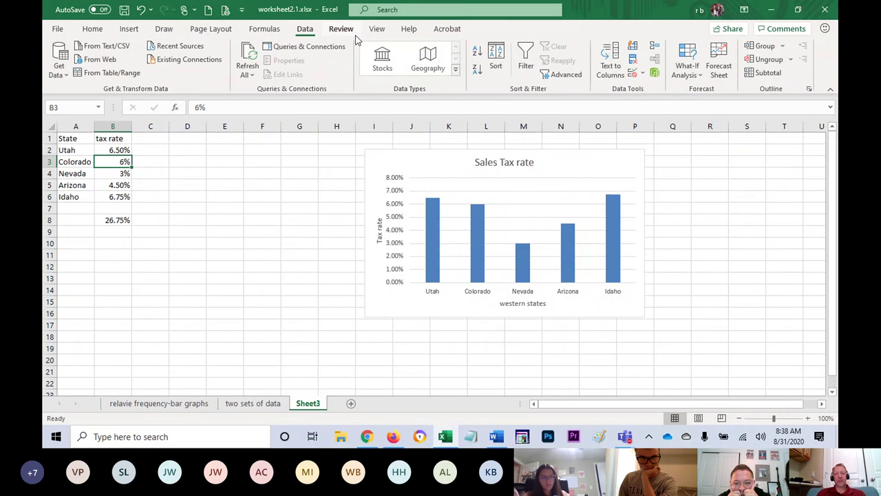
pyautogui.click(477, 70)
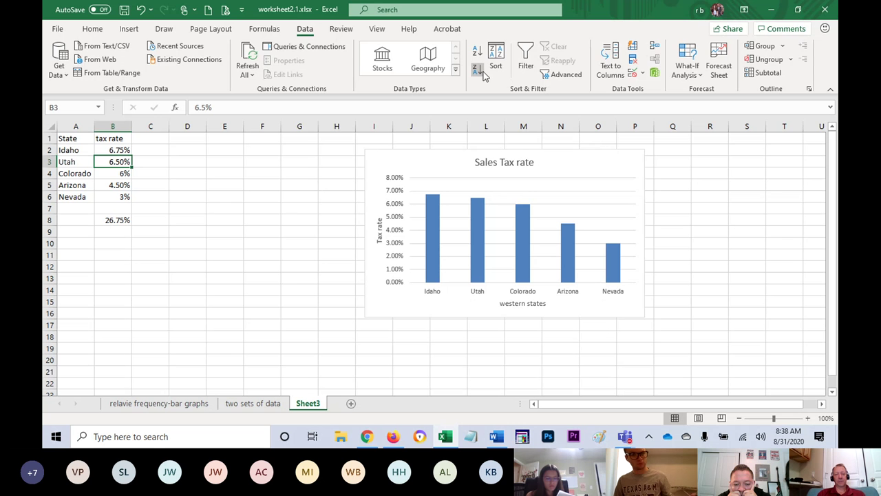
# Step: Enter the label "pareto chart" in cell J18 below the sales tax chart
pyautogui.click(412, 335)
pyautogui.write('pate')
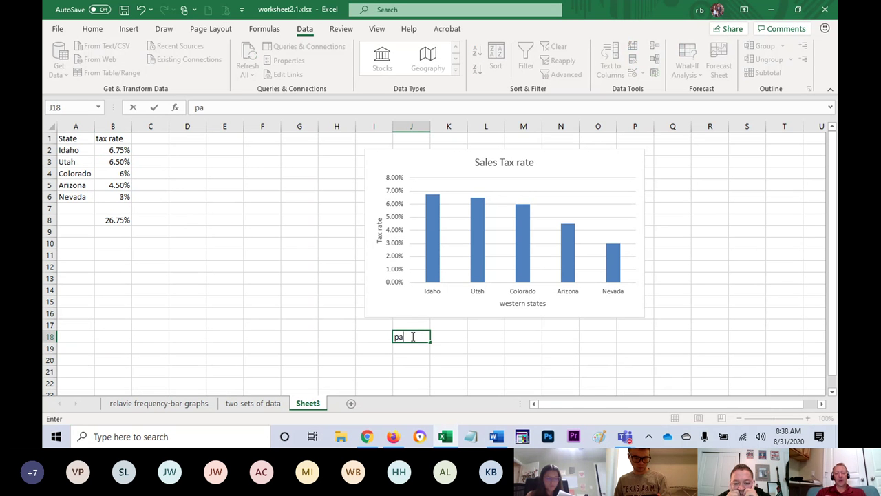
pyautogui.press('BackSpace')
pyautogui.press('BackSpace')
pyautogui.write('re')
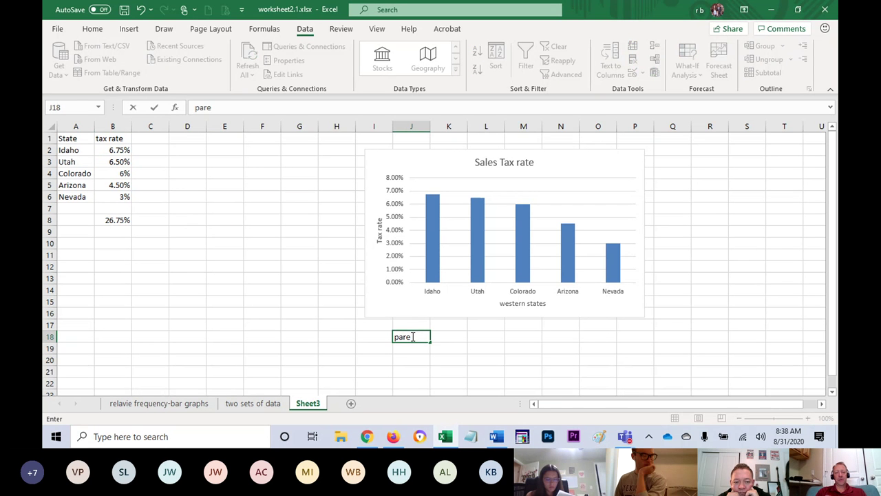
pyautogui.write('to shart')
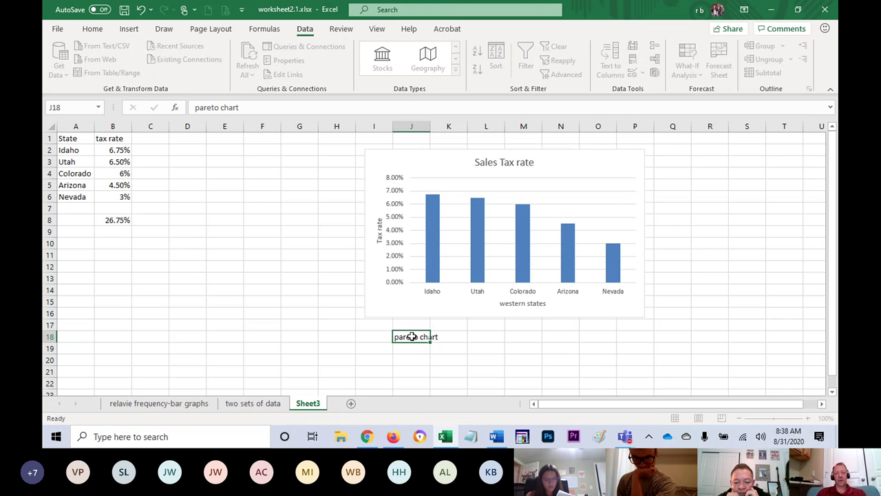
pyautogui.press('Return')
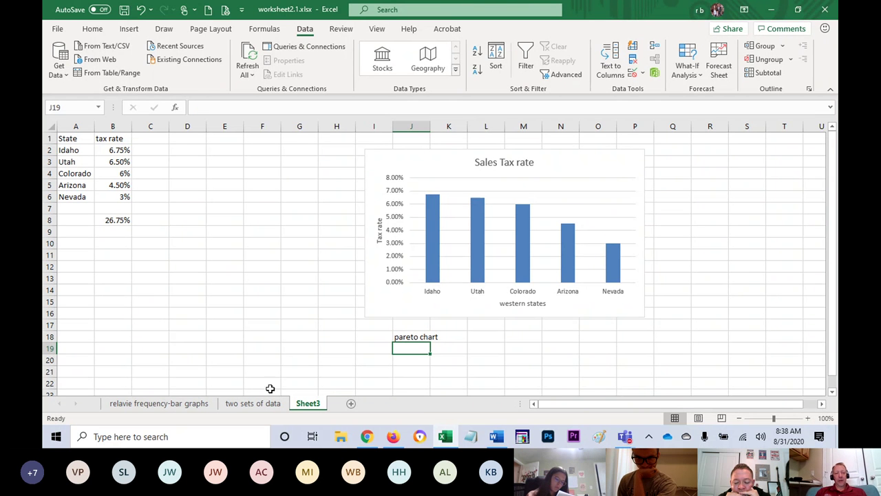
# Step: Compare the graph notes on the relavie frequency-bar graphs sheet with the state tax data A2:B6 on Sheet3
pyautogui.click(198, 404)
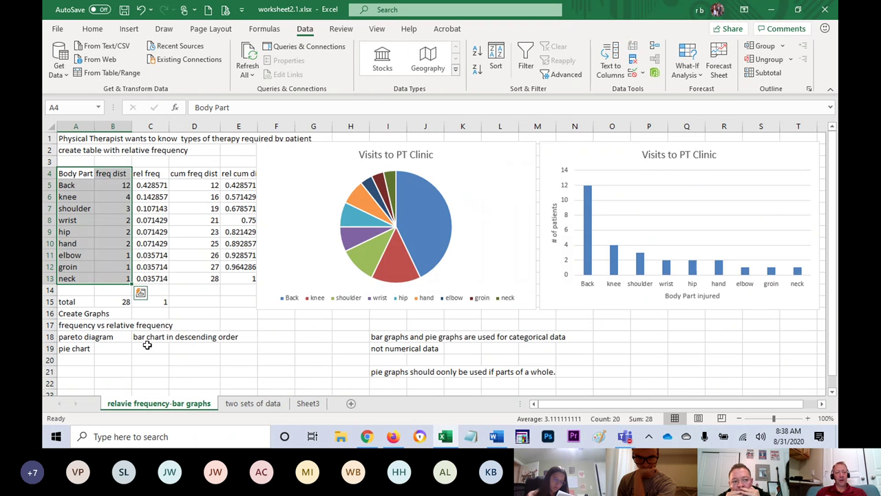
pyautogui.click(308, 404)
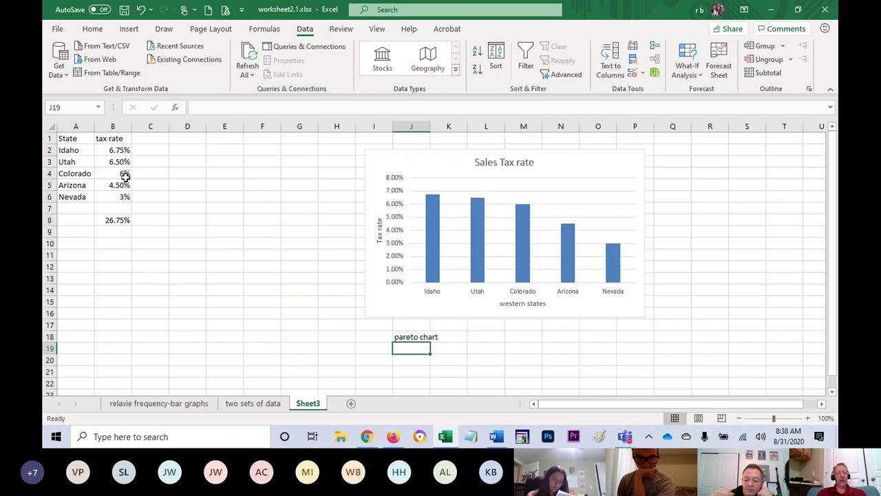
pyautogui.moveTo(86, 149); pyautogui.dragTo(117, 196)
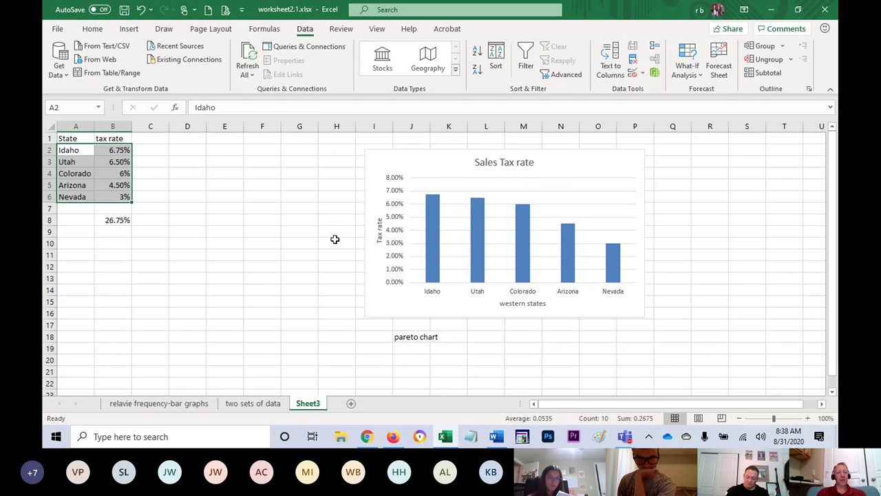
pyautogui.click(177, 402)
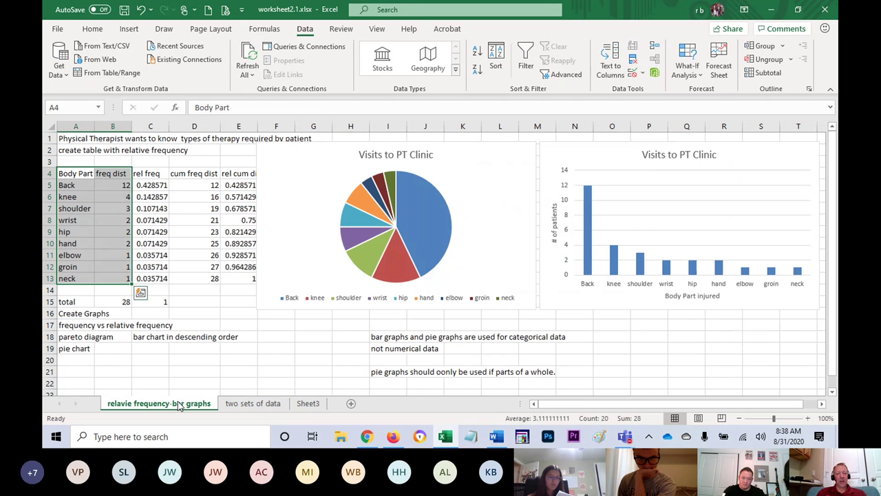
# Step: On the two sets of data sheet, insert a 2-D clustered column chart of the education table A1:C8
pyautogui.click(251, 403)
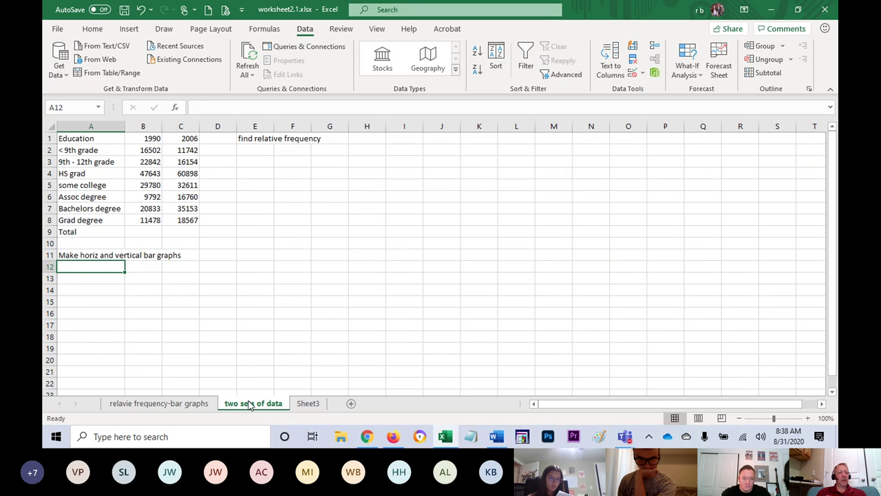
pyautogui.click(336, 225)
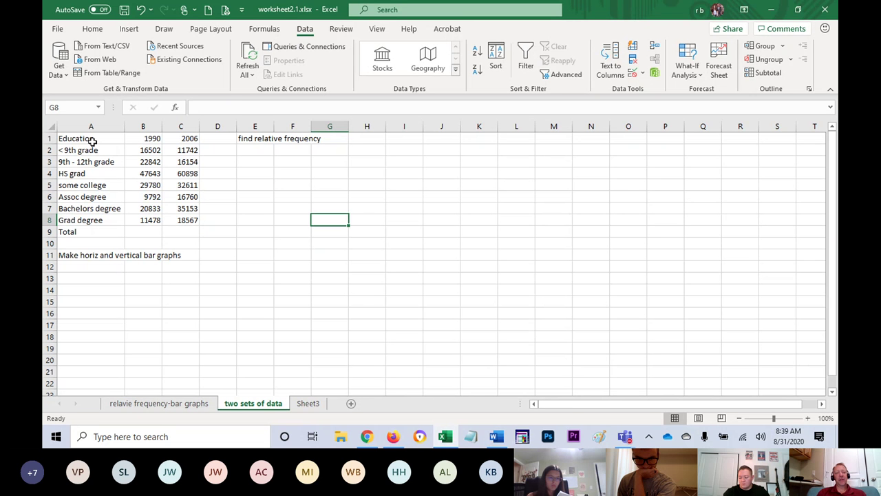
pyautogui.moveTo(91, 140)
pyautogui.mouseDown()
pyautogui.moveTo(86, 149)
pyautogui.moveTo(153, 163)
pyautogui.moveTo(177, 183)
pyautogui.moveTo(179, 221)
pyautogui.mouseUp()
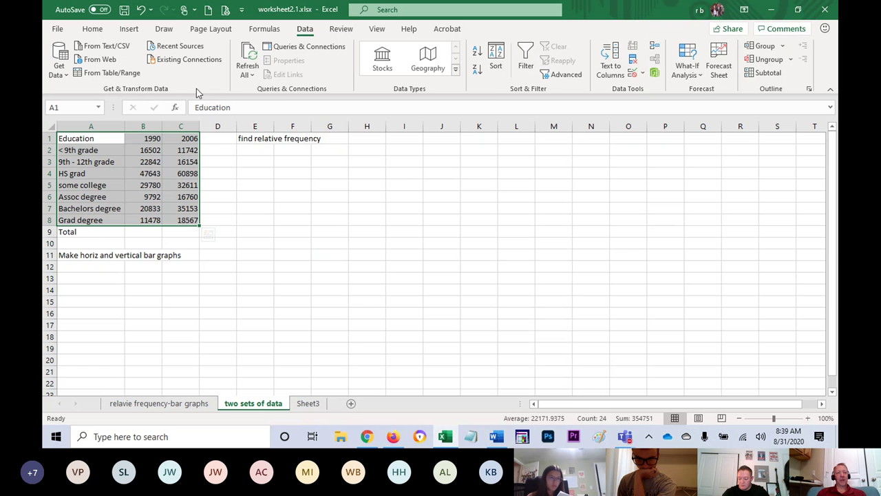
pyautogui.click(129, 31)
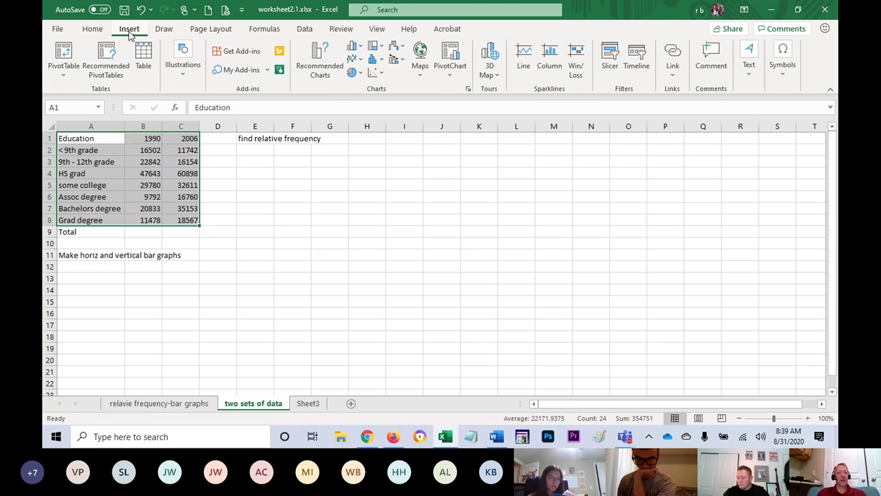
pyautogui.click(358, 50)
pyautogui.click(362, 87)
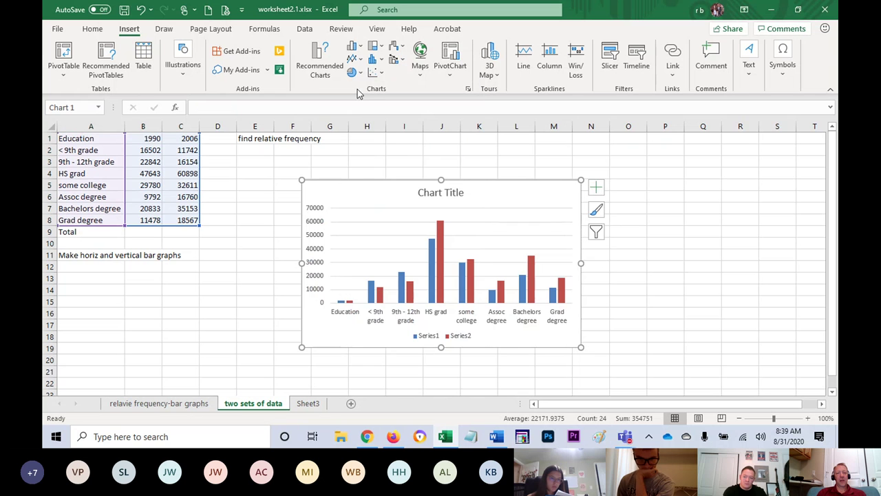
# Step: Move the education chart and enlarge it to cover about columns E to O, rows 2 to 21
pyautogui.moveTo(371, 200); pyautogui.dragTo(433, 172)
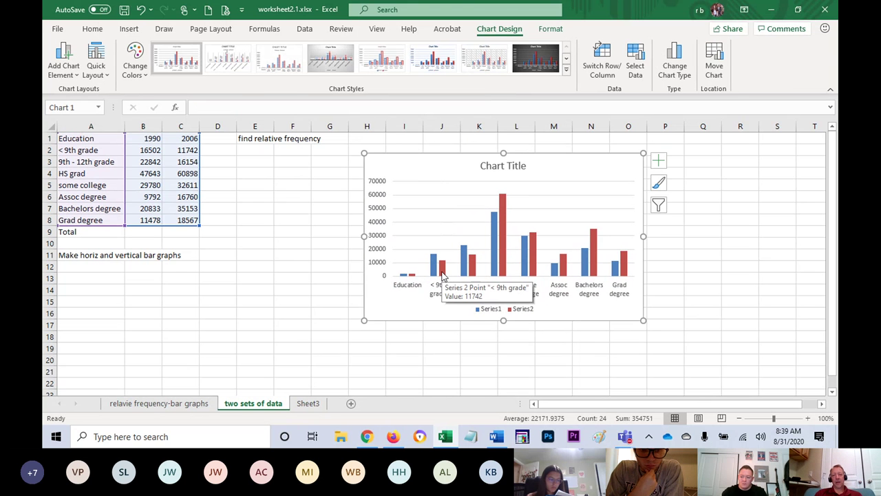
pyautogui.click(699, 311)
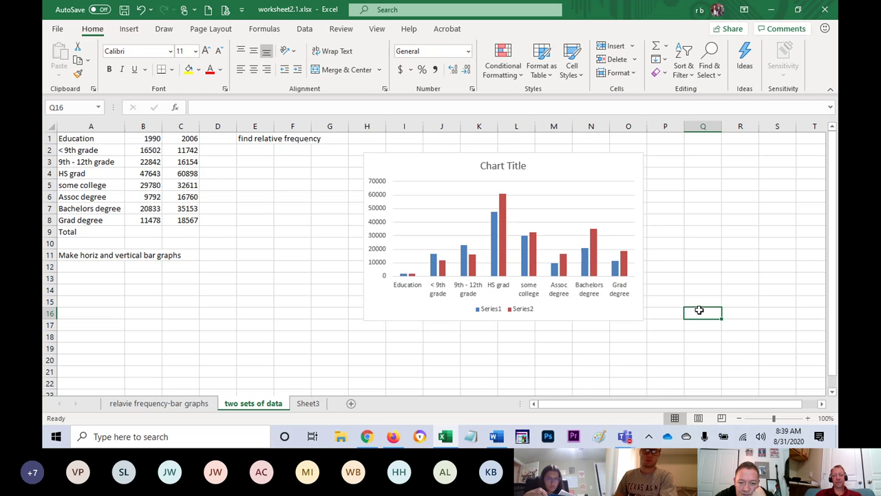
pyautogui.click(379, 307)
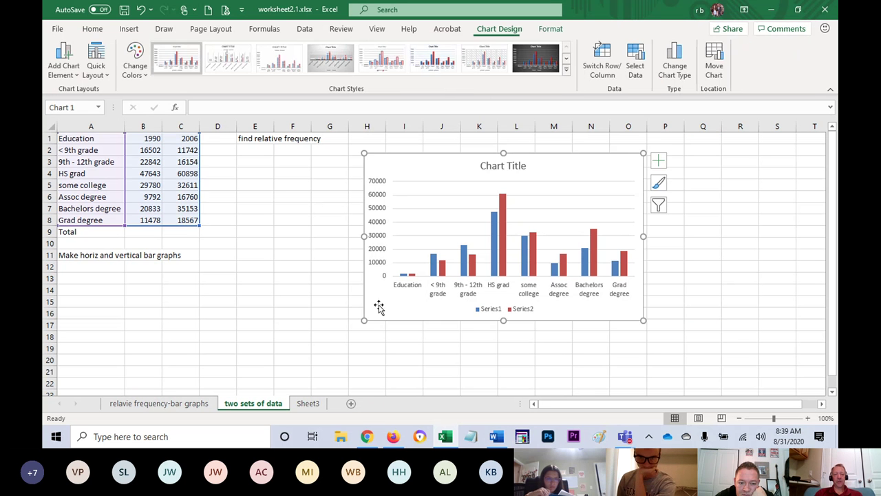
pyautogui.click(362, 323)
pyautogui.click(368, 318)
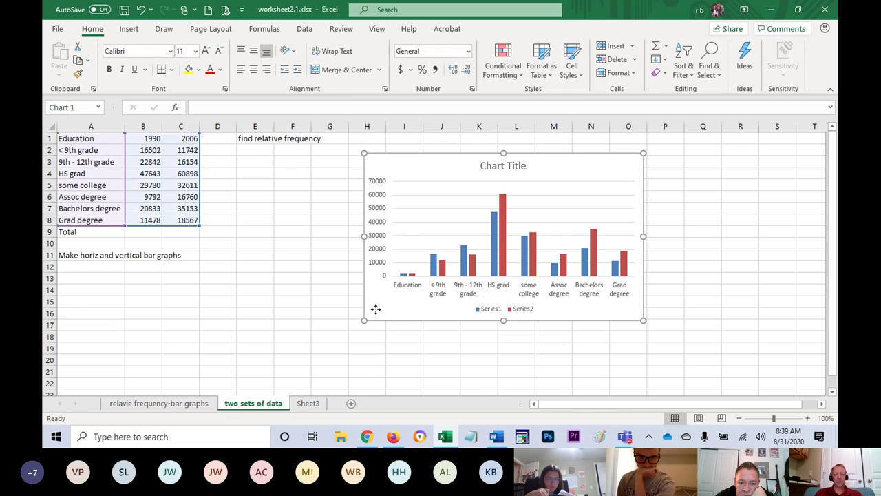
pyautogui.moveTo(364, 320); pyautogui.dragTo(247, 374)
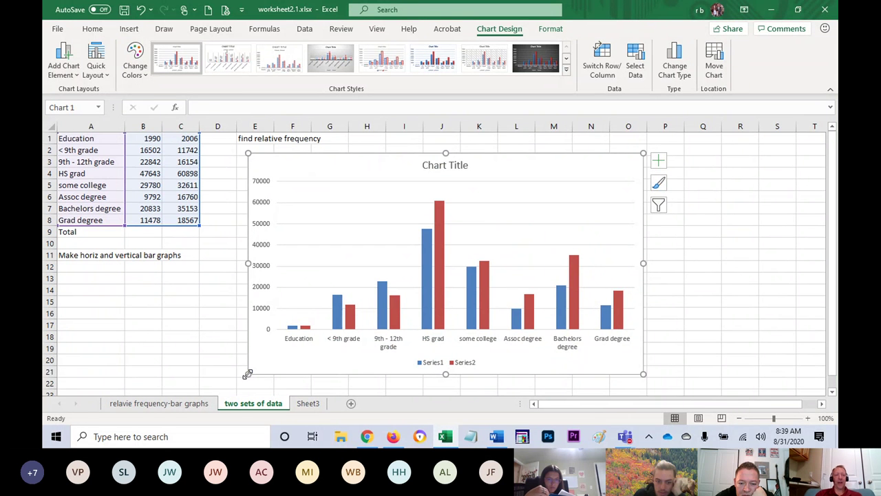
# Step: Check the table headings in A1:C1 against the categories and series in the education chart
pyautogui.moveTo(178, 139); pyautogui.dragTo(81, 135)
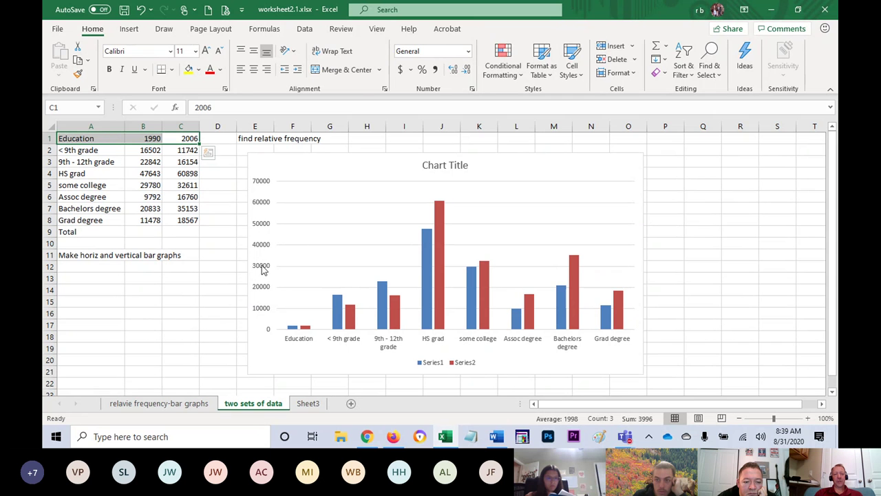
pyautogui.click(366, 168)
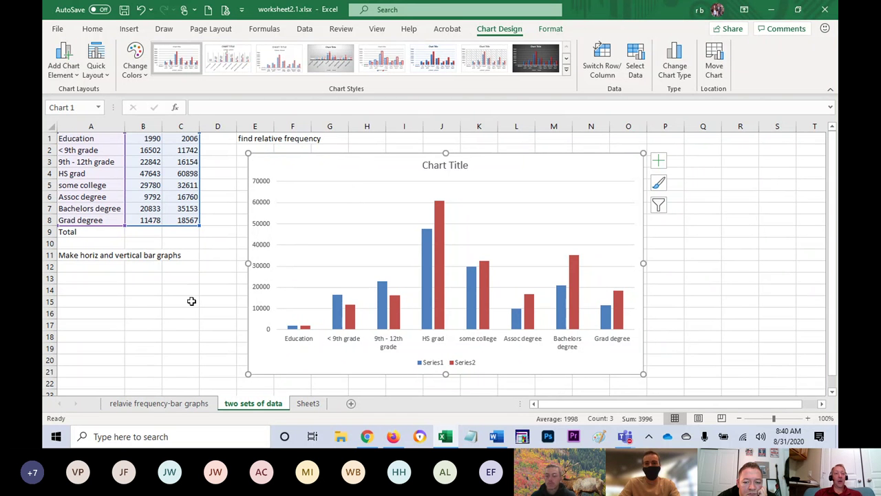
pyautogui.click(102, 281)
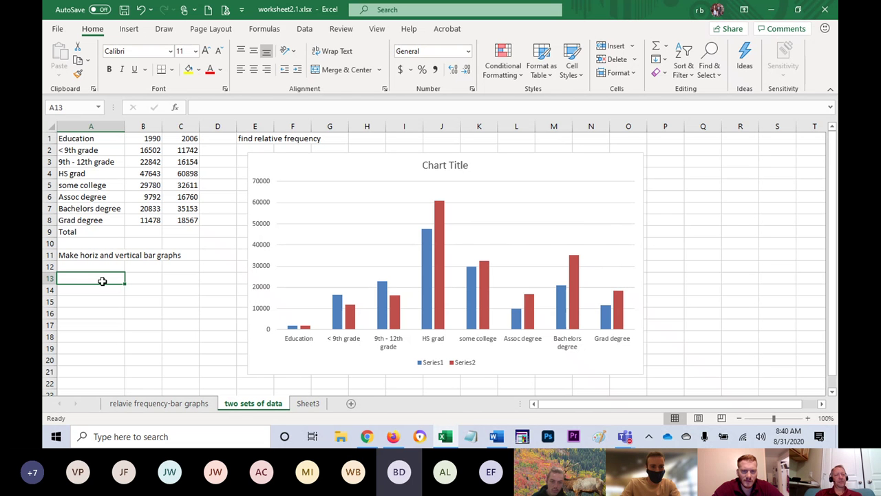
# Step: Delete the education column chart from the two sets of data sheet
pyautogui.click(182, 174)
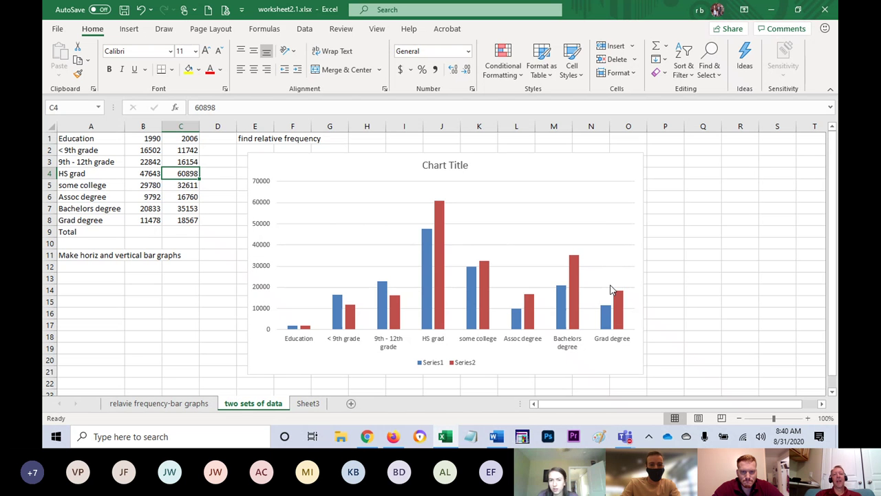
pyautogui.click(580, 166)
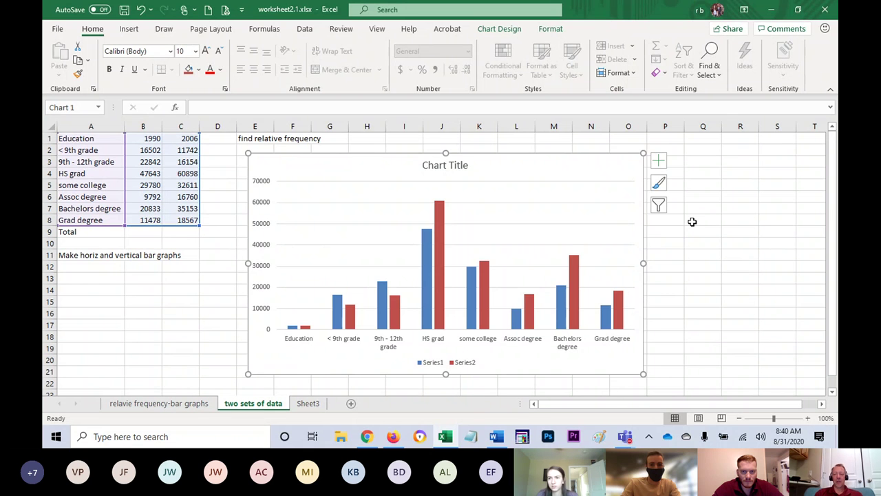
pyautogui.press('Delete')
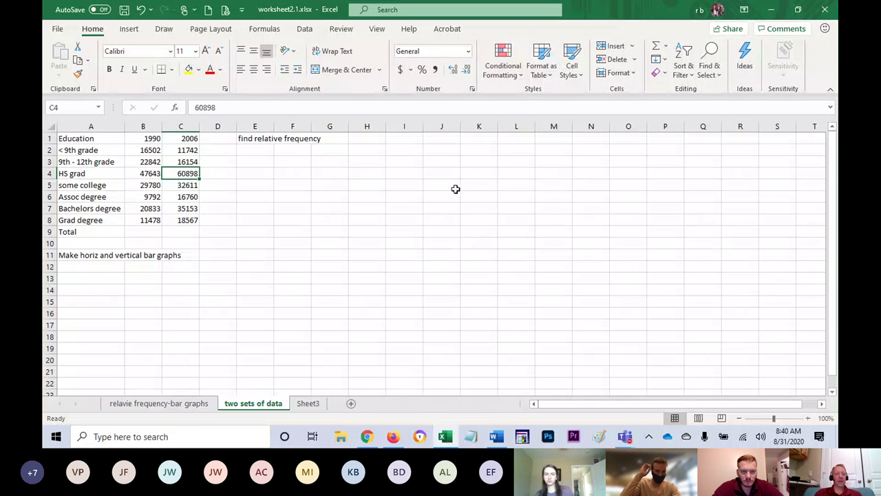
# Step: Convert the year headings 1990 in B1 and 2006 in C1 to text with a leading apostrophe
pyautogui.doubleClick(132, 138)
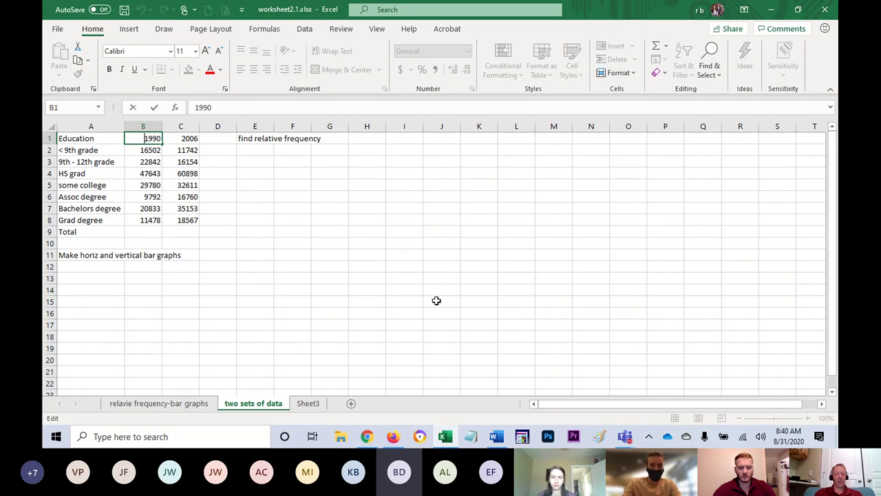
pyautogui.write("'")
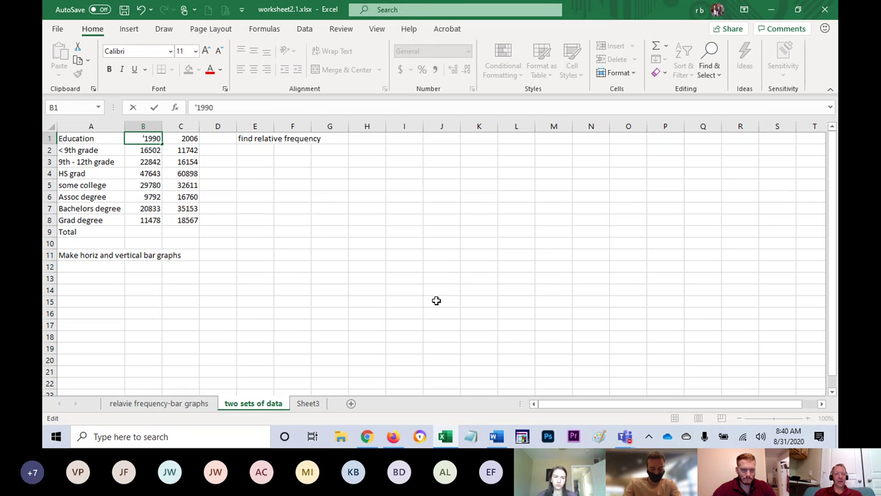
pyautogui.press('Return')
pyautogui.press('Up')
pyautogui.press('Right')
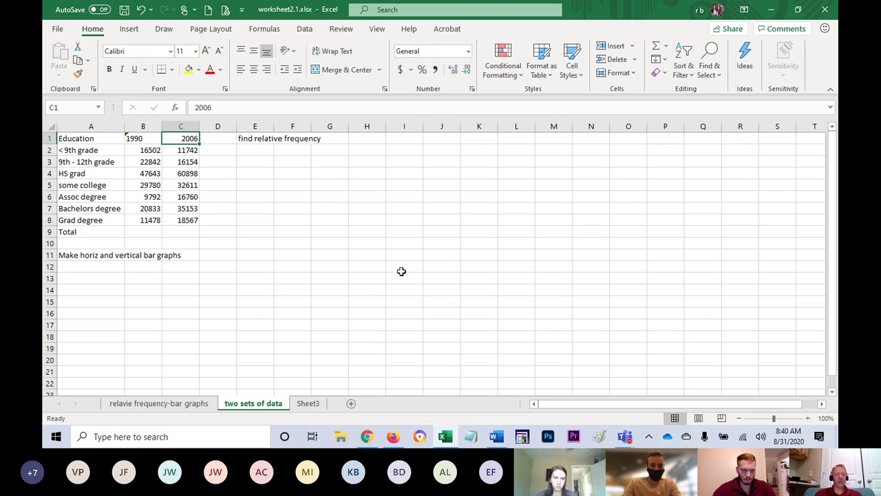
pyautogui.click(195, 108)
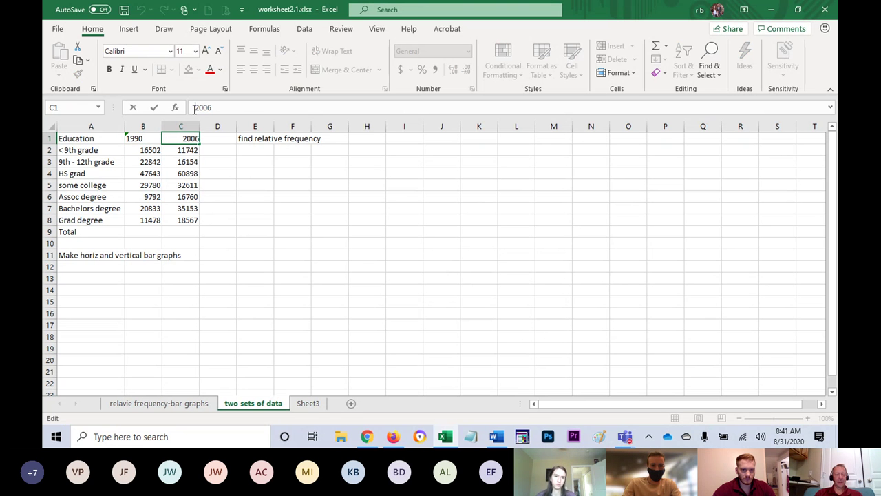
pyautogui.write("'")
pyautogui.press('Return')
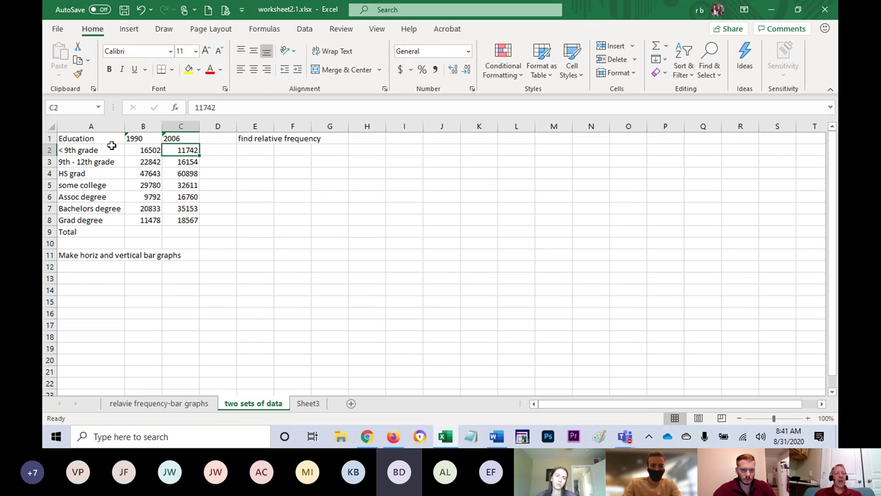
# Step: Insert a 2-D clustered column chart of A1:C8 and enlarge it to cover about columns G to P, rows 1 to 20
pyautogui.moveTo(96, 137); pyautogui.dragTo(183, 220)
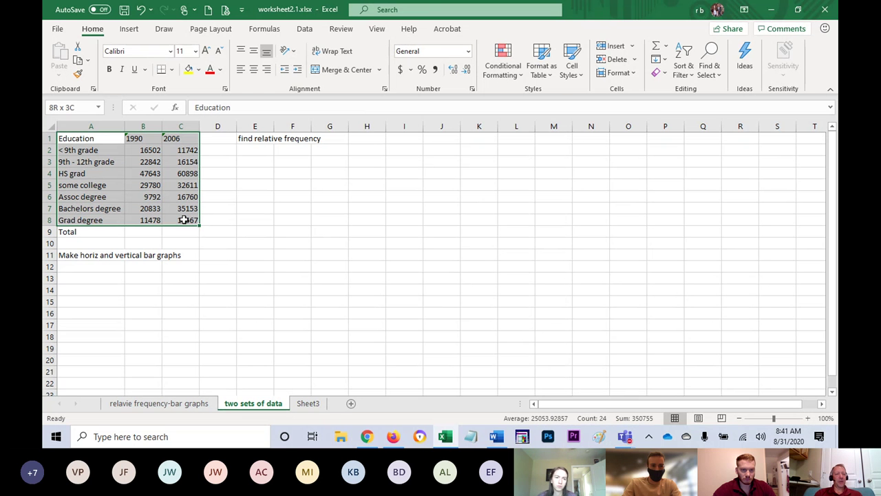
pyautogui.click(129, 29)
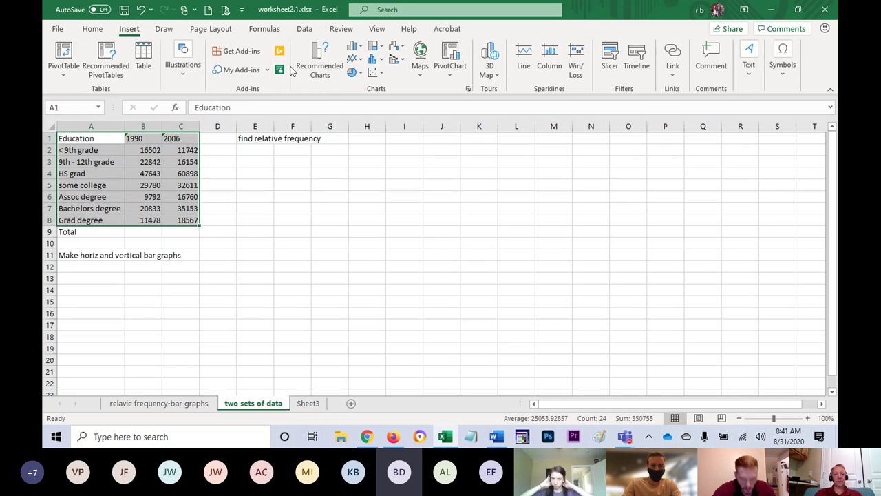
pyautogui.click(357, 47)
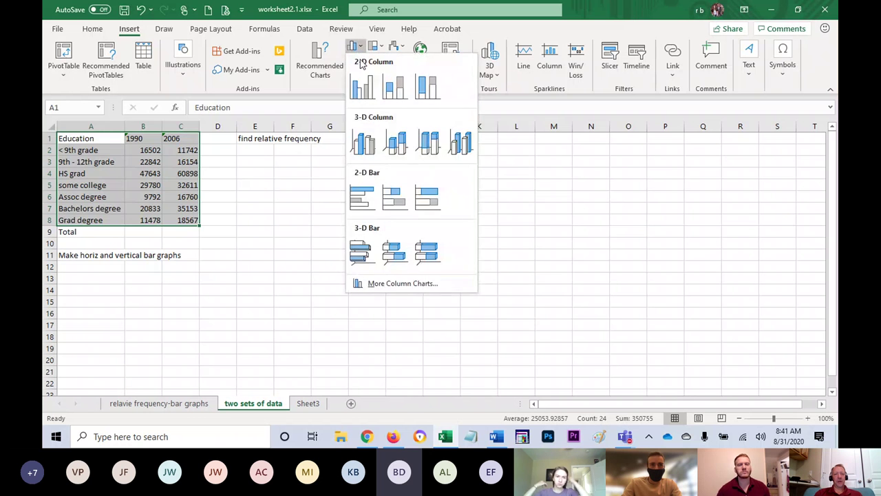
pyautogui.click(361, 84)
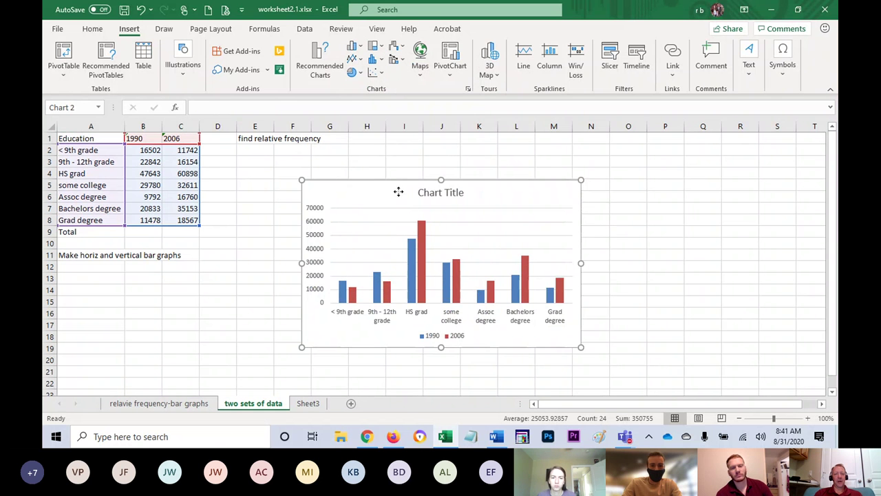
pyautogui.moveTo(398, 191); pyautogui.dragTo(498, 150)
pyautogui.moveTo(406, 305); pyautogui.dragTo(306, 364)
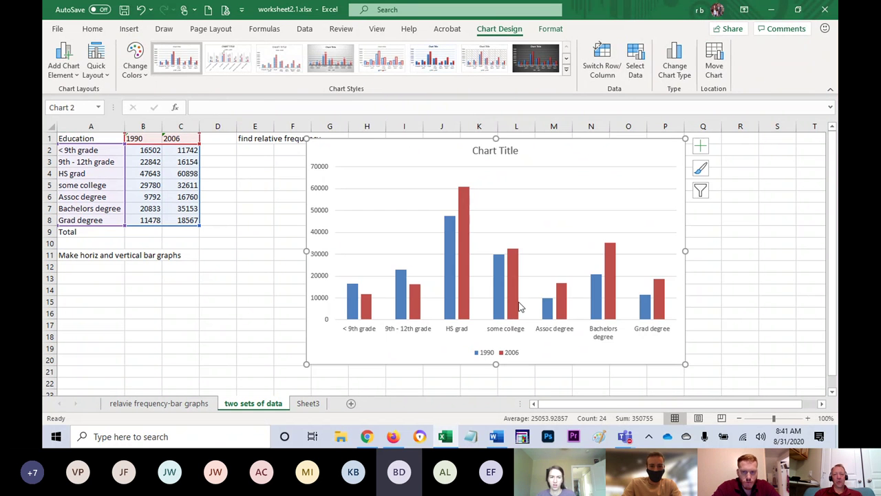
# Step: Add axis titles to the education chart, with "Level of education" on the horizontal axis and "# of students" on the vertical axis
pyautogui.click(700, 146)
pyautogui.click(728, 172)
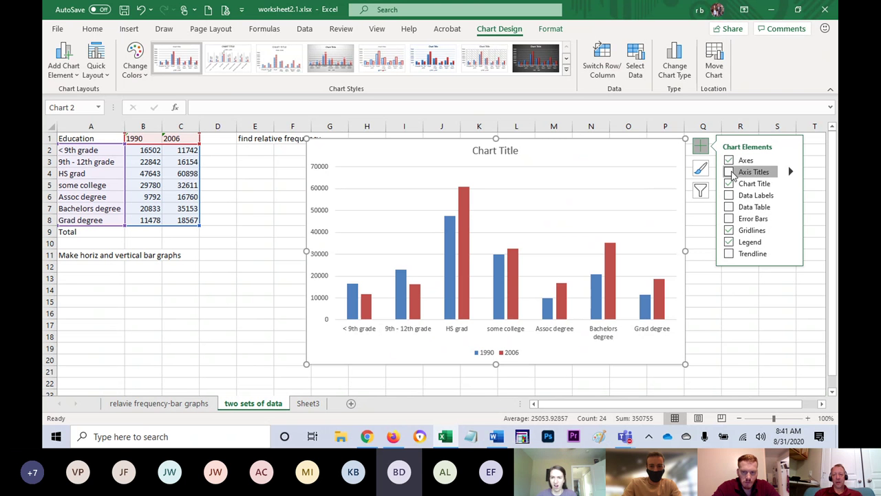
pyautogui.click(524, 334)
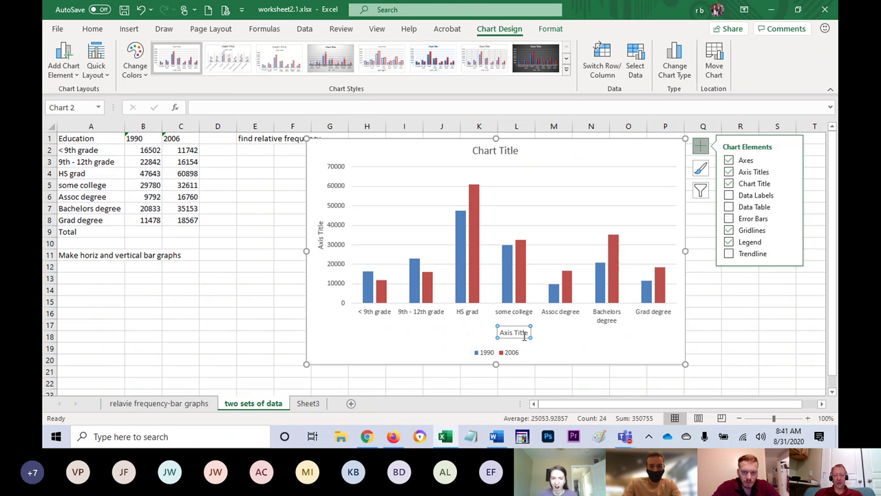
pyautogui.write('Level of education')
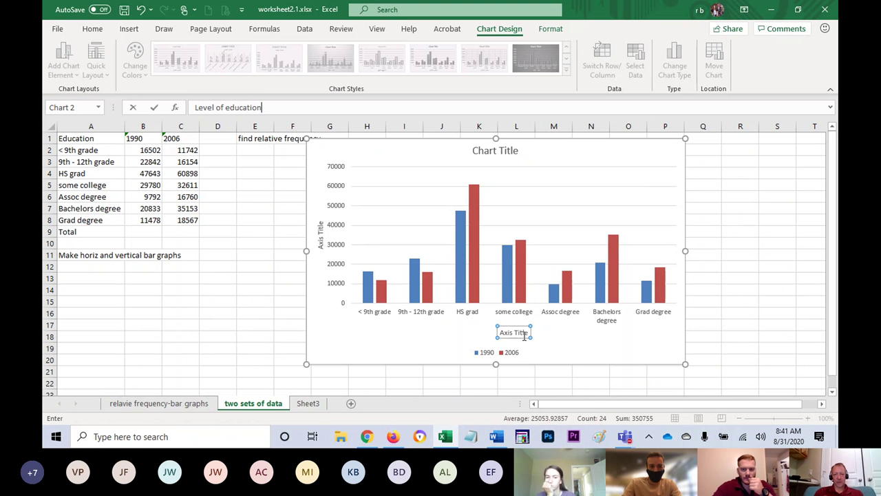
pyautogui.press('Return')
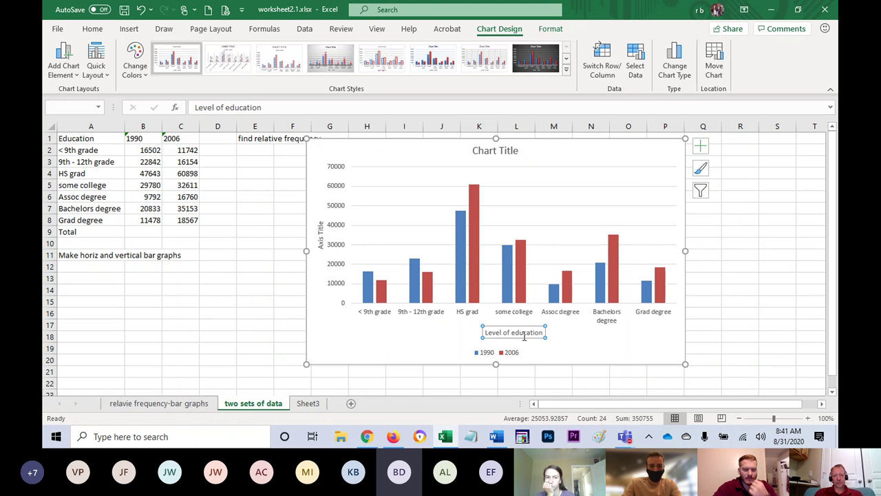
pyautogui.click(321, 246)
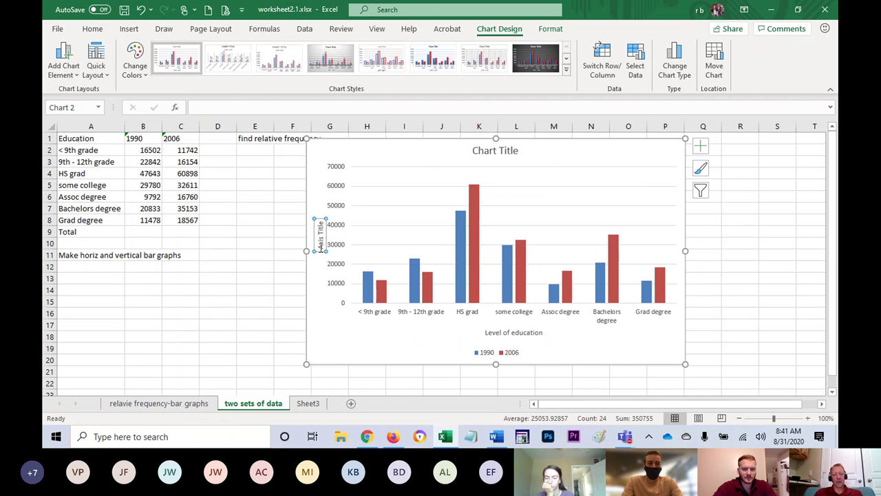
pyautogui.write('# of students')
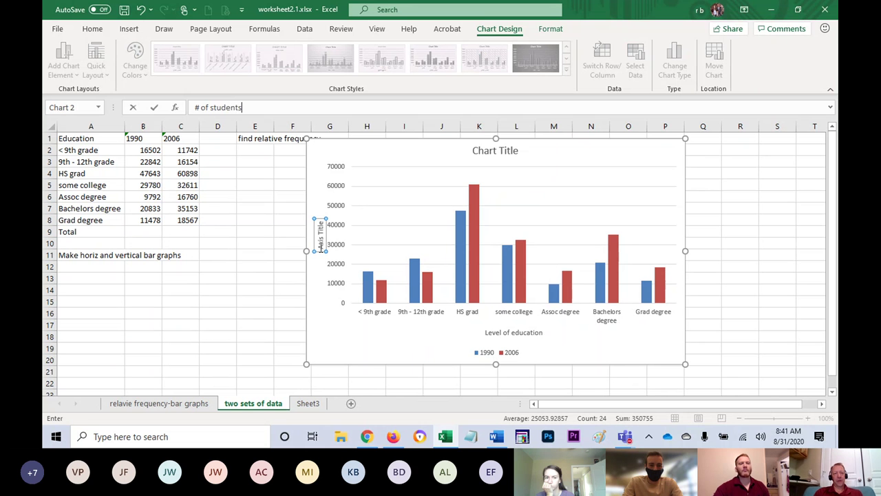
# Step: Set the education chart's title to "Compare 1990 and 2006"
pyautogui.click(500, 156)
pyautogui.write('ompare')
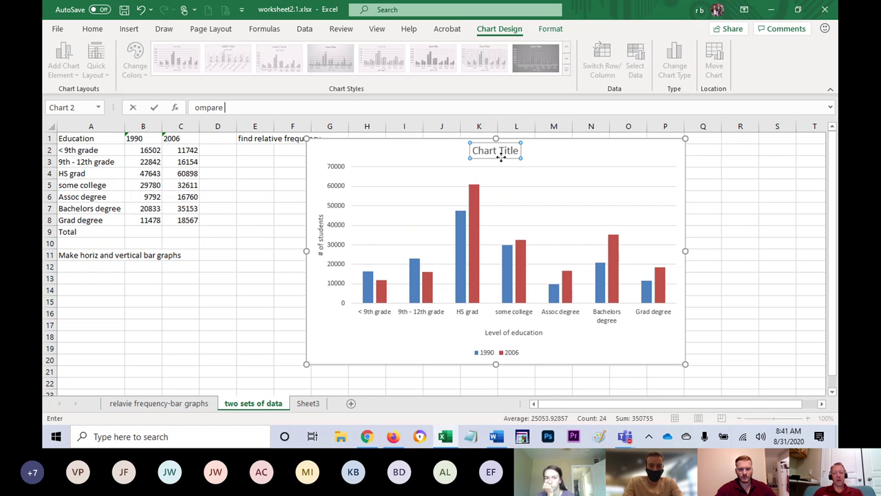
pyautogui.write(' 1990 and 2006')
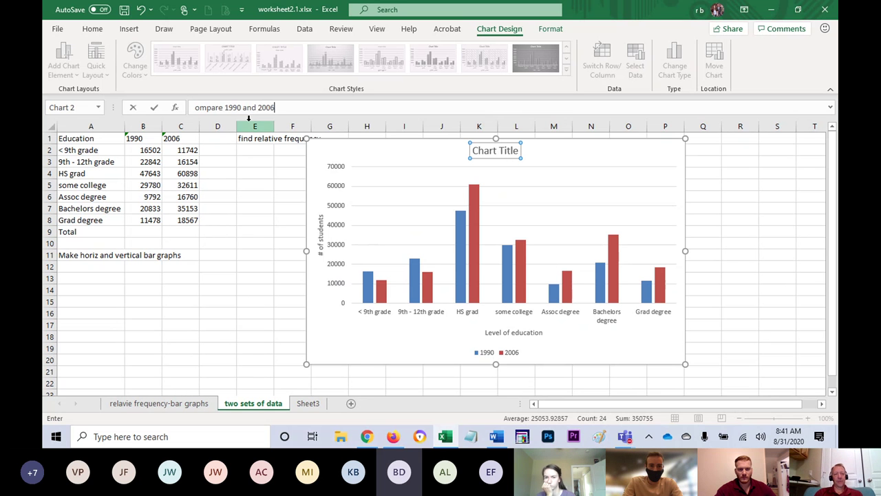
pyautogui.click(196, 108)
pyautogui.write('C')
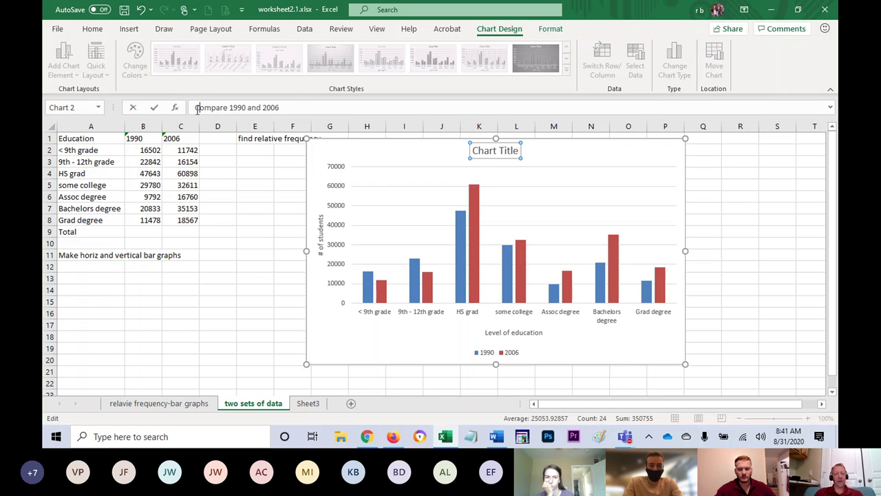
pyautogui.press('Return')
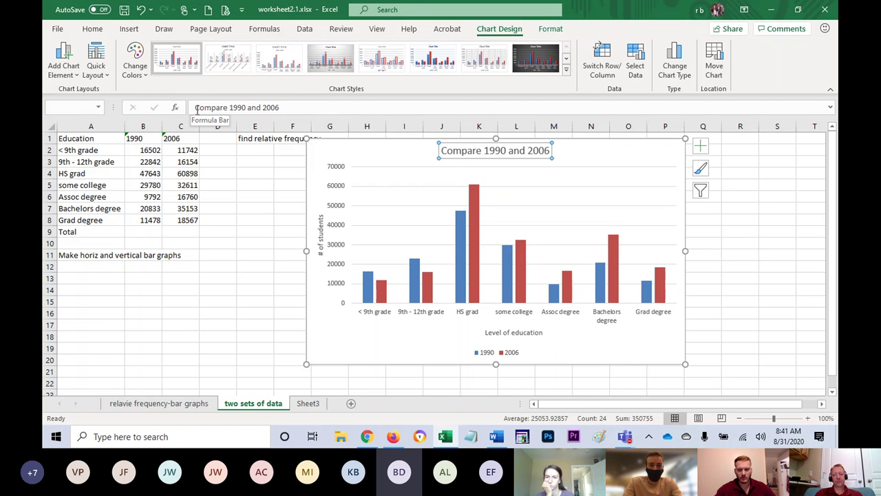
# Step: Check the year headings B1:C1 against the HS grad bar, and move the chart clear of the "find relative frequency" note
pyautogui.moveTo(131, 138); pyautogui.dragTo(183, 138)
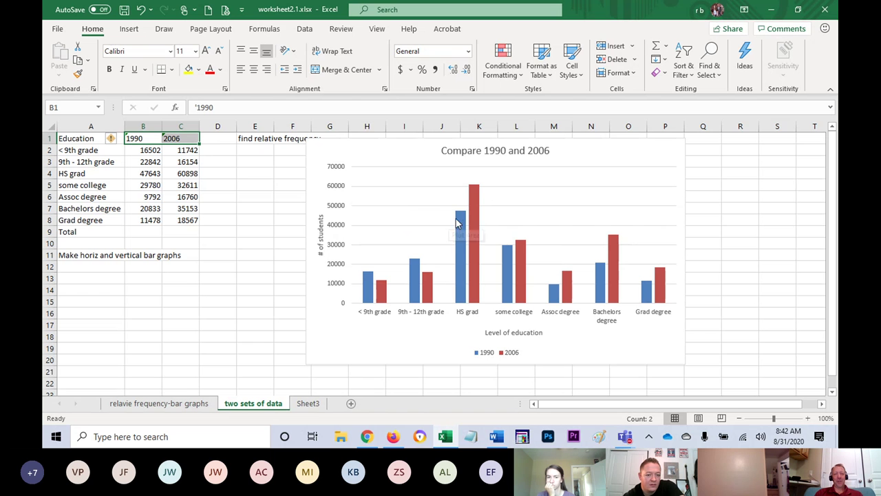
pyautogui.moveTo(465, 223)
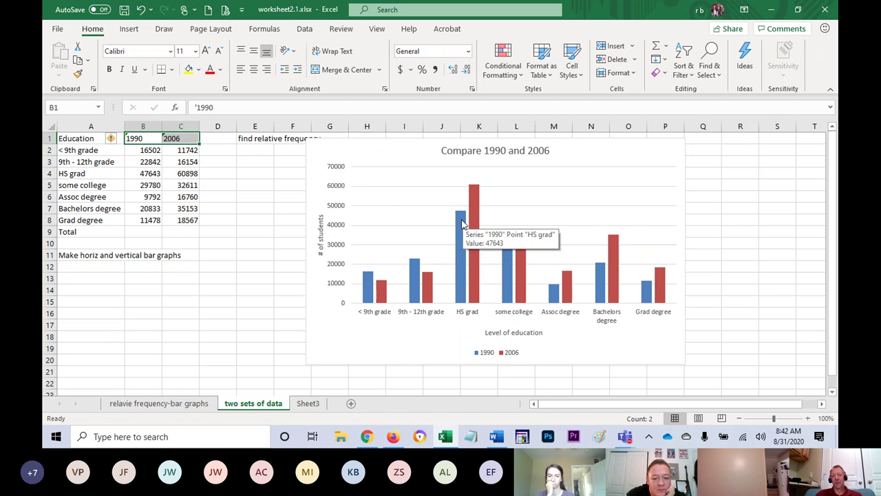
pyautogui.moveTo(396, 150); pyautogui.dragTo(435, 155)
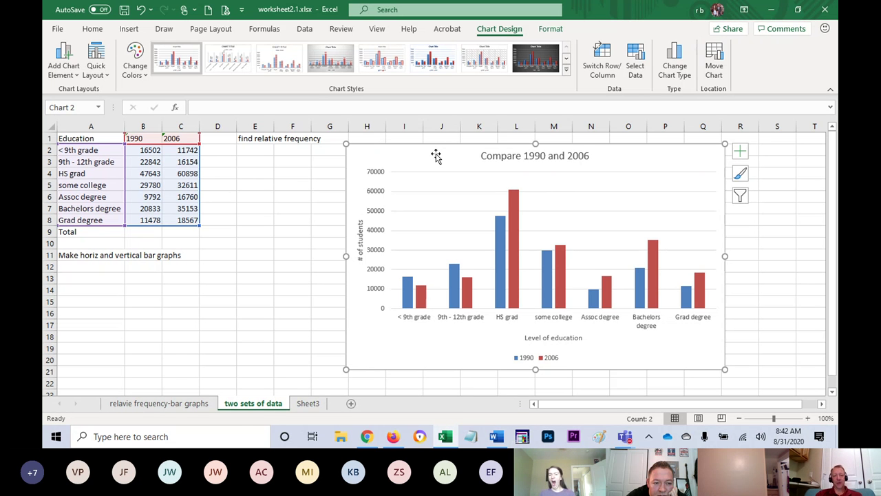
# Step: Compare the charts on Sheet3, the two sets of data sheet and the relavie frequency-bar graphs sheet
pyautogui.click(308, 403)
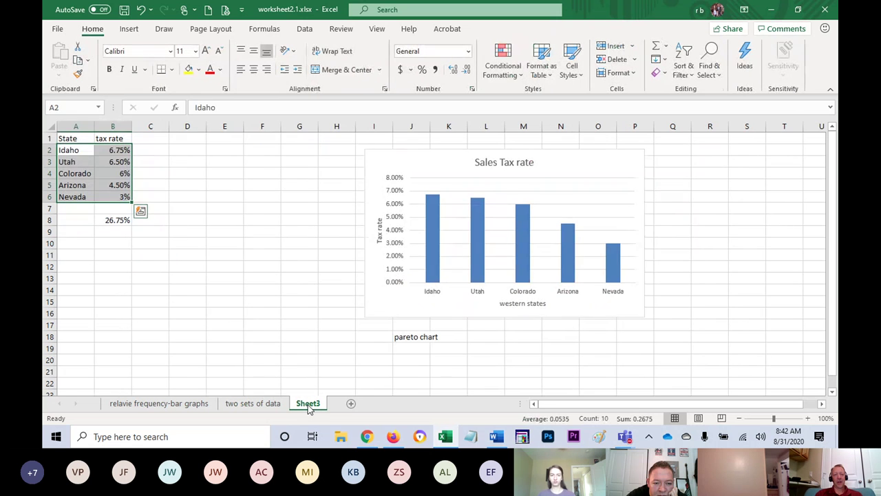
pyautogui.click(241, 255)
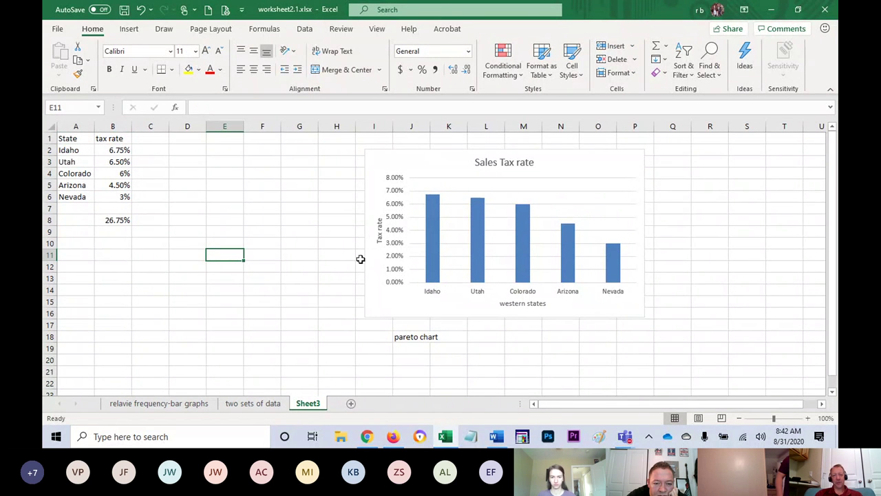
pyautogui.click(264, 404)
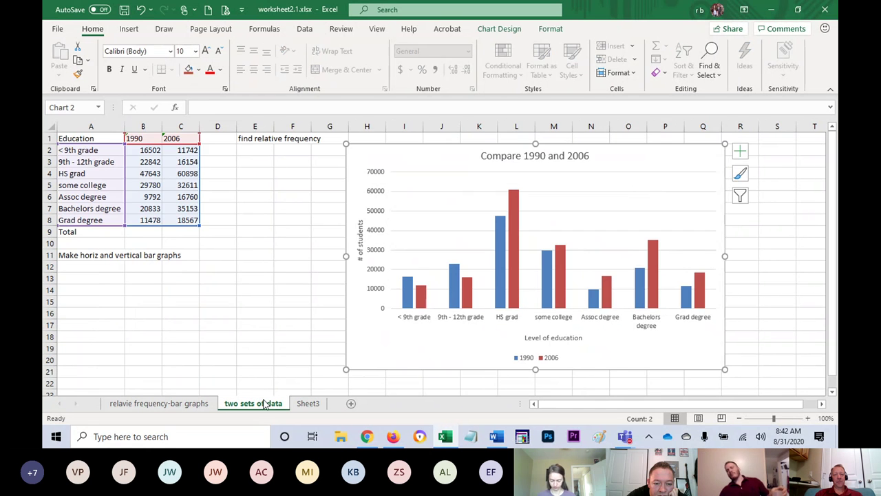
pyautogui.click(270, 259)
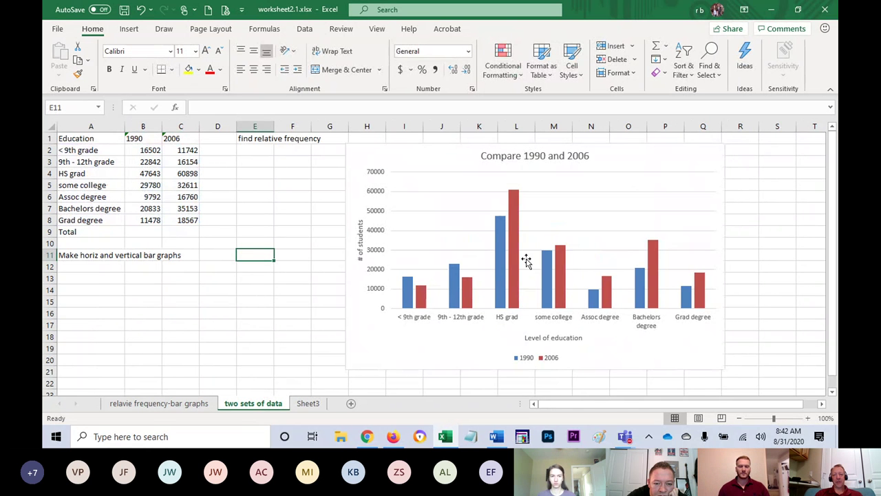
pyautogui.click(174, 407)
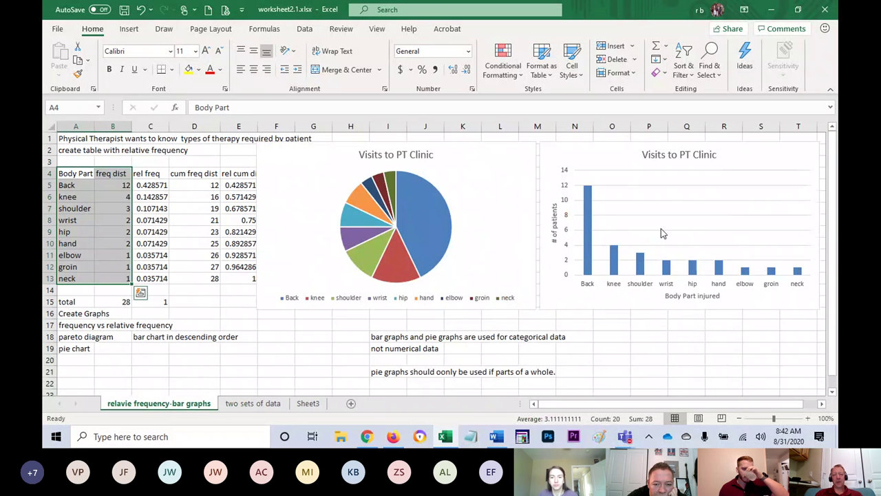
pyautogui.moveTo(617, 256)
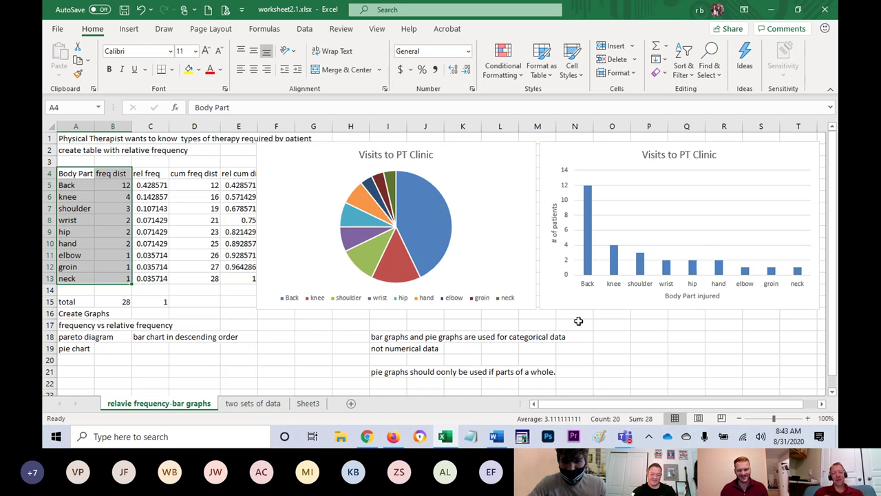
# Step: Switch to the Chapter 2.1 notes in Word and browse the lecture notes folder for another document to open
pyautogui.hotkey('alt', 'Tab')
pyautogui.hotkey('alt', 'Tab')
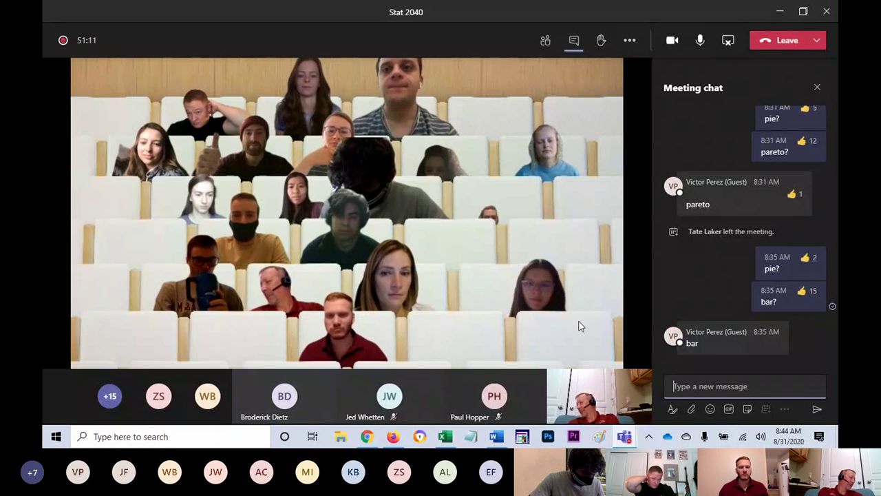
pyautogui.click(497, 436)
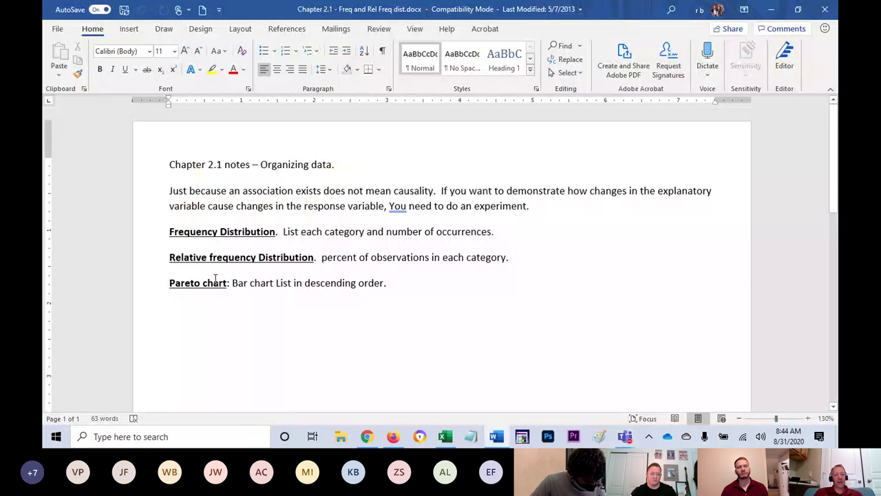
pyautogui.click(57, 28)
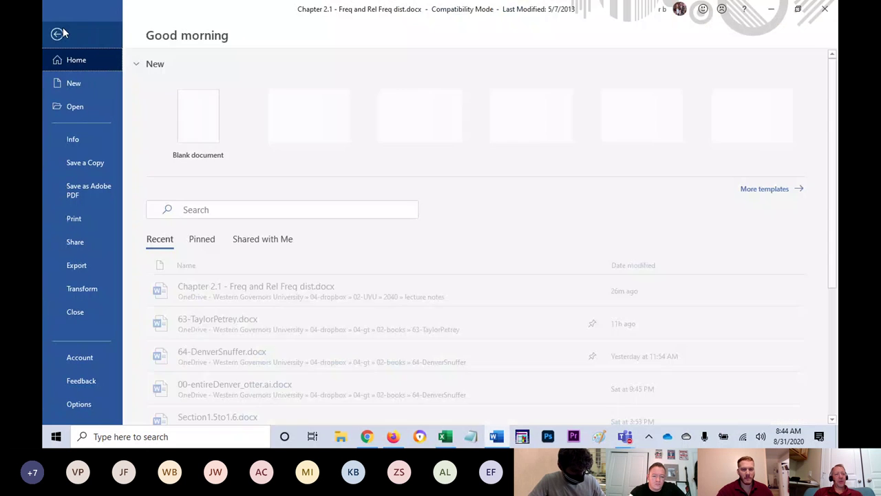
pyautogui.click(78, 107)
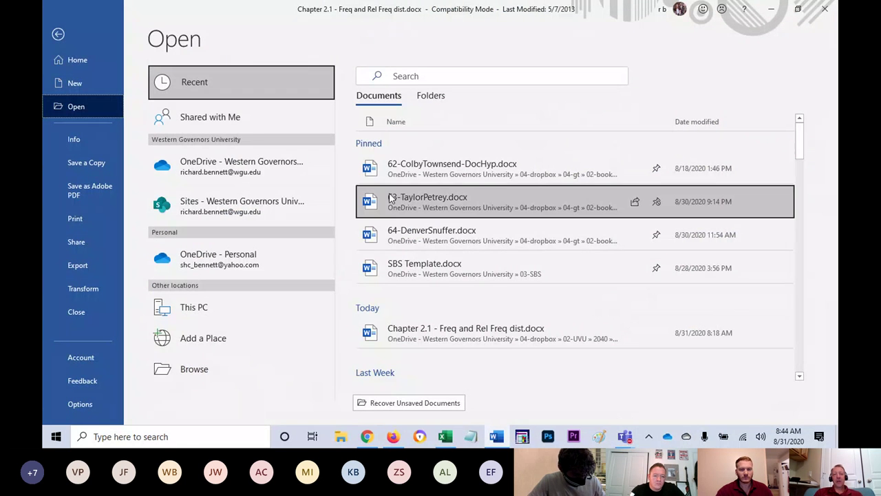
pyautogui.click(235, 364)
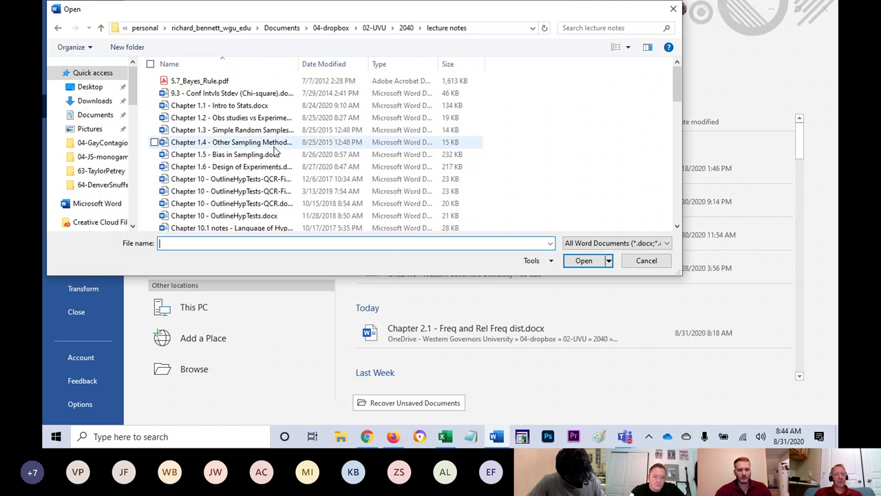
# Step: Find and open Chapter 2.1-2.4 Graphing.docx from the lecture notes folder
pyautogui.scroll(-6, 285, 200)
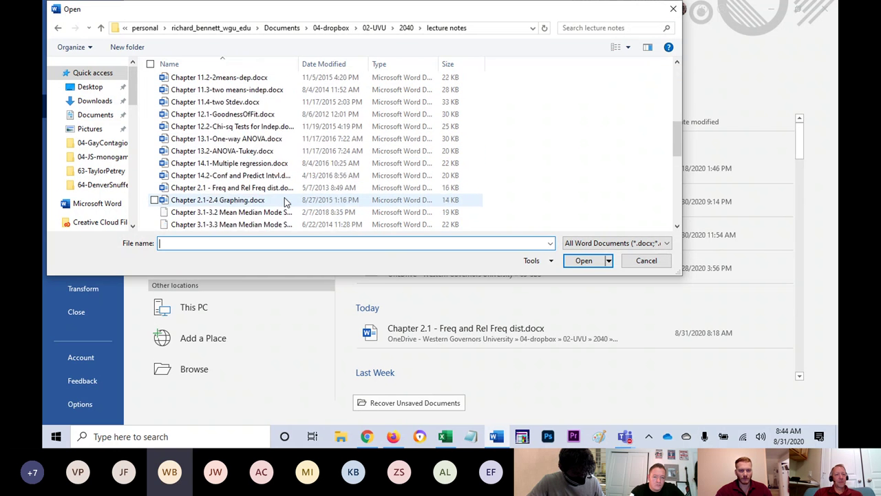
pyautogui.scroll(-1, 285, 200)
pyautogui.scroll(10, 272, 116)
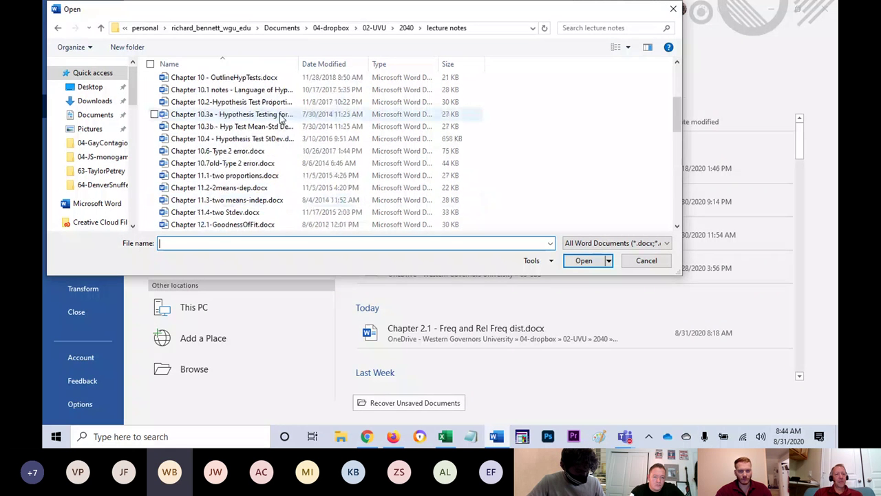
pyautogui.click(262, 69)
pyautogui.click(264, 68)
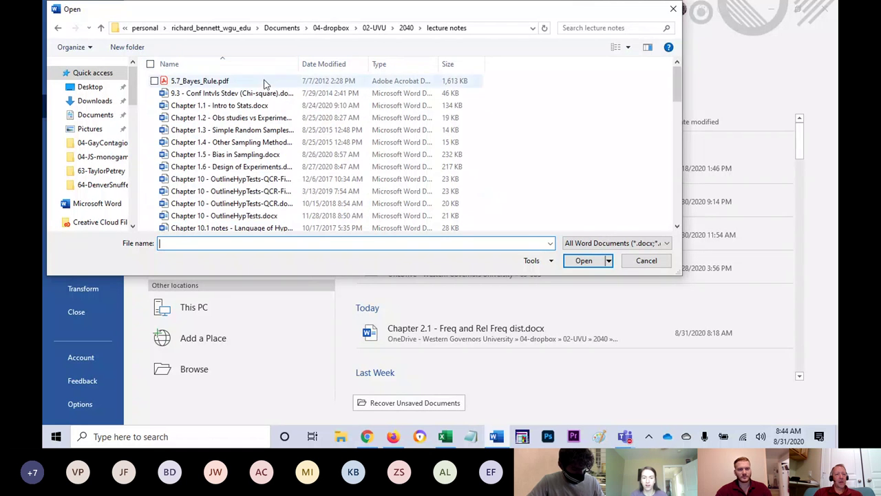
pyautogui.scroll(-4, 260, 179)
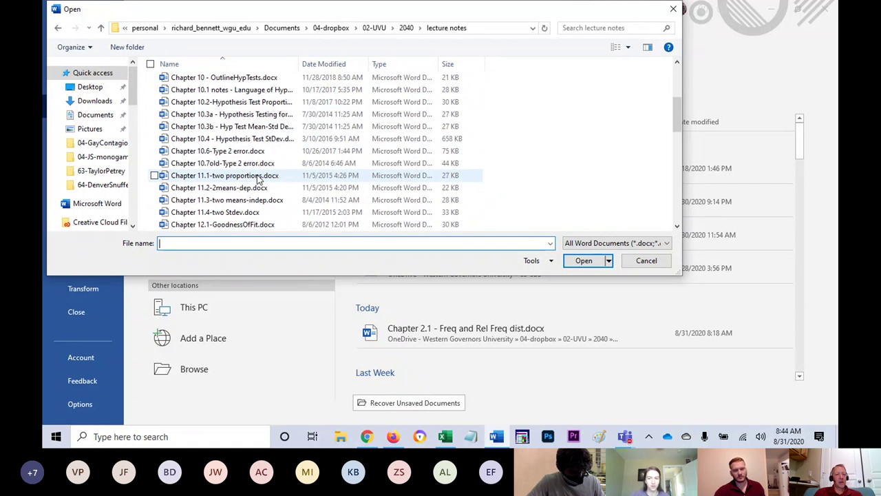
pyautogui.scroll(-4, 260, 179)
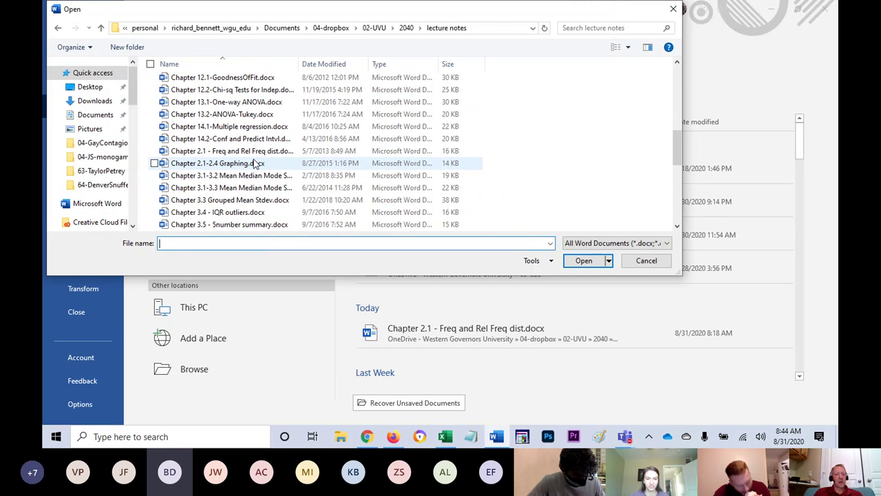
pyautogui.doubleClick(254, 163)
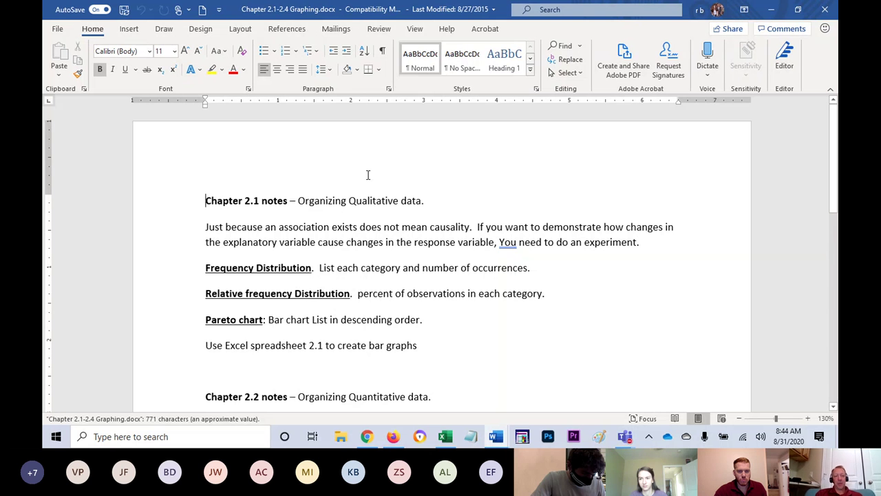
# Step: Read through the Chapter 2.1 to 2.4 graphing notes and compare them with the older Freq and Rel Freq dist document
pyautogui.scroll(-5, 375, 206)
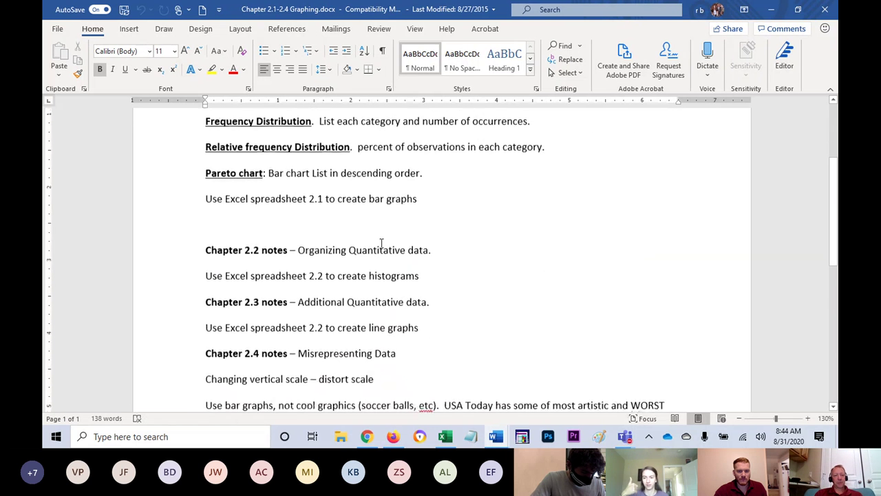
pyautogui.scroll(-3, 380, 243)
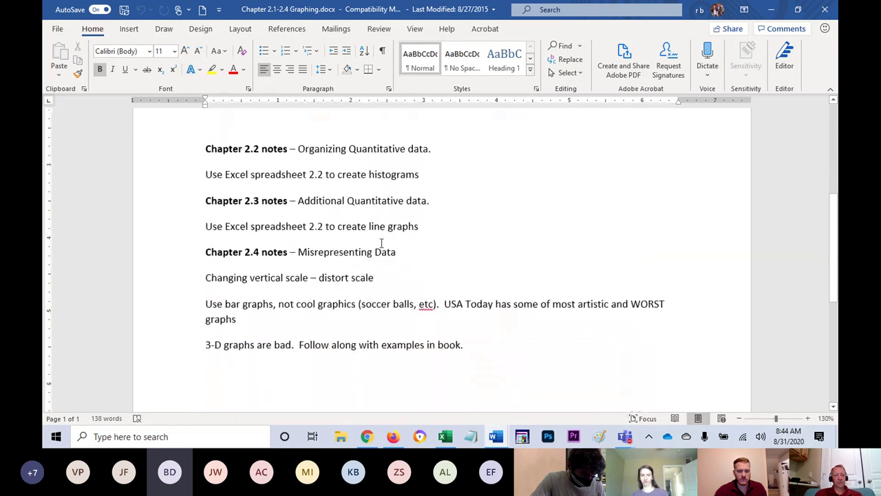
pyautogui.scroll(-1, 381, 243)
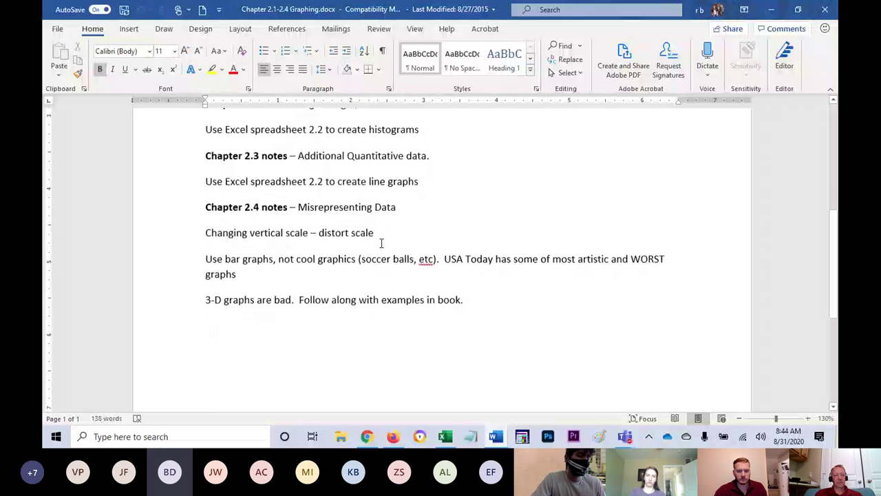
pyautogui.scroll(8, 381, 242)
pyautogui.scroll(1, 381, 243)
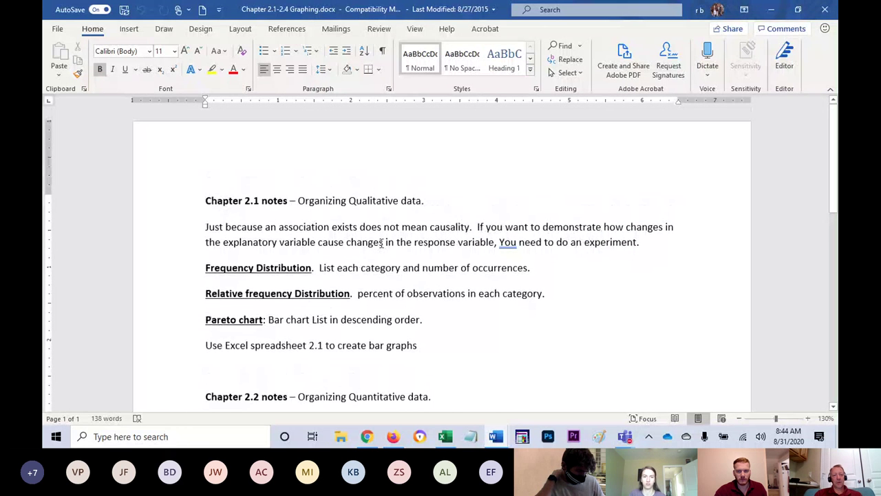
pyautogui.hotkey('alt', 'Tab')
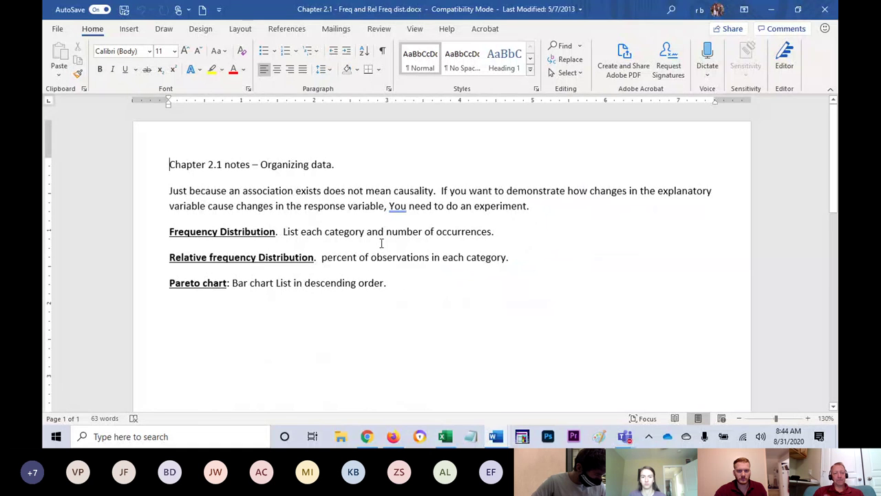
pyautogui.hotkey('alt', 'Tab')
pyautogui.scroll(-7, 380, 242)
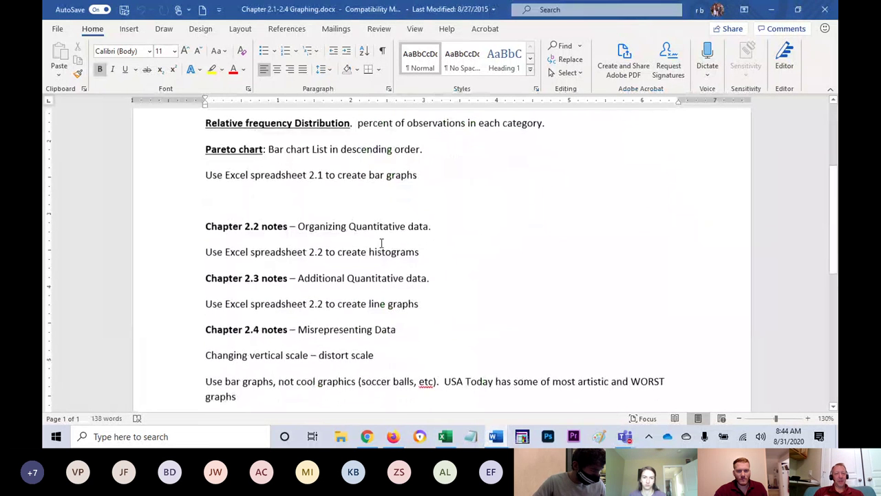
pyautogui.scroll(-2, 381, 242)
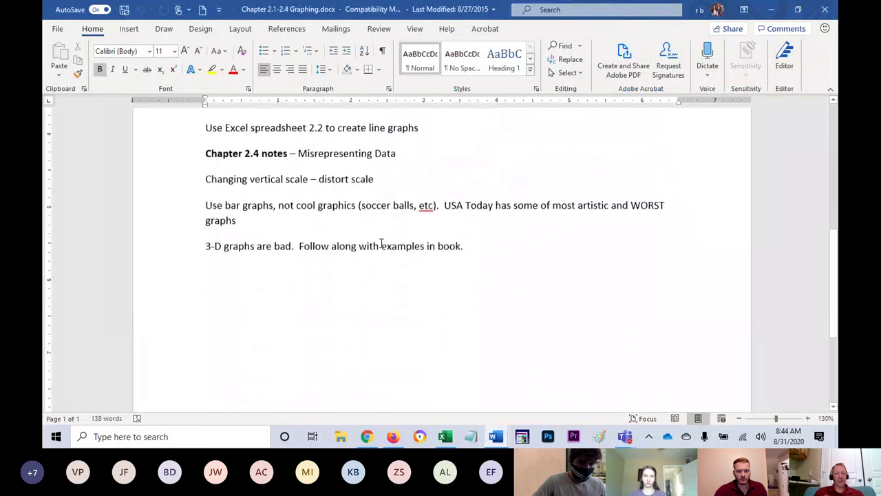
pyautogui.scroll(3, 380, 244)
pyautogui.scroll(5, 381, 242)
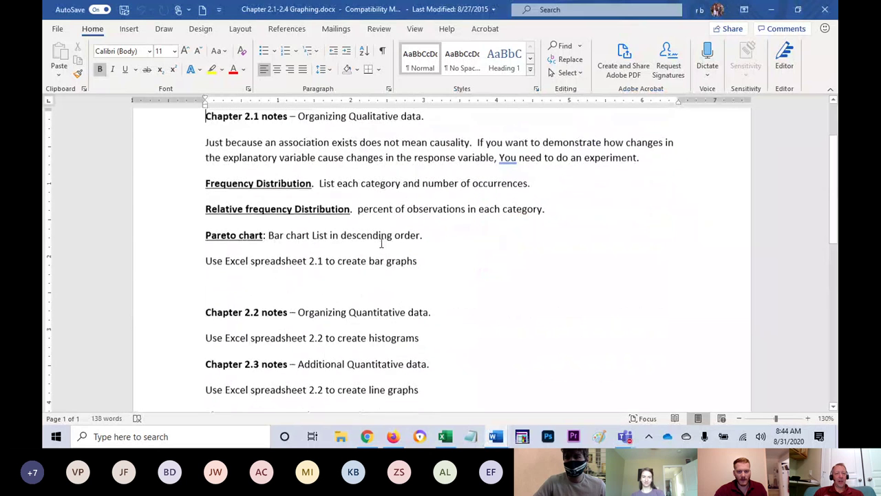
pyautogui.scroll(2, 381, 243)
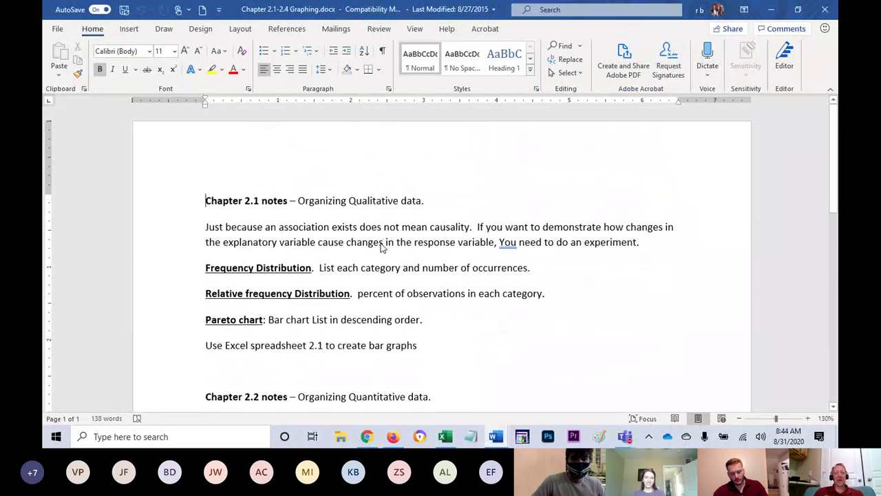
pyautogui.hotkey('alt', 'Tab')
pyautogui.hotkey('alt', 'Tab')
pyautogui.hotkey('alt', 'Tab')
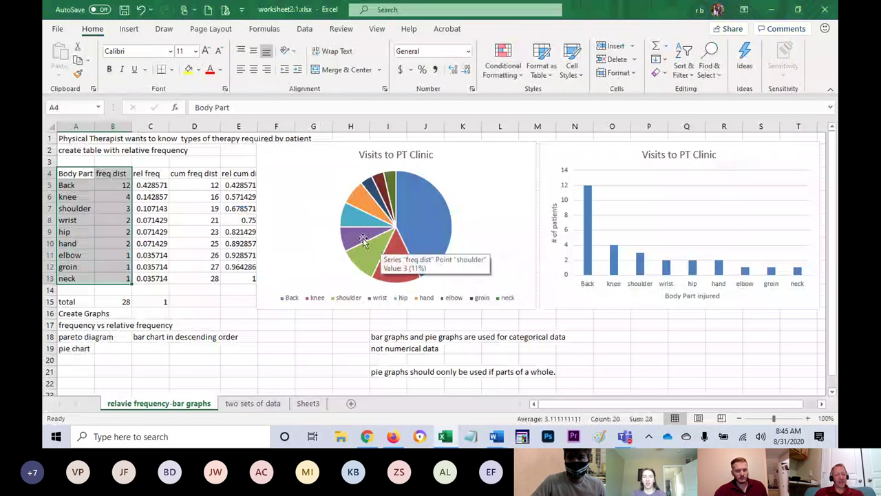
pyautogui.click(58, 29)
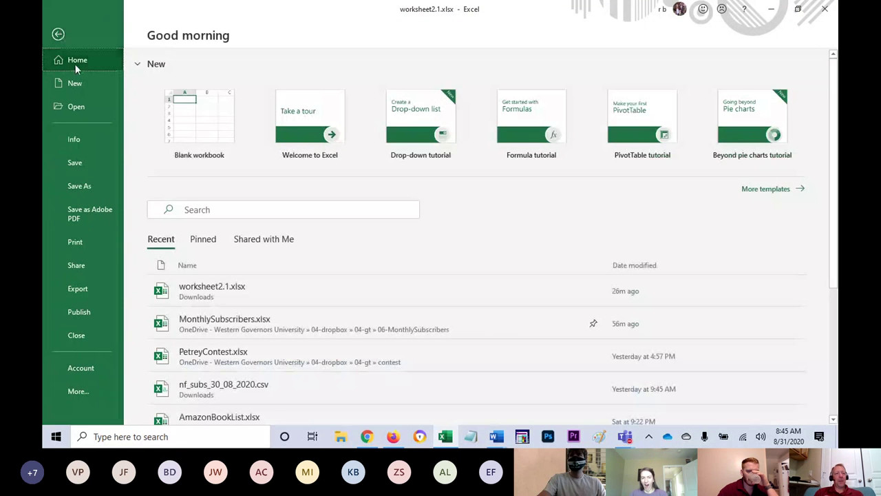
pyautogui.click(89, 106)
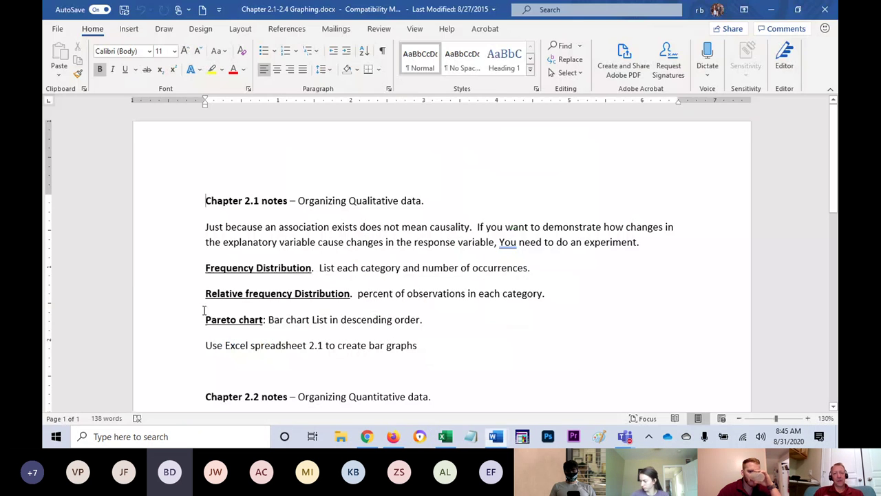
# Step: Switch to the In Class Worksheets page in Chrome, download worksheet2.2.xlsx and open it in Excel
pyautogui.hotkey('alt', 'Tab')
pyautogui.hotkey('alt', 'Tab')
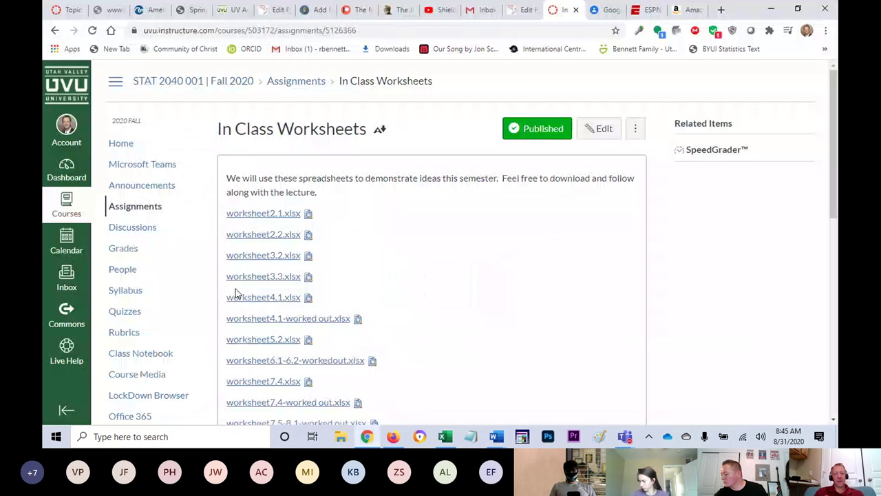
pyautogui.click(289, 237)
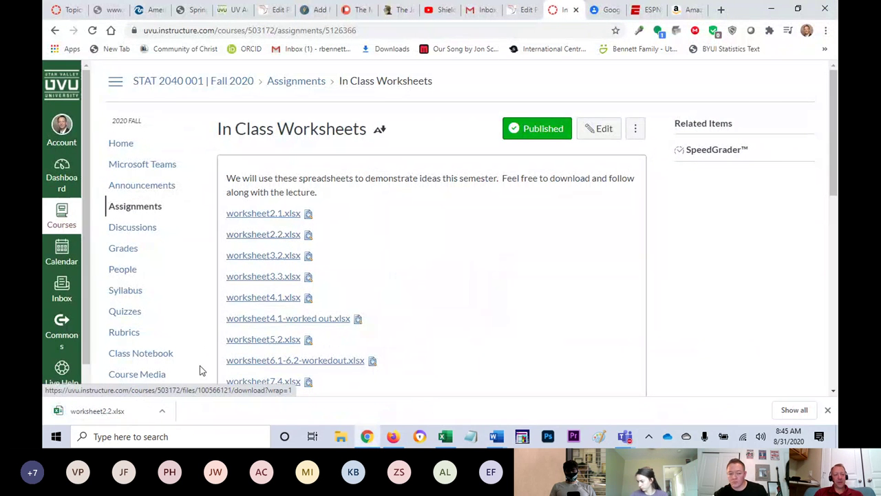
pyautogui.click(97, 410)
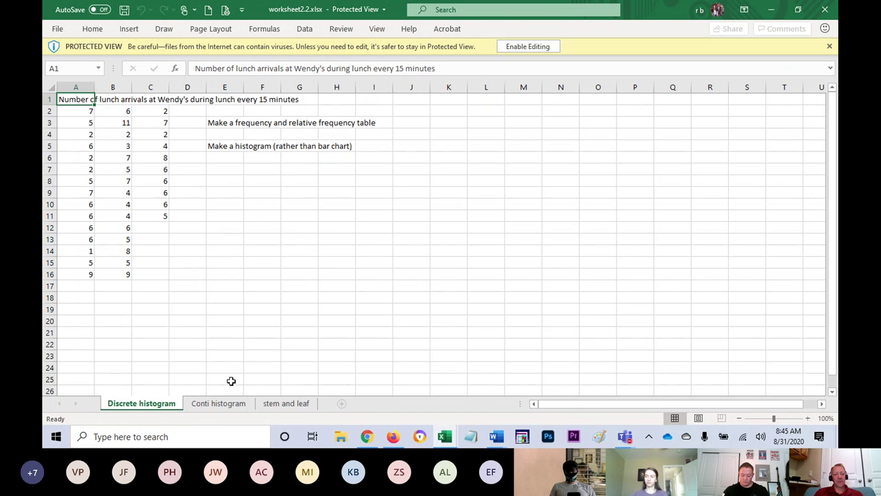
# Step: Examine the Discrete histogram sheet against Conti histogram, highlighting its task notes in E3 and E5 and the lunch-arrival data in A2:C16
pyautogui.click(231, 407)
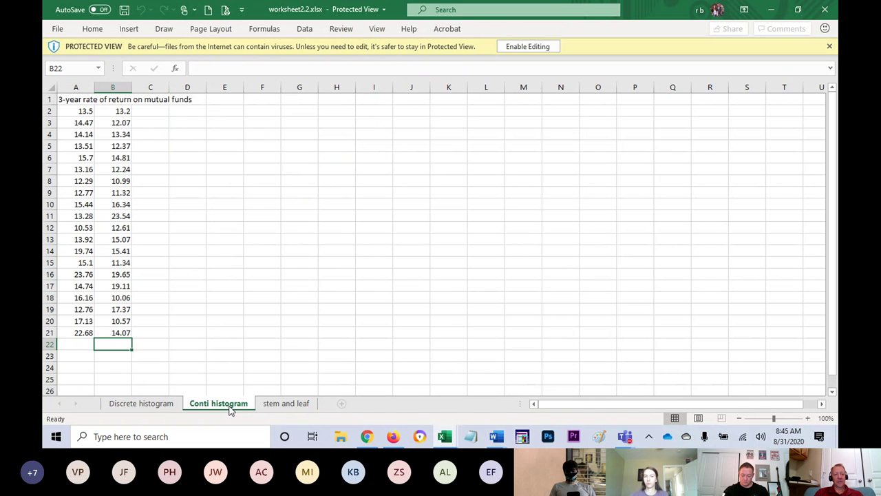
pyautogui.click(158, 404)
pyautogui.click(212, 404)
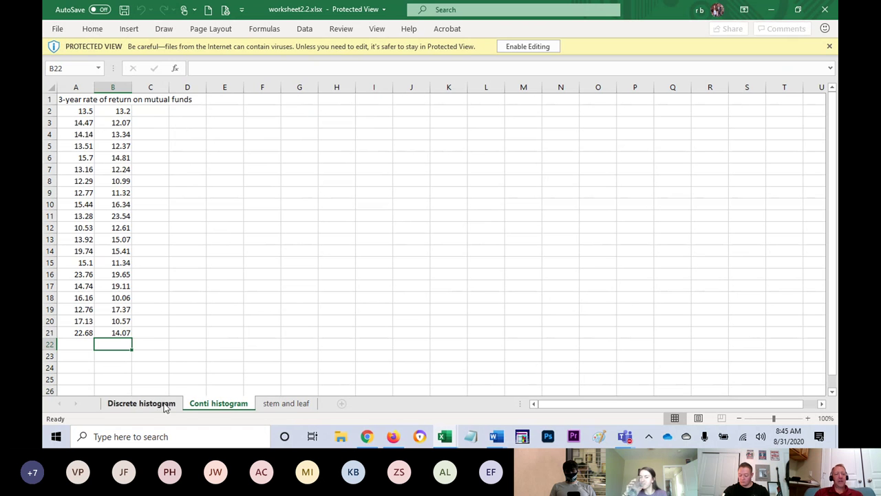
pyautogui.click(142, 404)
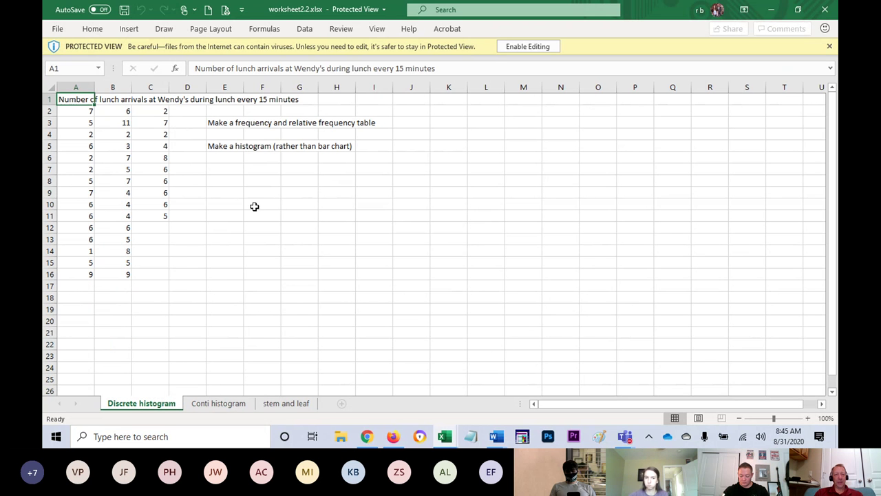
pyautogui.moveTo(233, 122); pyautogui.dragTo(373, 122)
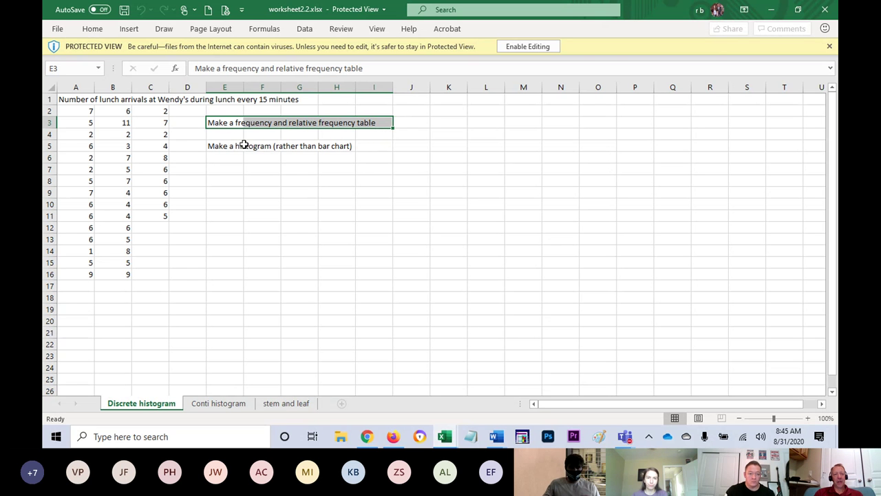
pyautogui.moveTo(212, 146); pyautogui.dragTo(346, 145)
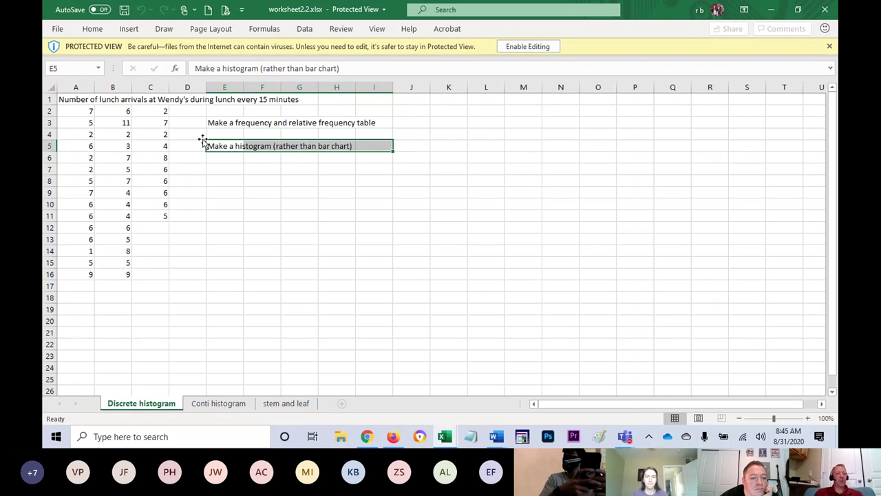
pyautogui.moveTo(86, 110); pyautogui.dragTo(156, 274)
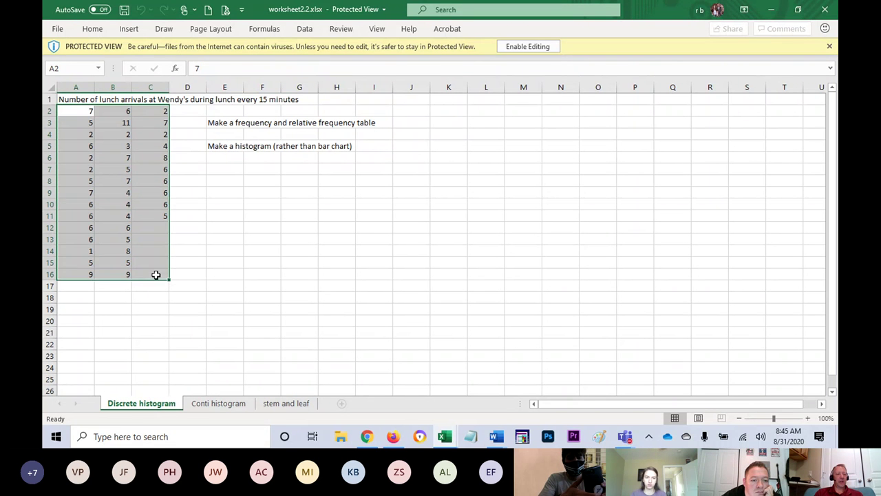
# Step: Highlight the mutual fund returns in A2:B21 on the Conti histogram sheet, and return to the Discrete histogram sheet
pyautogui.click(213, 402)
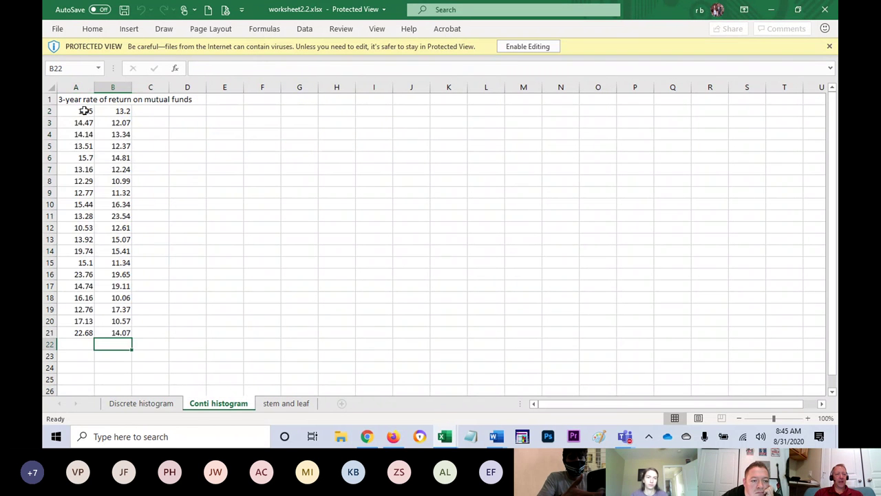
pyautogui.moveTo(84, 110); pyautogui.dragTo(119, 333)
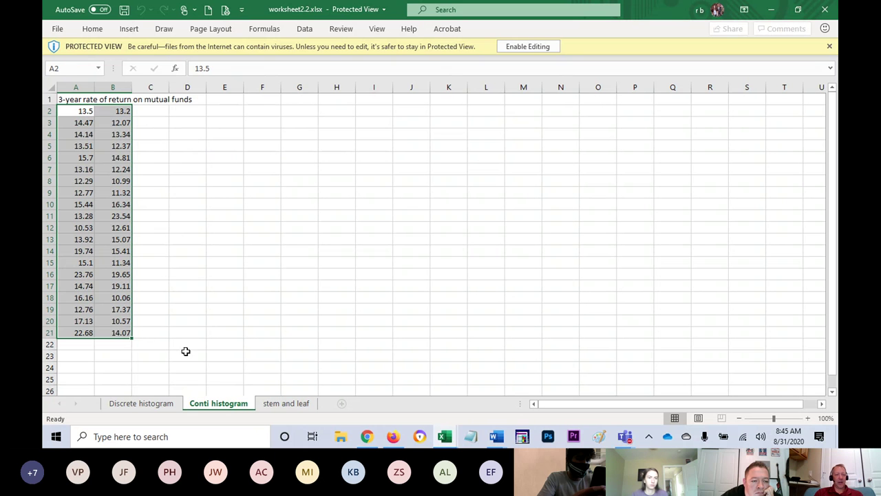
pyautogui.click(145, 408)
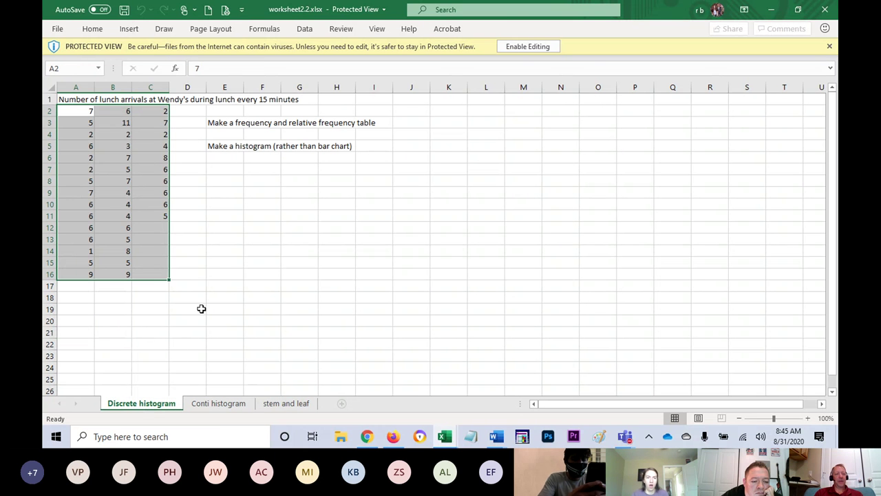
# Step: Compare the Discrete histogram sheet with Conti histogram, and highlight the histogram note in E5 and the frequency table note in E3:I3
pyautogui.click(258, 237)
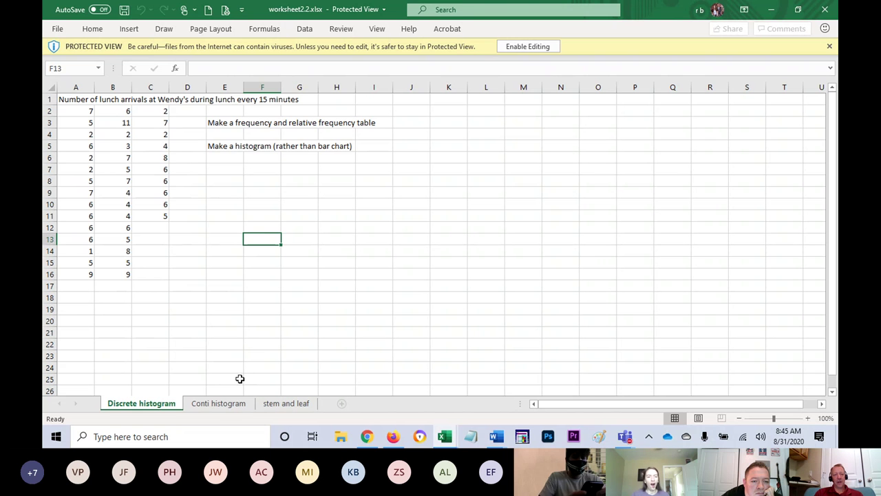
pyautogui.click(218, 405)
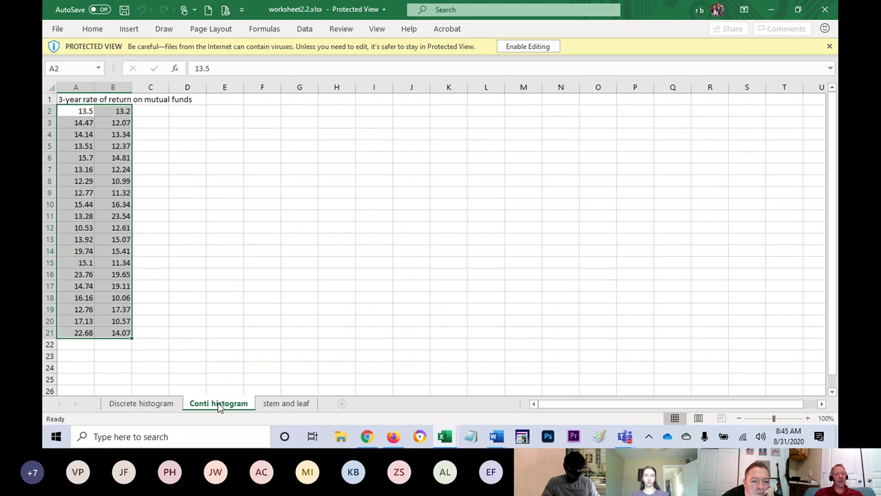
pyautogui.click(159, 403)
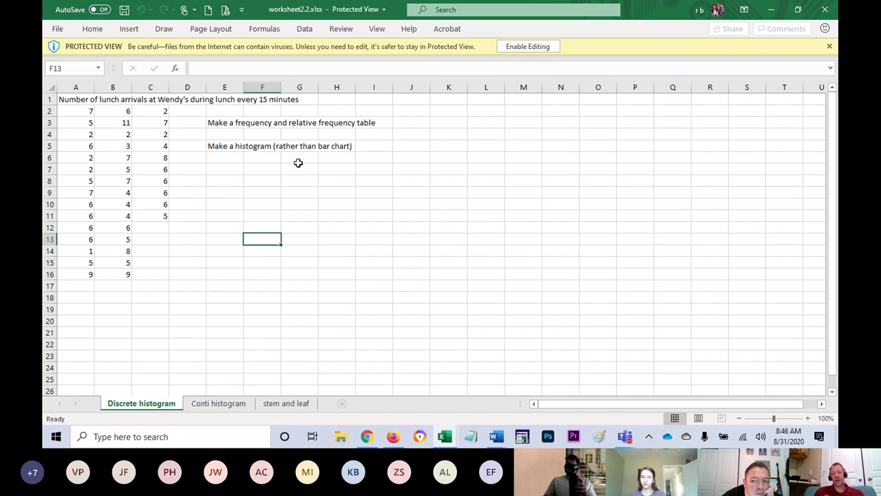
pyautogui.click(215, 146)
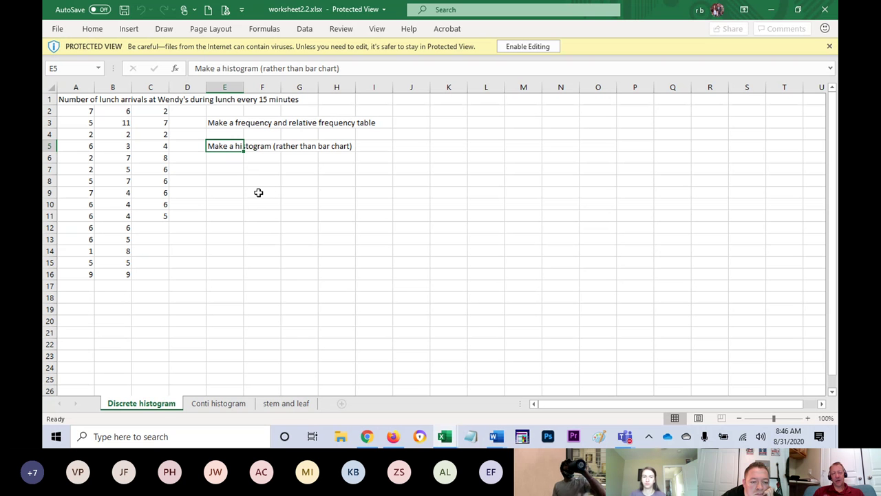
pyautogui.click(229, 125)
pyautogui.moveTo(228, 124); pyautogui.dragTo(381, 123)
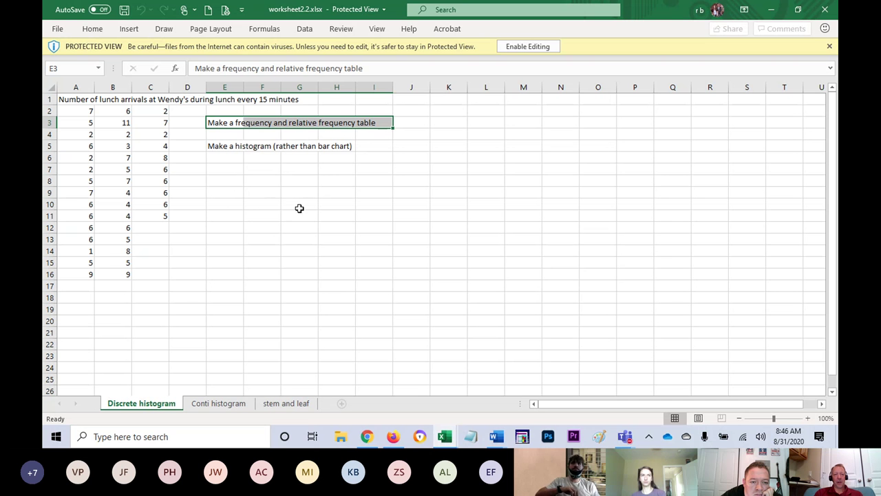
# Step: Enable editing of the workbook and enter the note "like a bar chart on numerical/quantitative data" in cell E7 of Discrete histogram
pyautogui.click(233, 172)
pyautogui.click(523, 48)
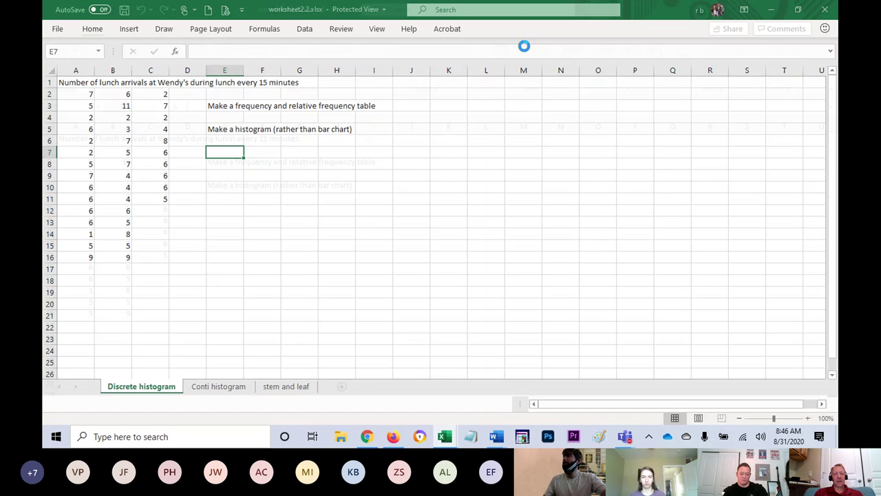
pyautogui.write('li')
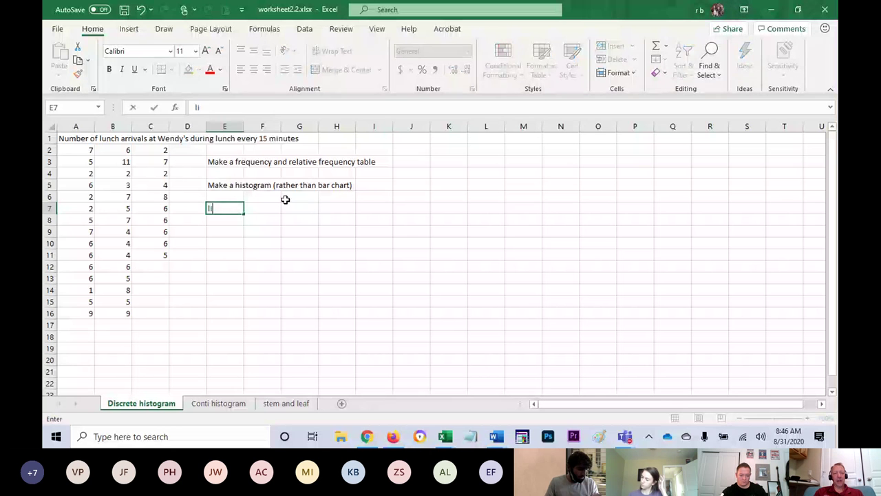
pyautogui.write('ke a bar chart on numerical/quantitat')
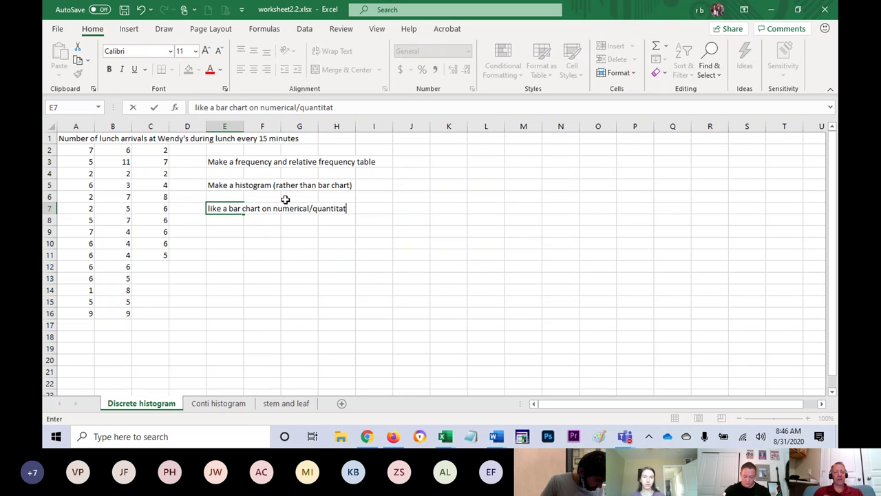
pyautogui.write('data')
pyautogui.press('Return')
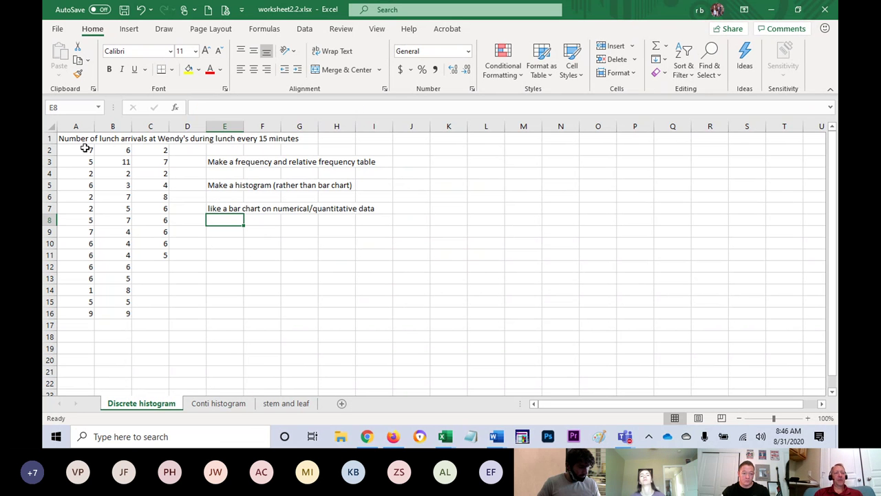
# Step: Highlight the lunch-arrival data in A2:C16 and the frequency and relative frequency table note in E3:I3
pyautogui.moveTo(76, 148); pyautogui.dragTo(158, 325)
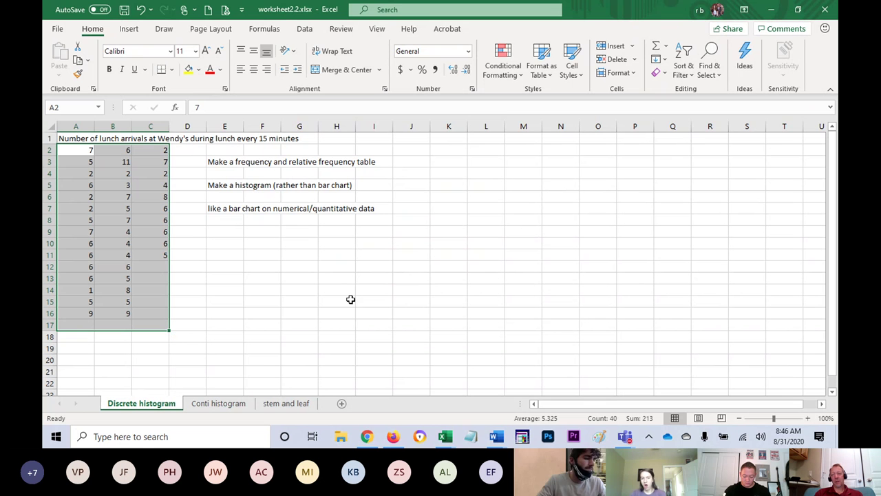
pyautogui.click(318, 279)
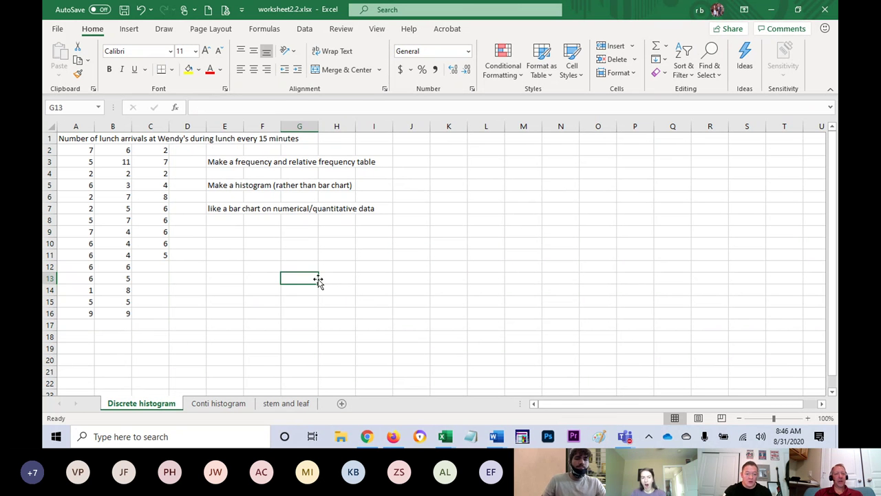
pyautogui.moveTo(222, 158); pyautogui.dragTo(373, 162)
pyautogui.moveTo(77, 150); pyautogui.dragTo(156, 315)
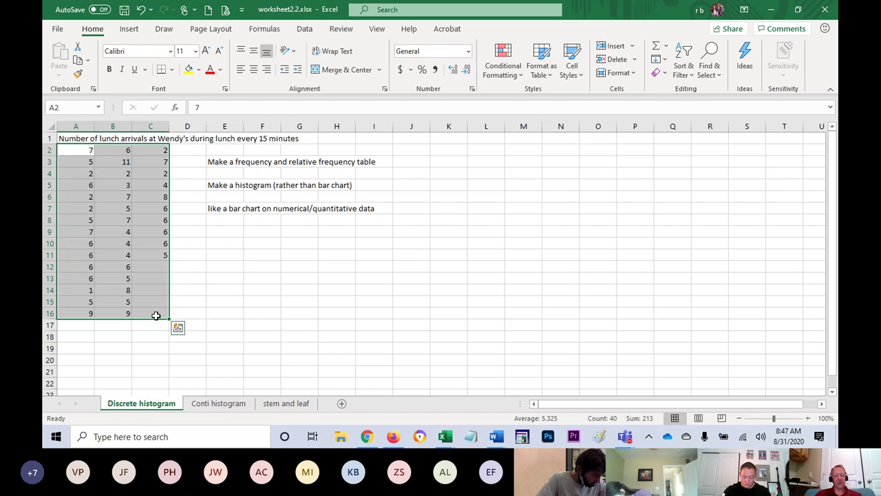
pyautogui.moveTo(216, 161); pyautogui.dragTo(378, 158)
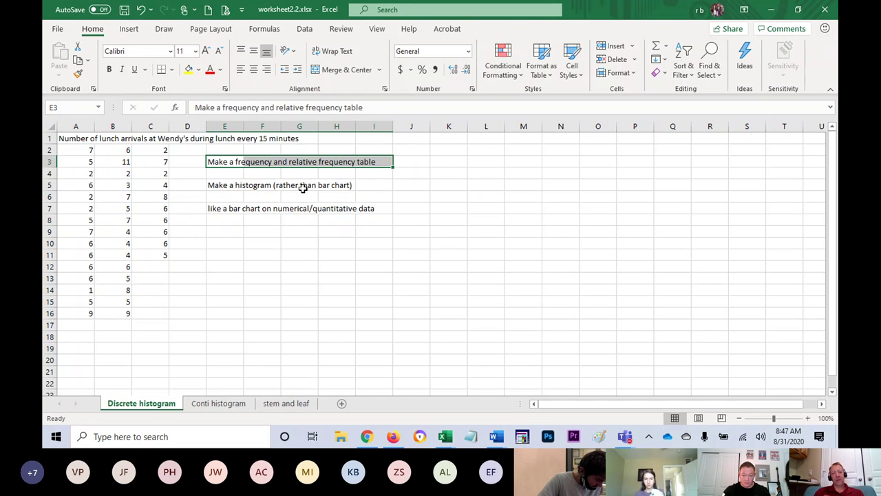
# Step: Switch to the Stat 2040 meeting in Microsoft Teams and show its participants
pyautogui.hotkey('alt', 'Tab')
pyautogui.hotkey('alt', 'Tab')
pyautogui.hotkey('alt', 'Tab')
pyautogui.hotkey('alt', 'Tab')
pyautogui.hotkey('alt', 'Tab')
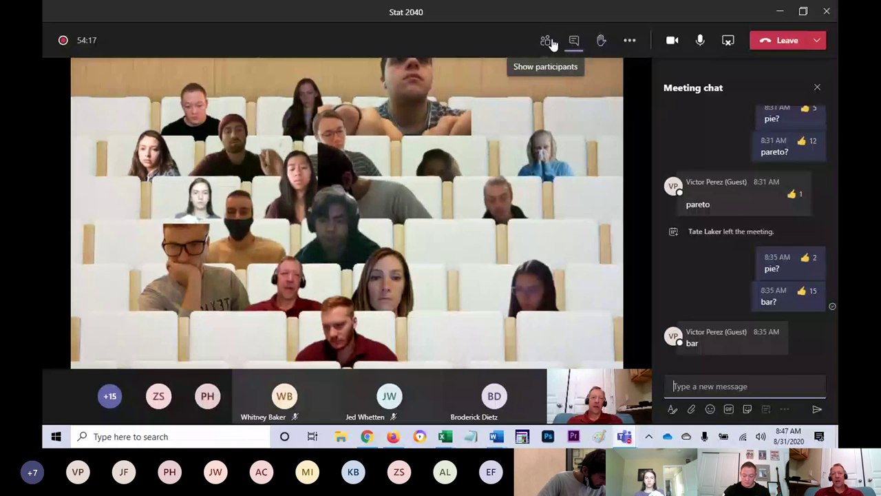
pyautogui.click(546, 40)
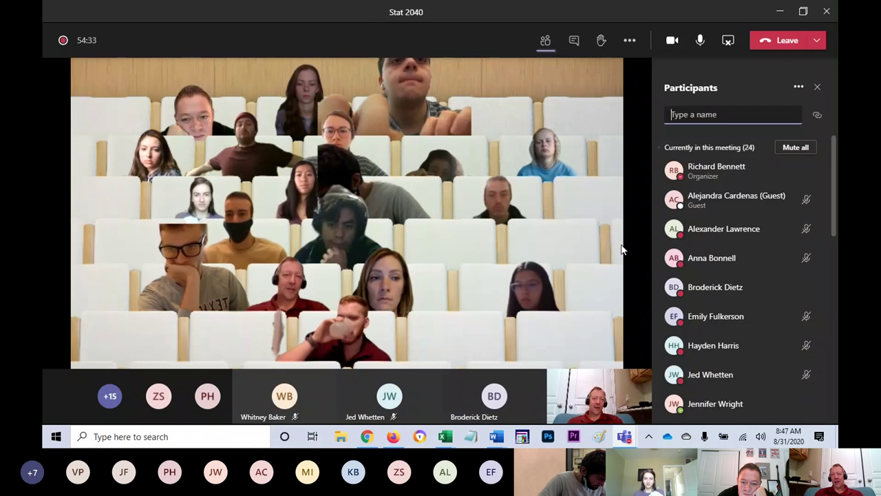
# Step: Look through the list of meeting participants, and switch back to the meeting conversation
pyautogui.scroll(-2, 813, 212)
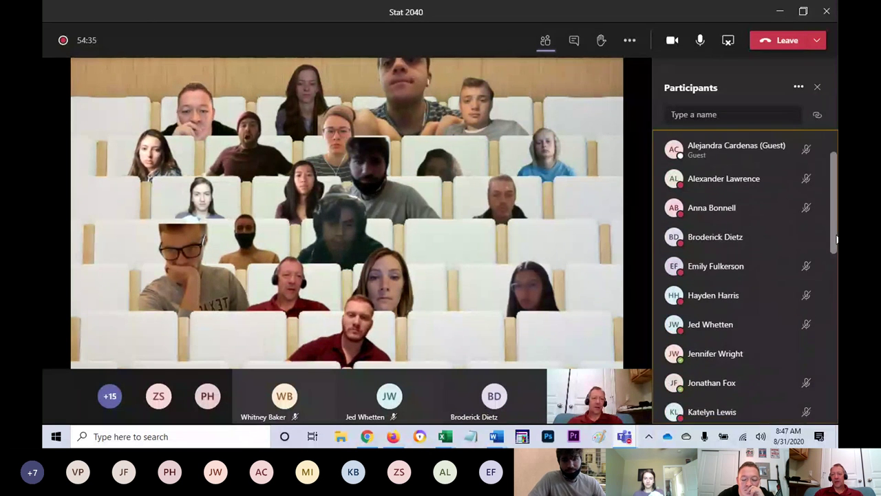
pyautogui.scroll(3, 743, 275)
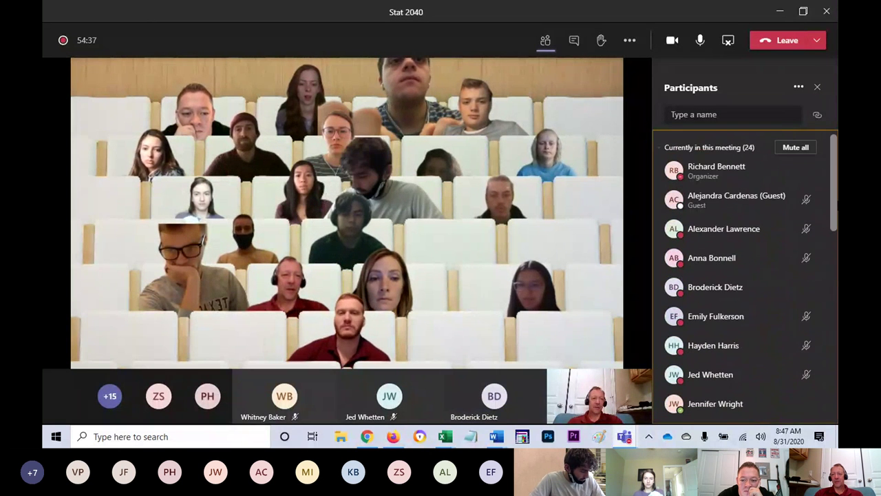
pyautogui.scroll(-1, 744, 275)
pyautogui.scroll(-3, 744, 275)
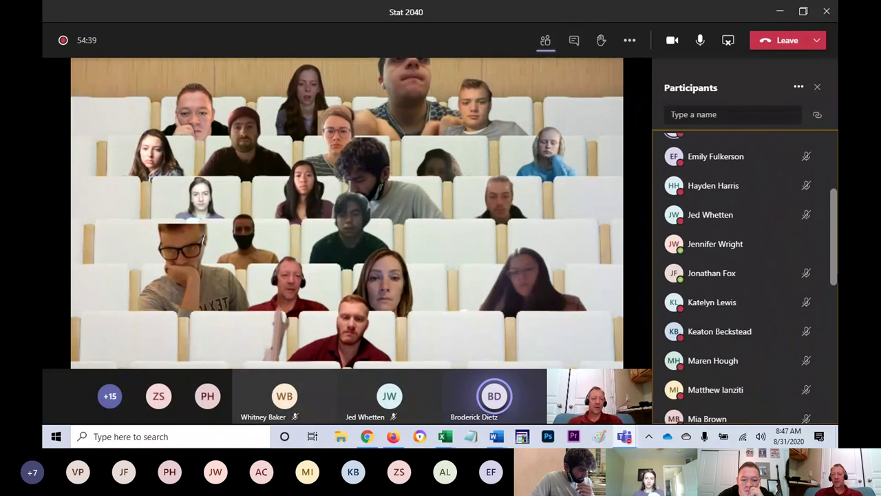
pyautogui.scroll(-3, 743, 275)
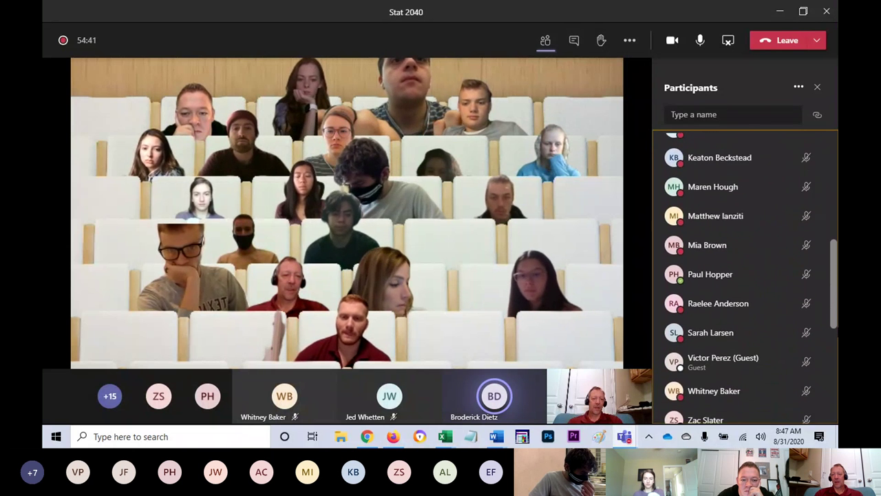
pyautogui.scroll(-1, 743, 276)
pyautogui.scroll(5, 743, 275)
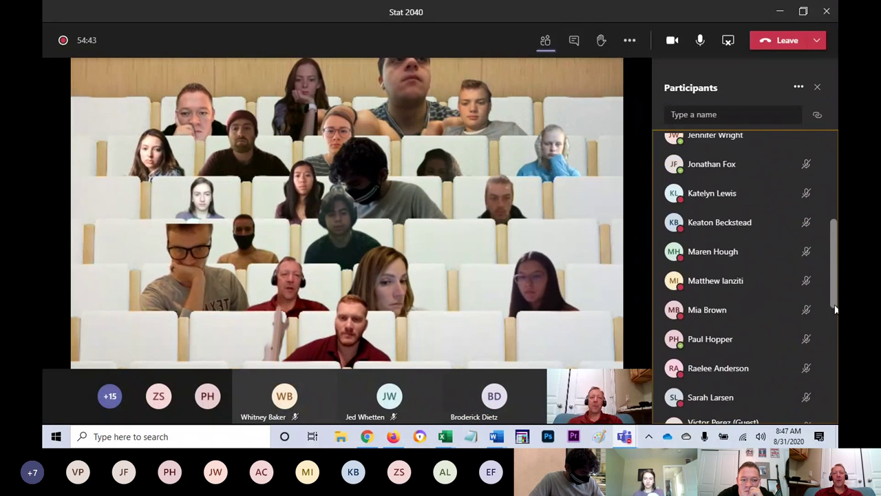
pyautogui.scroll(2, 744, 275)
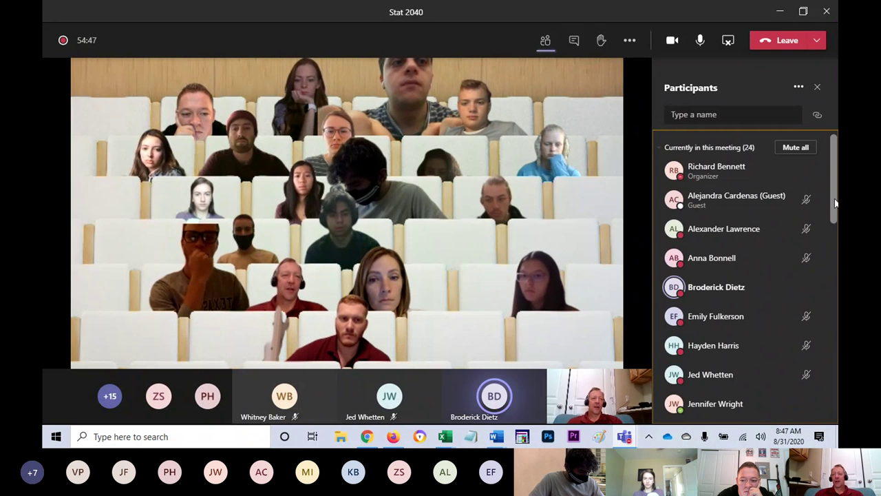
pyautogui.scroll(-2, 835, 201)
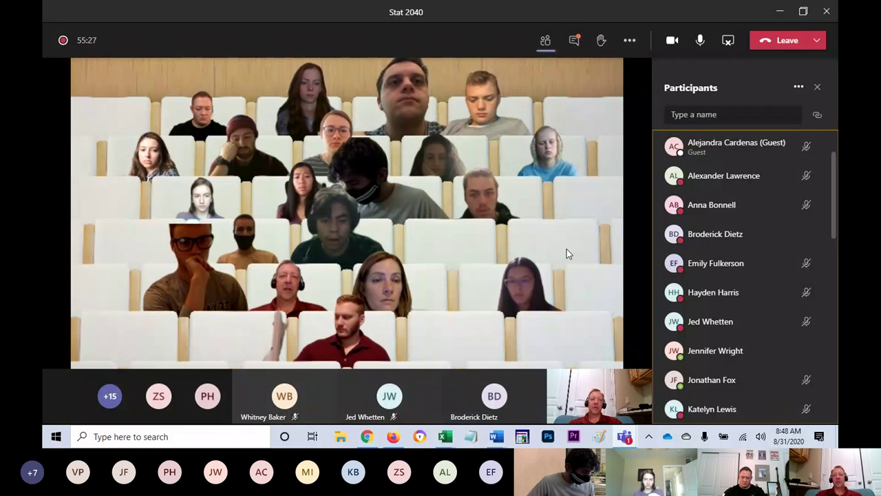
pyautogui.click(574, 40)
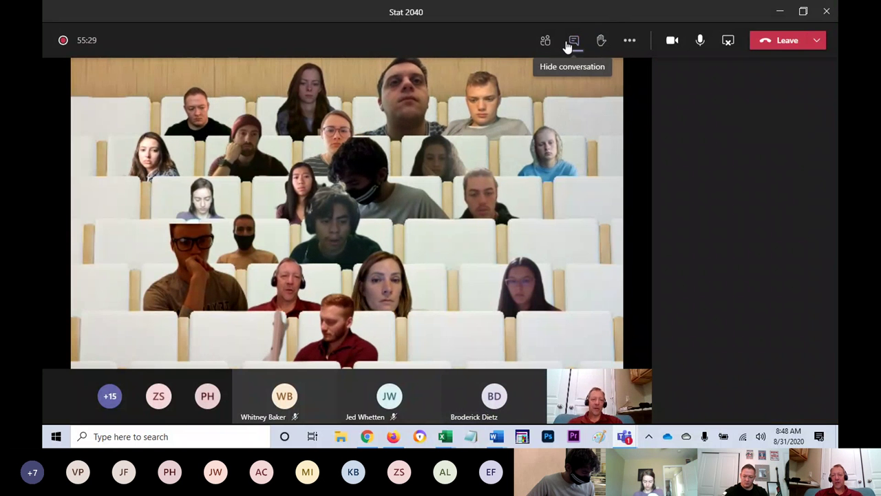